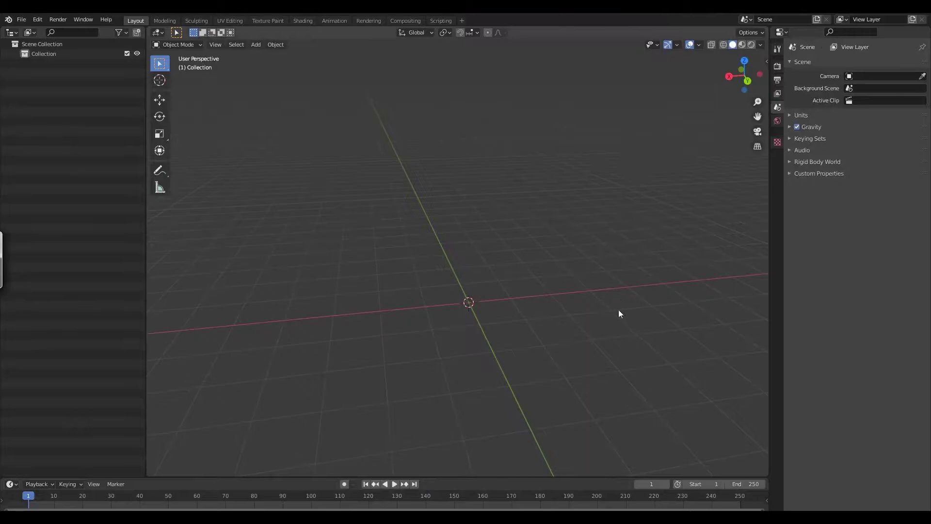
Step: Add an eight-sided cylinder mesh at the world origin
key("shift+a")
mouse_move(597, 298)
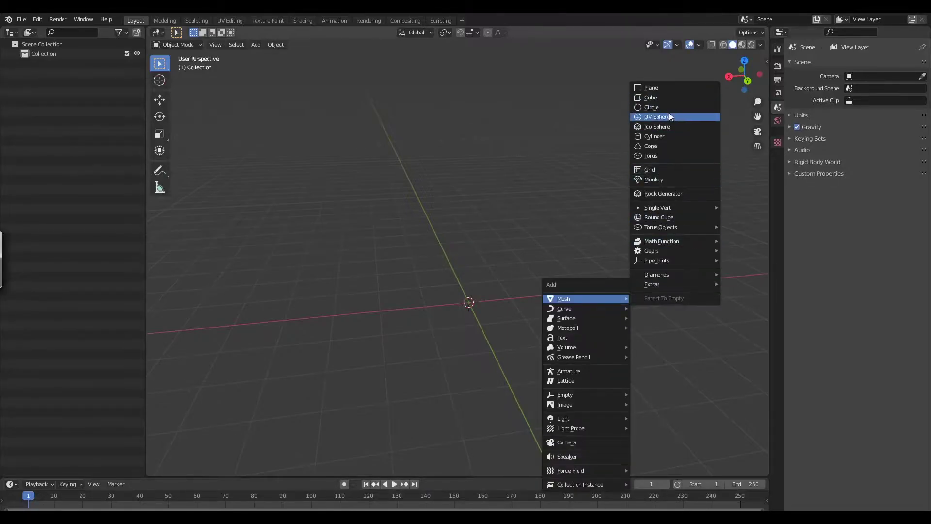
left_click(662, 136)
Step: Delete the top and bottom cap faces of the cylinder, leaving an open tube
mouse_move(598, 321)
middle_mouse_down()
mouse_move(615, 296)
mouse_move(601, 307)
middle_mouse_up()
scroll(503, 275, "up", 3)
key("Tab")
left_click(500, 261)
middle_click_drag(542, 311, 570, 352)
left_click(531, 435, "shift")
mouse_move(531, 435)
middle_mouse_down()
mouse_move(581, 294)
mouse_move(582, 311)
middle_mouse_up()
key("z")
left_click(671, 236)
key("x")
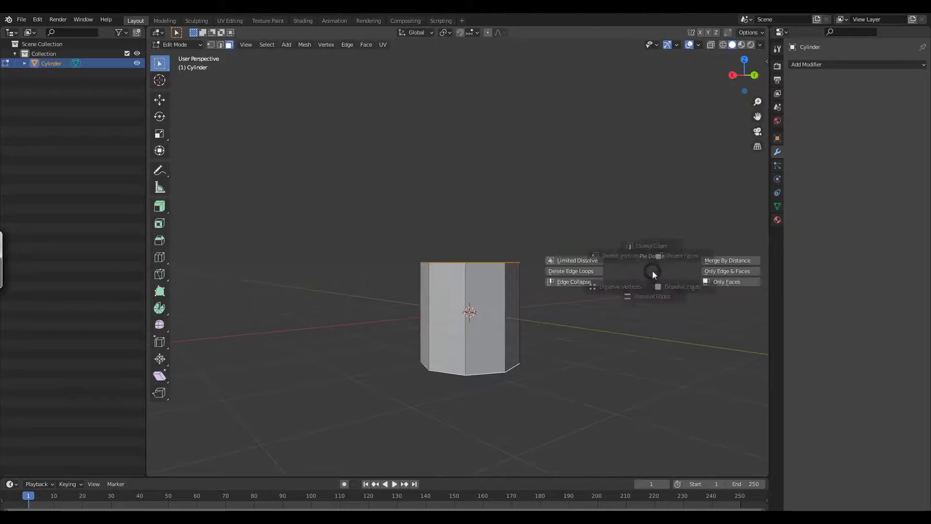
left_click(656, 380)
Step: Add two evenly spaced horizontal loop cuts around the cylinder wall without sliding them
middle_click_drag(692, 220, 591, 288)
scroll(590, 272, "up", 3)
key("ctrl+r")
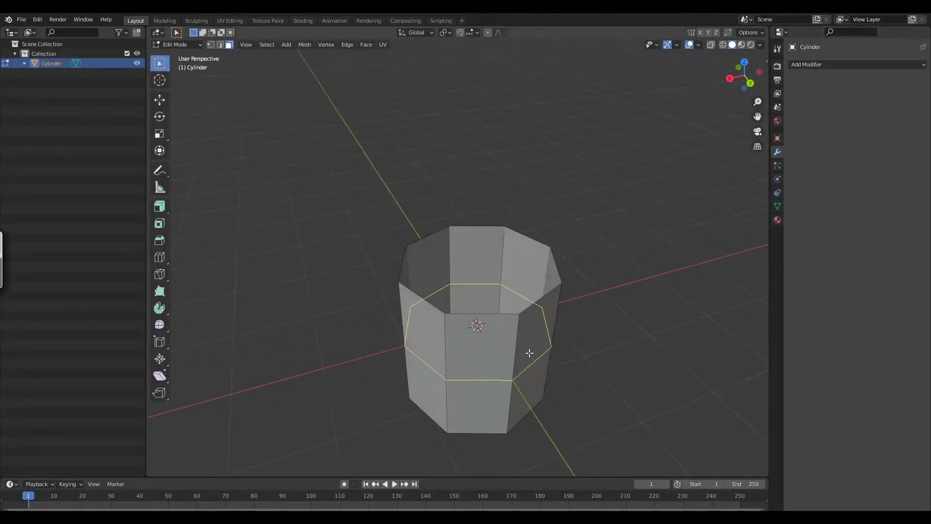
scroll(531, 353, "up", 1)
left_click(531, 353)
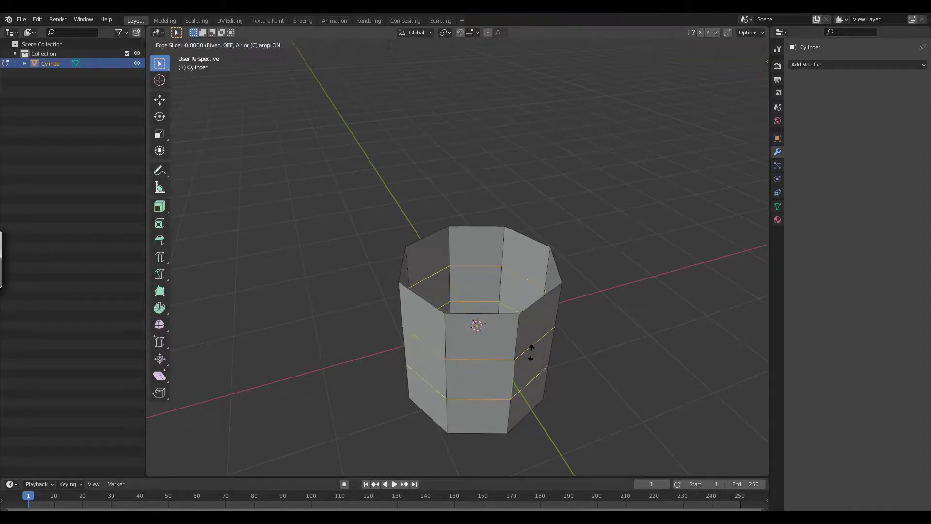
right_click(630, 297)
Step: Try applying a level 2 Subdivision modifier to the cylinder and check the mesh density
middle_click_drag(631, 252, 625, 282)
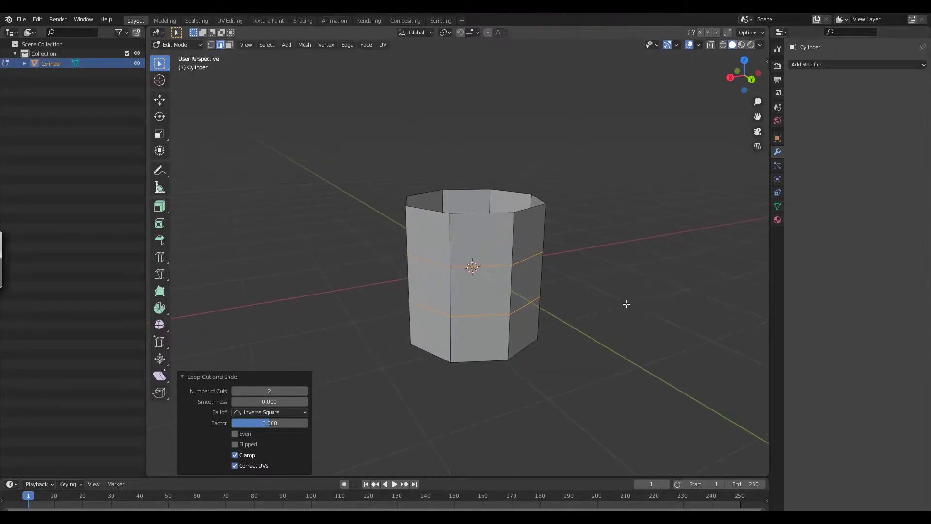
key("Tab")
key("ctrl+2")
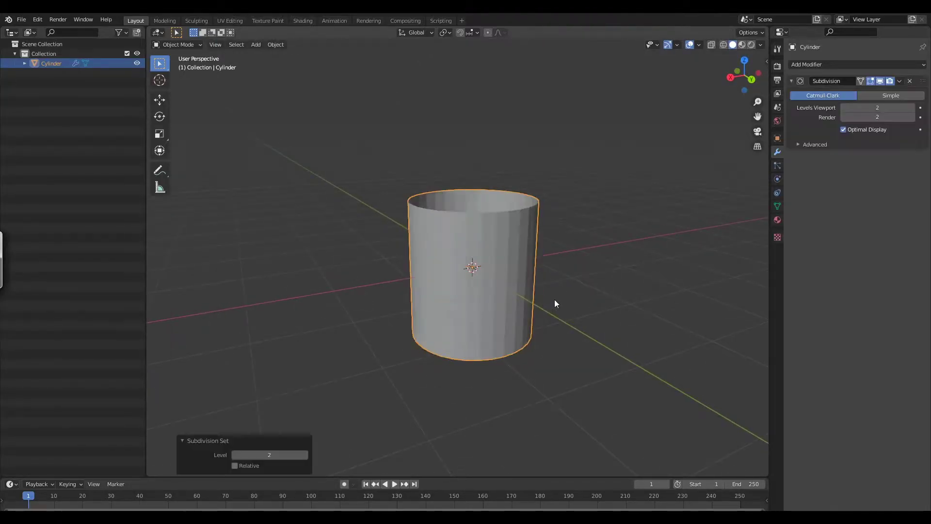
key("ctrl+a")
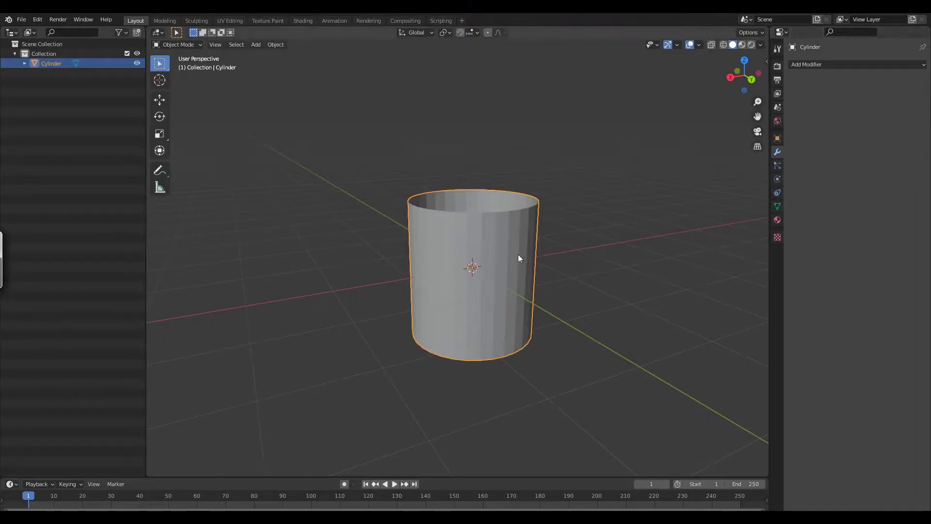
key("Tab")
scroll(558, 277, "up", 2)
mouse_move(570, 279)
middle_mouse_down()
mouse_move(558, 253)
mouse_move(570, 285)
middle_mouse_up()
key("Tab")
Step: Add a Subdivision modifier with 4 viewport levels to the cylinder and apply it
key("ctrl+2")
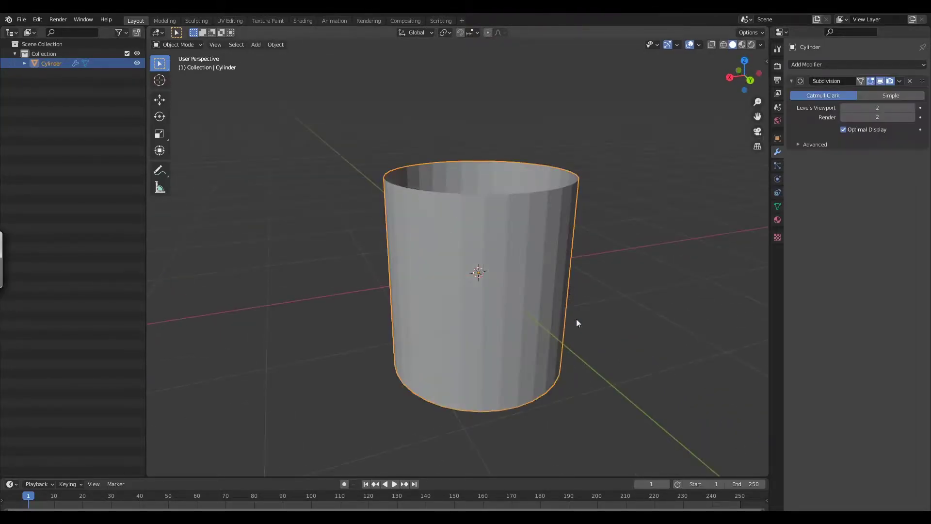
left_click(886, 109)
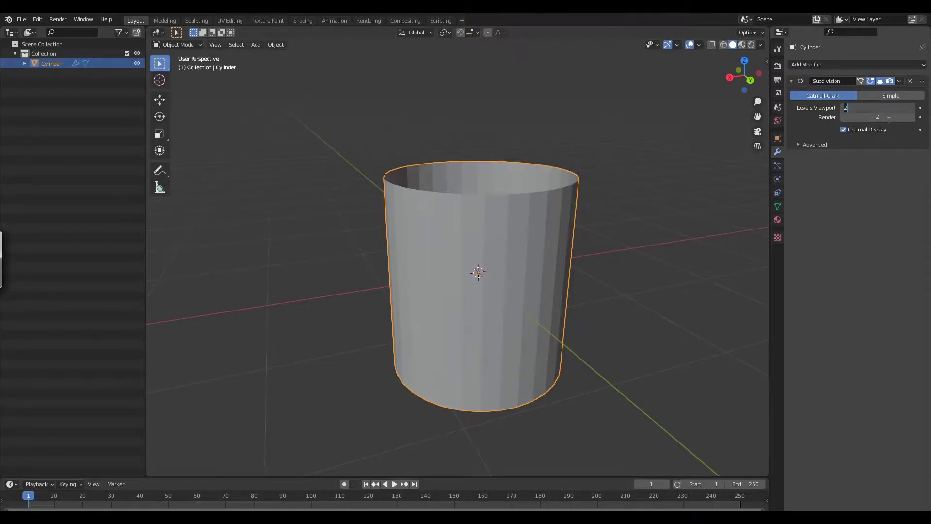
type("4")
key("Return")
key("Tab")
key("Tab")
key("ctrl+a")
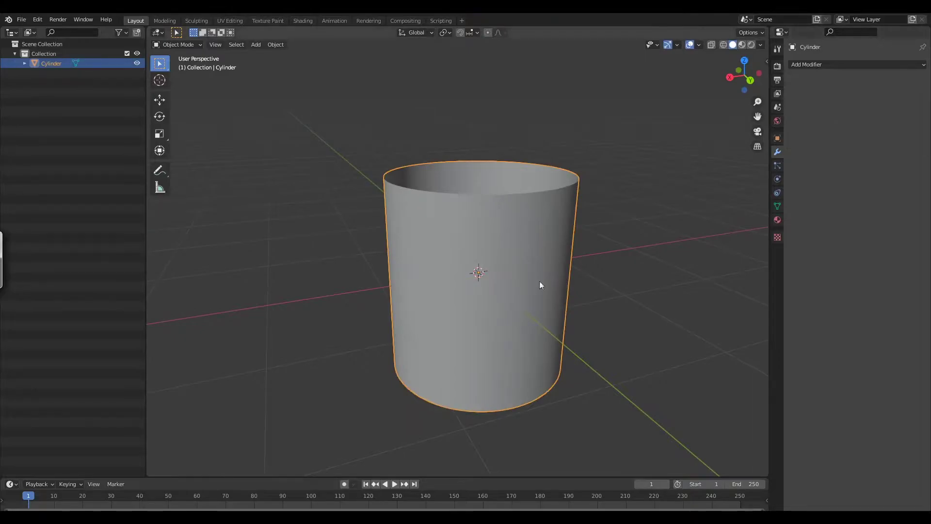
Step: In front view with X-ray on, delete all cylinder faces on the positive X side of the centre line
key("Tab")
mouse_move(549, 274)
middle_mouse_down()
mouse_move(557, 253)
mouse_move(546, 261)
middle_mouse_up()
key("grave")
left_click(497, 274)
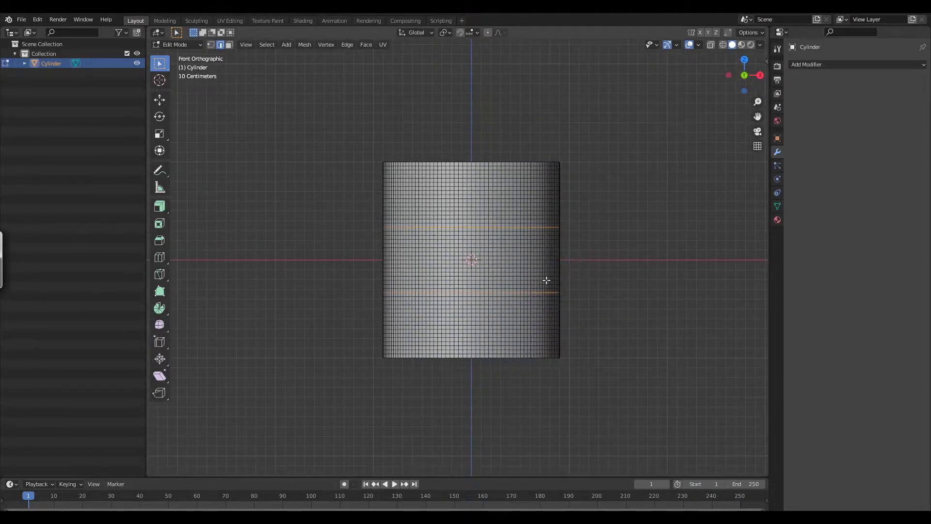
key("alt+z")
key("3")
left_click_drag(599, 104, 476, 408)
key("x")
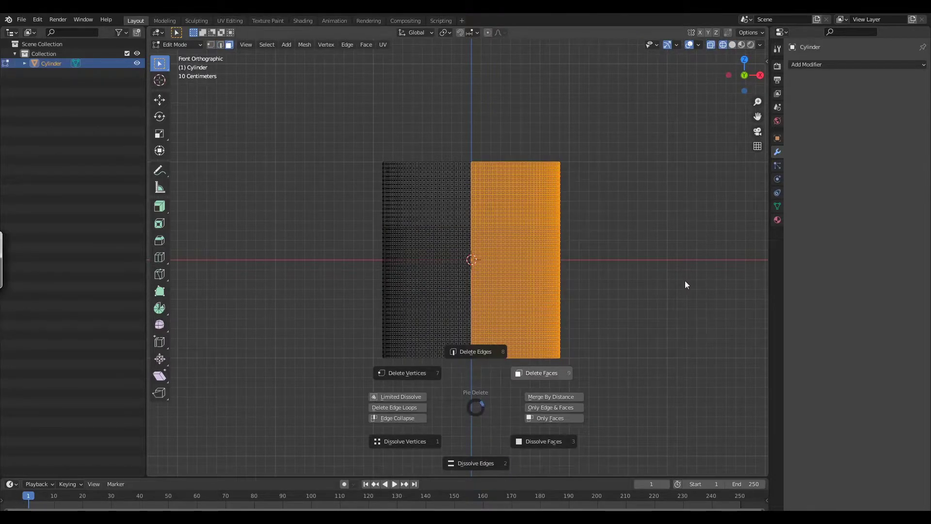
left_click(557, 384)
Step: Leave mesh editing and return the viewport to solid shading for the remaining half cylinder
scroll(507, 317, "down", 1)
scroll(504, 346, "up", 5)
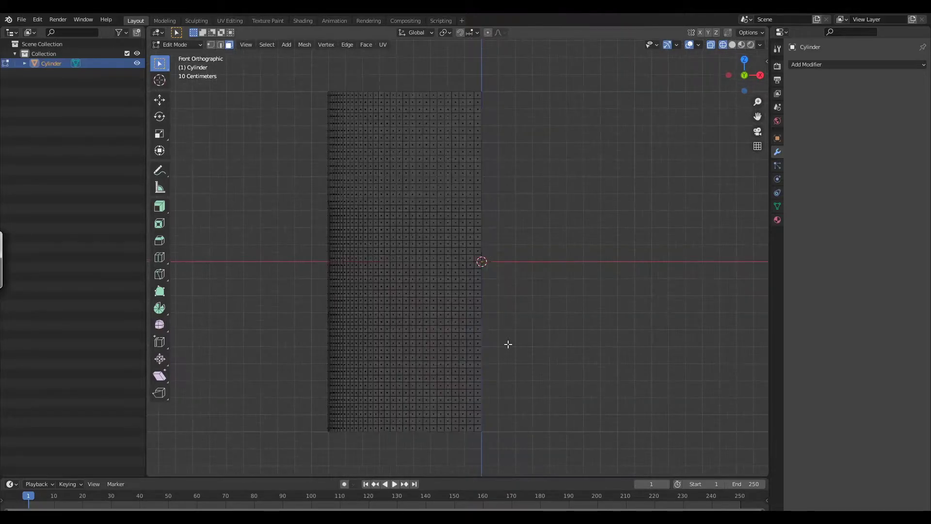
key("Tab")
key("z")
left_click(622, 259)
middle_click_drag(572, 280, 552, 328, "ctrl")
key("z")
left_click(613, 324)
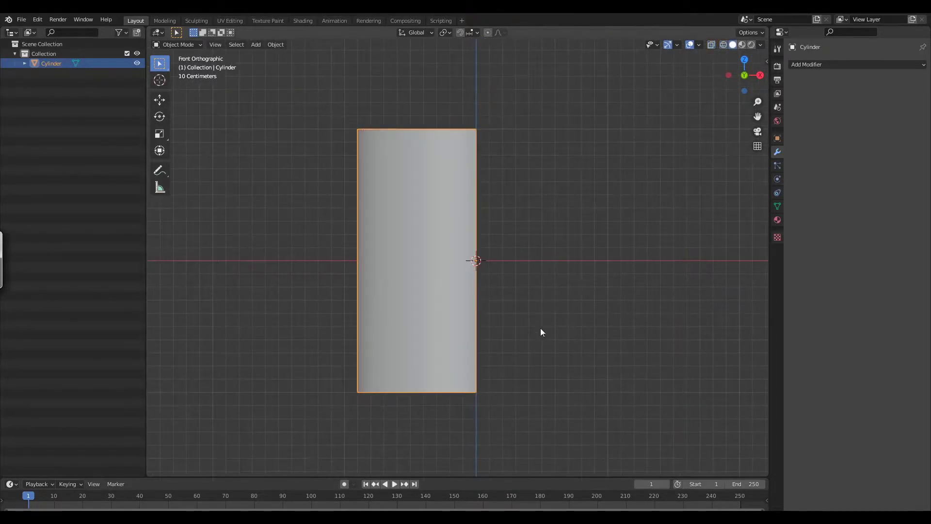
Step: Knife a short diagonal cut across three columns and three rows of faces in the lower part of the half cylinder
key("Tab")
scroll(473, 319, "up", 2)
scroll(457, 334, "up", 1)
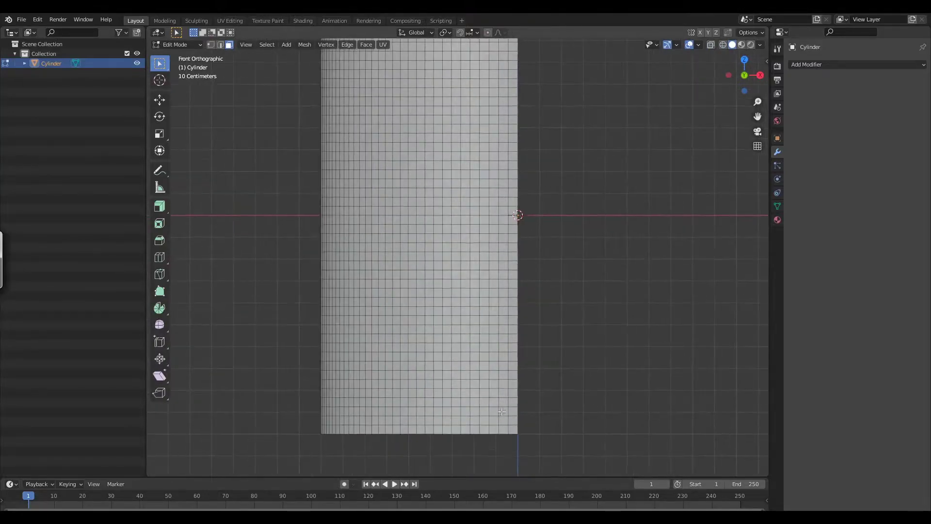
key("k")
left_click(416, 334)
left_click(393, 360)
key("Return")
scroll(399, 369, "up", 5)
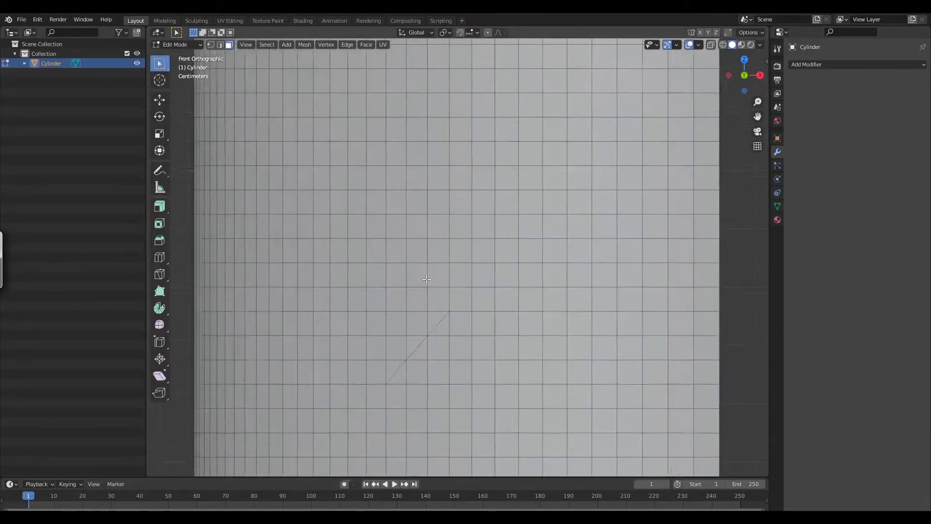
Step: Bevel the stepped edge path formed by the diagonal cut and its two adjoining horizontal edge runs, with a width of about 0.0149 m
scroll(486, 336, "down", 4)
key("2")
left_click(459, 283, "alt")
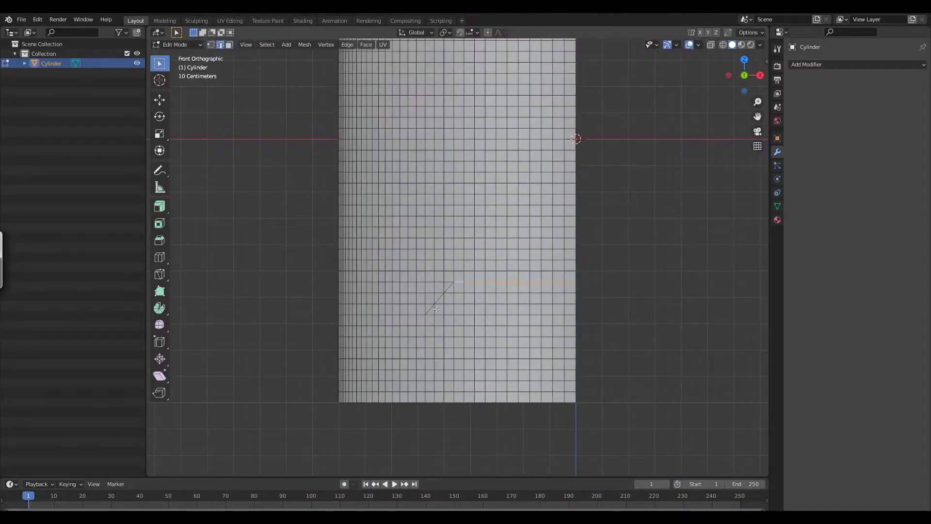
left_click(432, 306, "alt+shift")
left_click(431, 309, "alt+shift")
left_click(419, 315, "alt+shift")
key("ctrl+b")
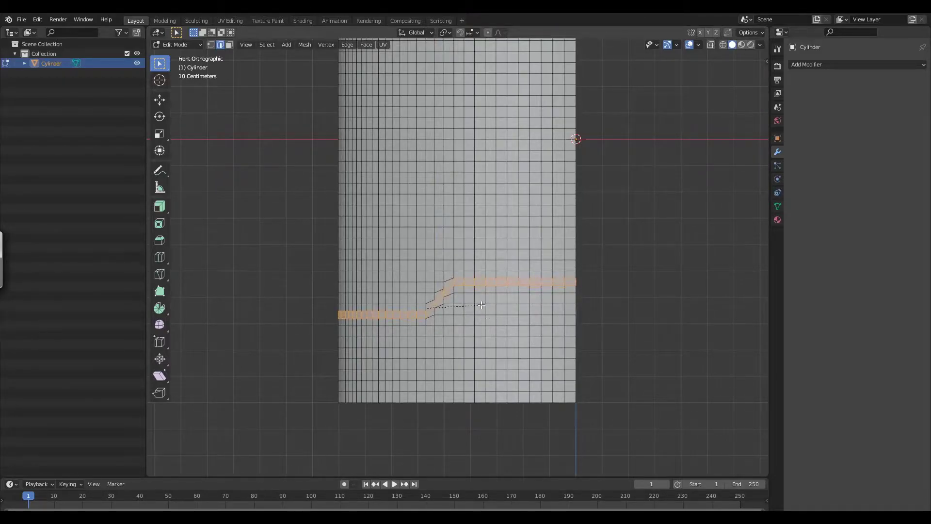
left_click(482, 305)
Step: Mirror the half cylinder across the X axis with a Mirror modifier and apply it
scroll(481, 278, "up", 2)
scroll(529, 330, "up", 2)
middle_click_drag(500, 341, 459, 334, "shift")
middle_click_drag(548, 314, 606, 332)
scroll(566, 297, "down", 4)
scroll(587, 322, "up", 1)
key("q")
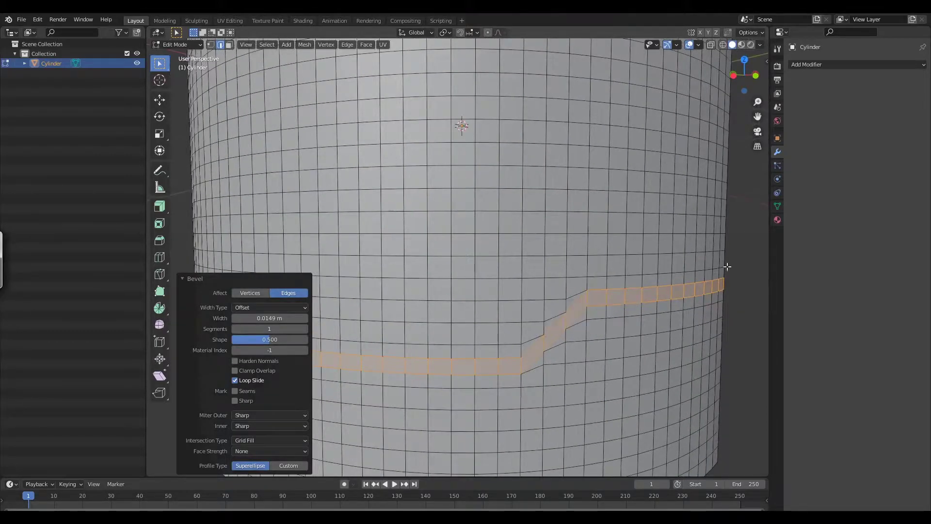
key("Tab")
key("q")
left_click(622, 286)
scroll(626, 295, "down", 3)
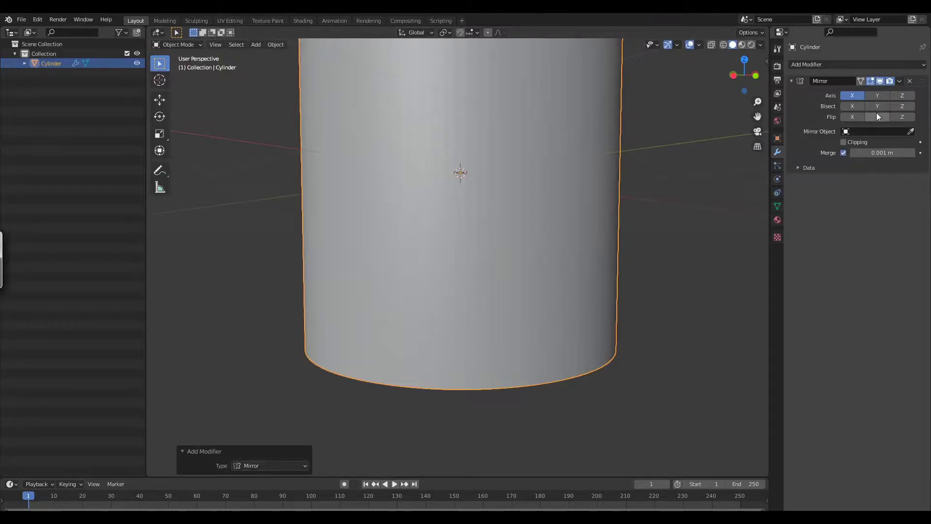
key("ctrl+z")
Step: Inset the beveled strip of faces around the cylinder by about 0.006 m
key("Tab")
mouse_move(545, 343)
middle_mouse_down()
mouse_move(473, 342)
mouse_move(559, 360)
mouse_move(541, 345)
middle_mouse_up()
scroll(564, 316, "down", 3)
key("z")
key("KP_7")
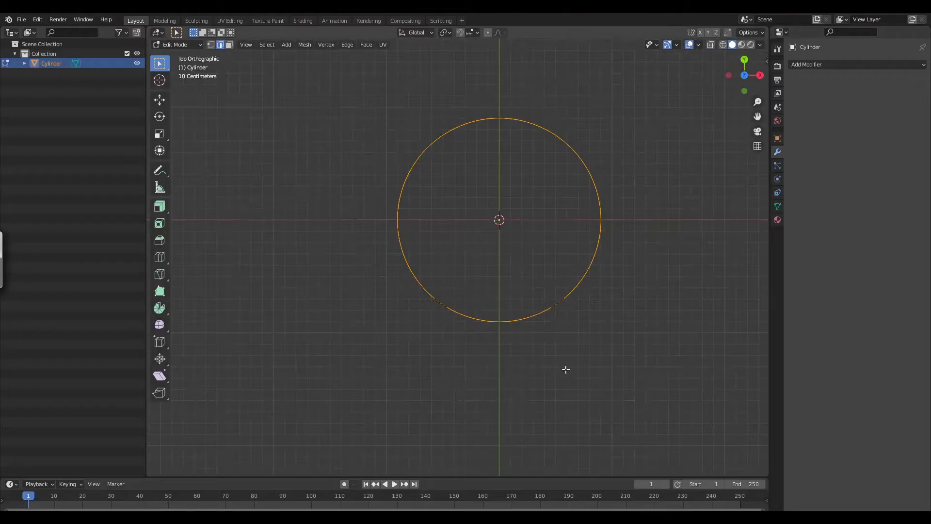
key("grave")
left_click(524, 279)
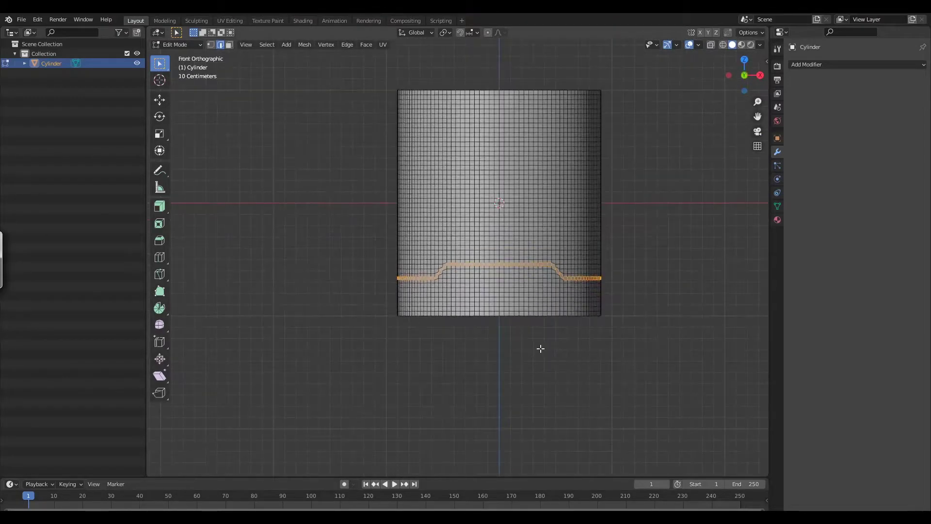
scroll(540, 347, "up", 3)
middle_click_drag(538, 295, 572, 301)
scroll(572, 301, "up", 4)
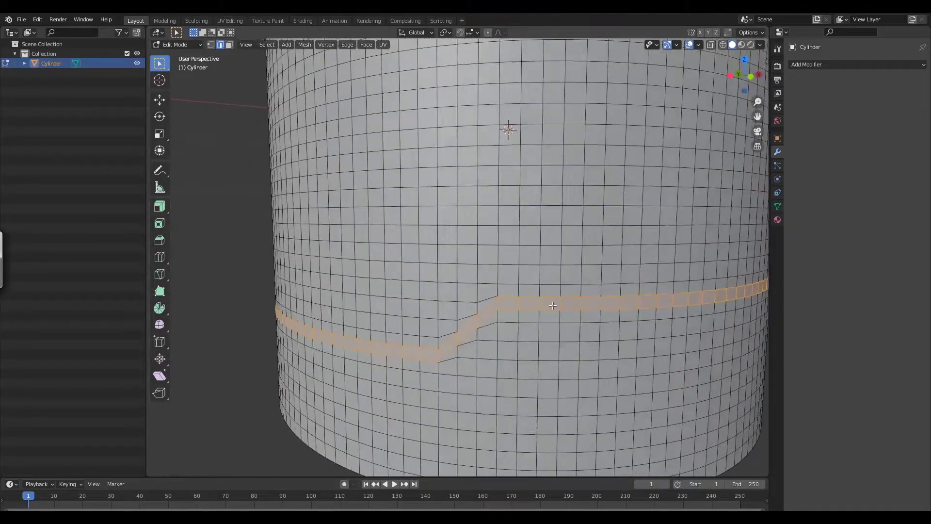
key("i")
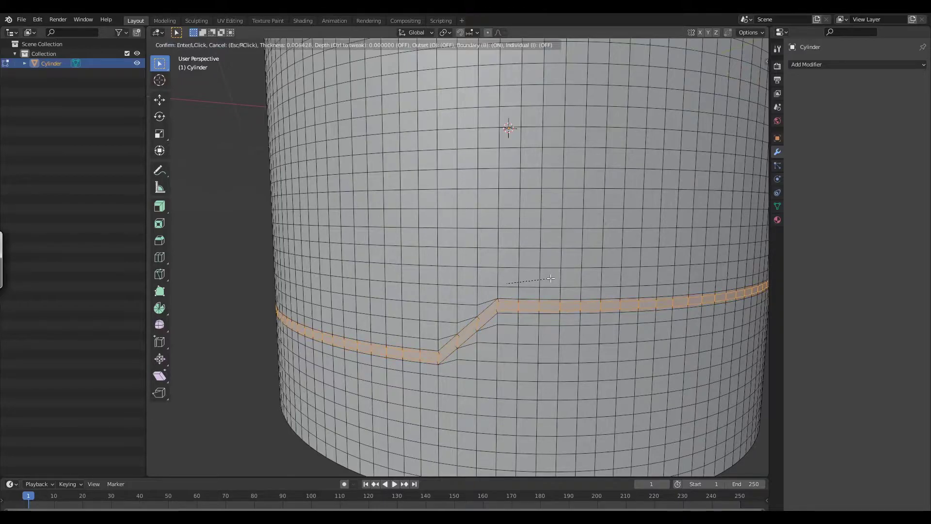
left_click(556, 275)
Step: Try extruding the inset strip with Extrude Individual
middle_click_drag(556, 276, 615, 315)
scroll(628, 295, "up", 1)
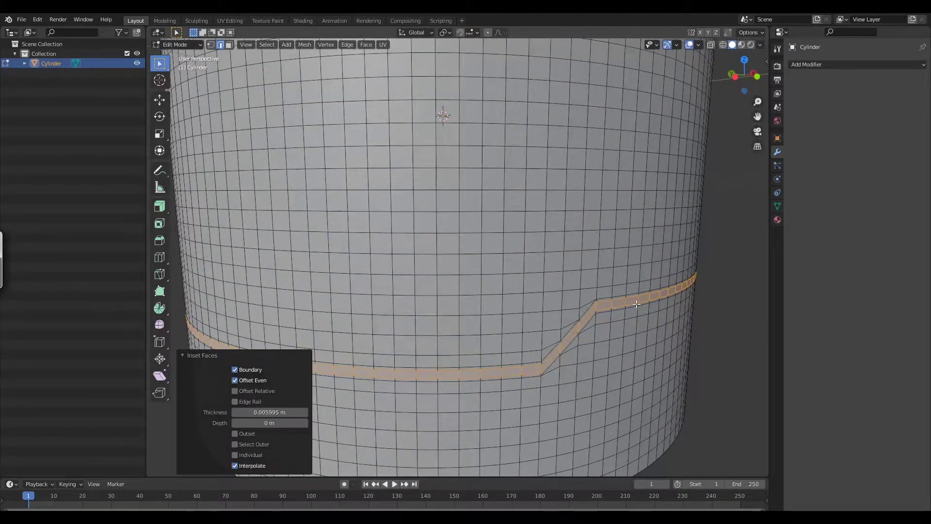
left_click_drag(159, 208, 217, 269)
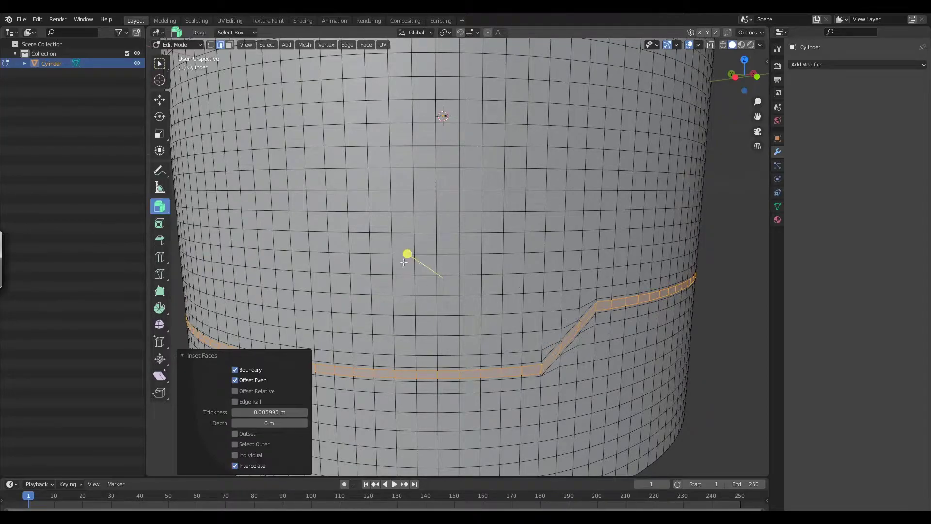
mouse_move(409, 255)
left_mouse_down()
mouse_move(417, 266)
mouse_move(408, 257)
left_mouse_up()
middle_click_drag(451, 341, 445, 304)
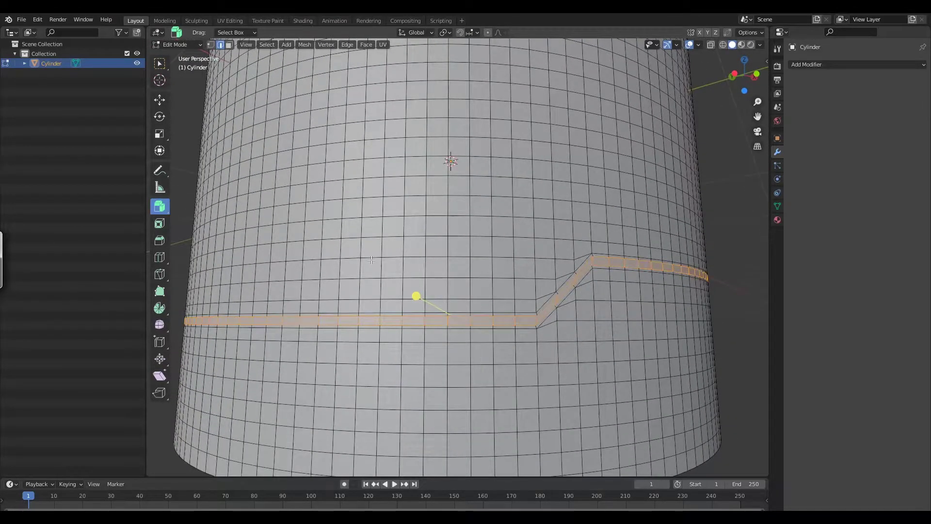
Step: Extrude the inset strip inward along its normals by about 0.0389 m to form a groove
left_click(163, 207)
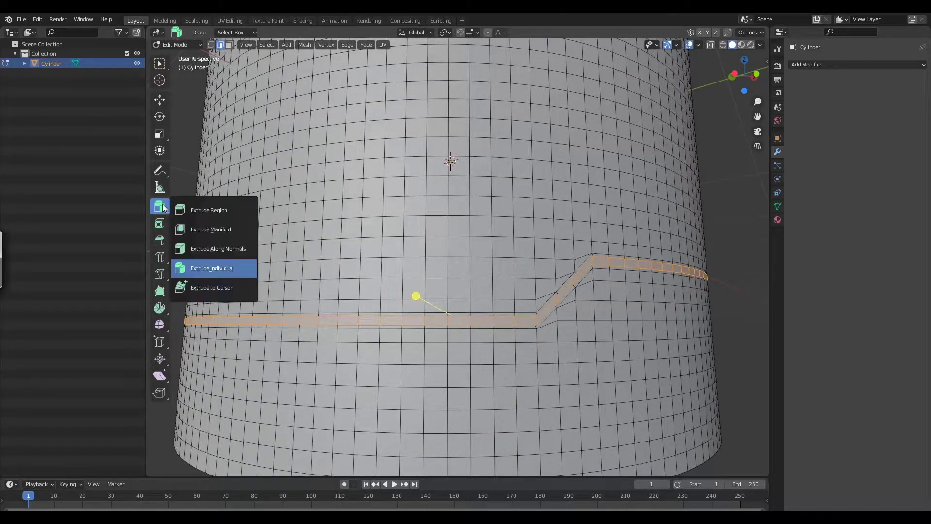
left_click(233, 249)
left_click_drag(419, 297, 424, 299)
Step: Inset the groove's floor faces by about 0.00207 m
middle_click_drag(416, 295, 532, 282)
scroll(515, 282, "up", 2)
key("i")
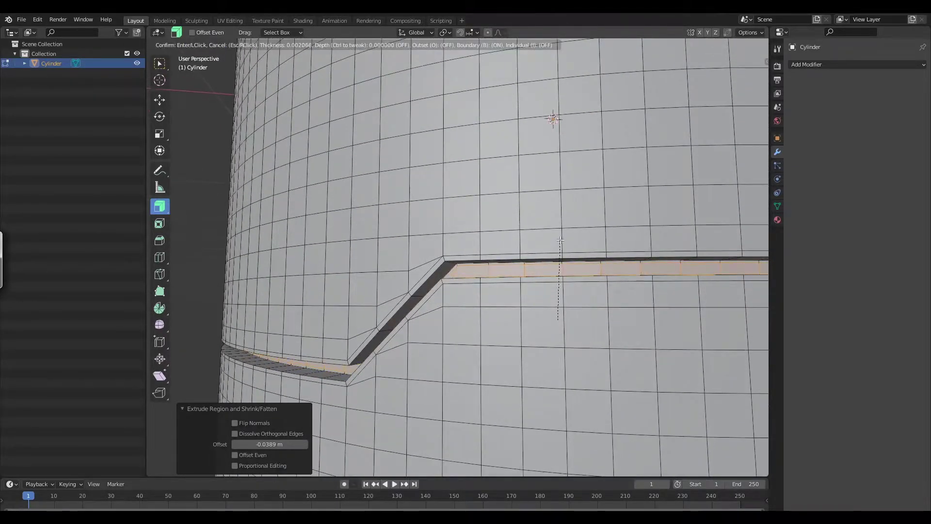
left_click(559, 243)
Step: Add two supporting loop cuts along the groove's inner wall, sliding the first to a factor of 0.884
middle_click_drag(540, 305, 662, 307)
middle_click_drag(548, 269, 523, 252)
left_click(522, 252, "alt+shift")
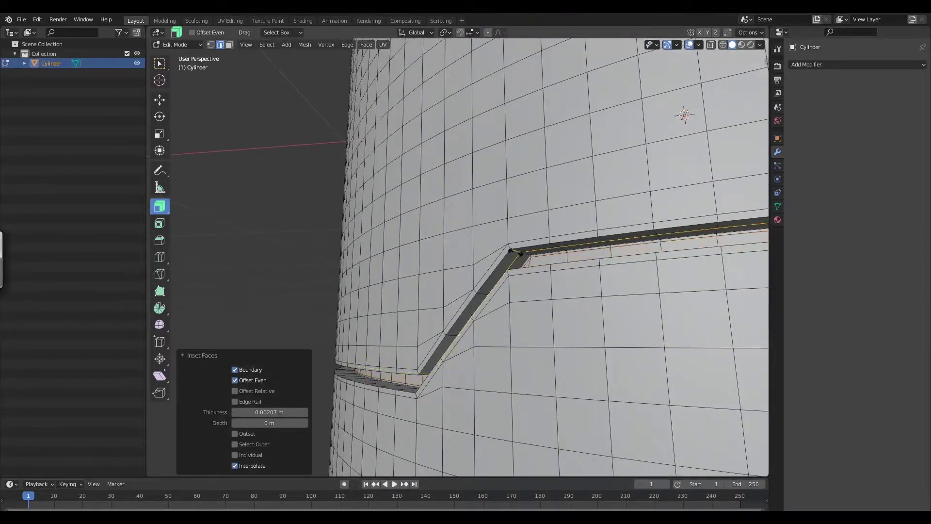
key("ctrl+r")
left_click(522, 253)
left_click(525, 255)
key("ctrl+r")
left_click(531, 256)
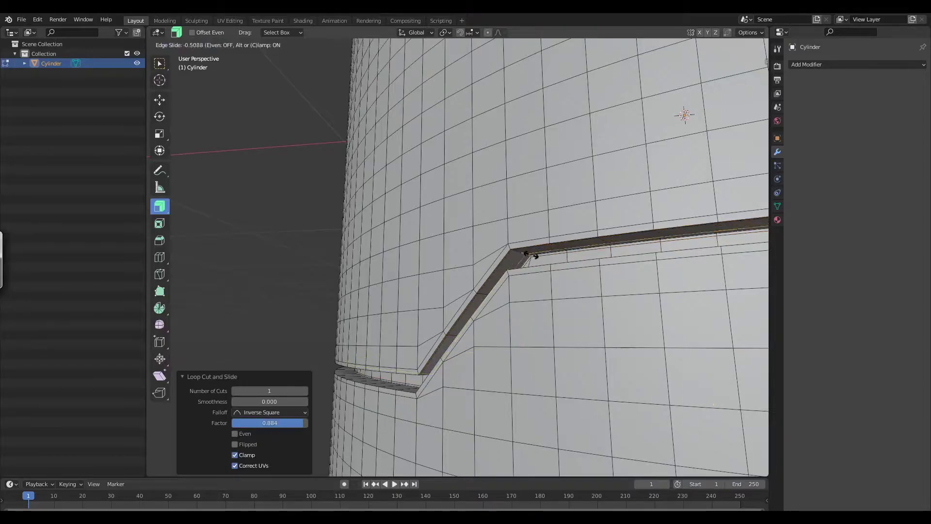
left_click(535, 258)
Step: Leave mesh editing and add a level 2 Subdivision modifier to the grooved cylinder
scroll(529, 262, "down", 3)
key("Tab")
scroll(548, 284, "down", 4)
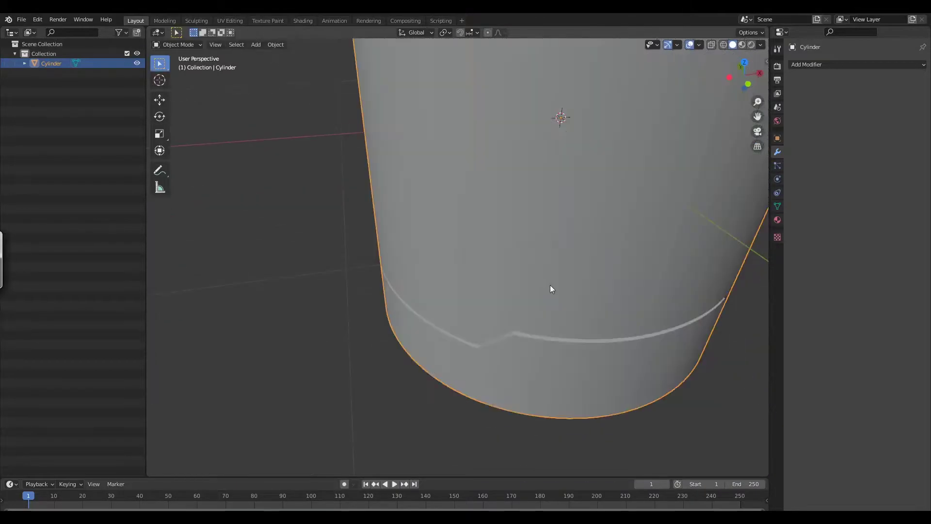
middle_click_drag(555, 301, 557, 268)
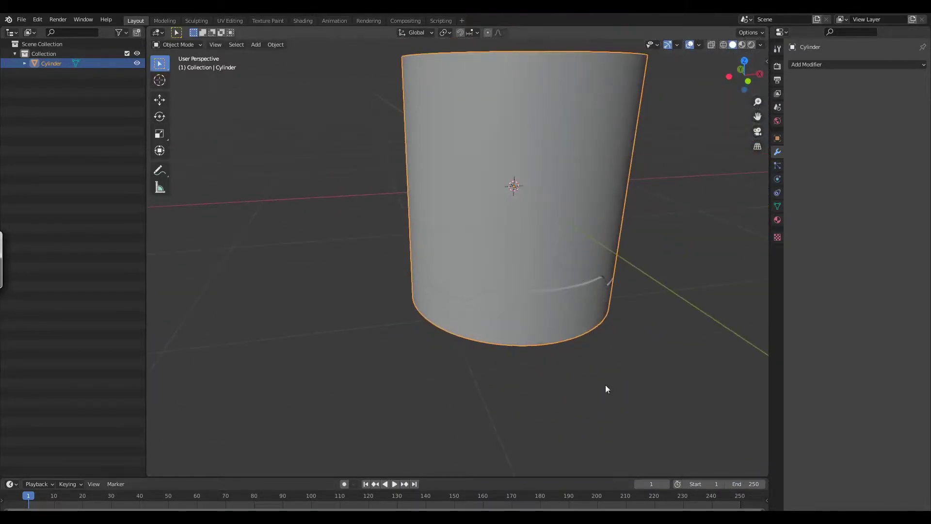
key("ctrl+2")
Step: Examine the subdivided cylinder and its groove from several angles in both object and edit mode
key("Tab")
middle_click_drag(574, 308, 594, 328)
key("Tab")
scroll(581, 262, "up", 3)
scroll(561, 369, "down", 2)
middle_click_drag(560, 369, 537, 289)
scroll(555, 299, "up", 2)
Step: Select a block of wall faces ten wide and two high, centred just above the groove's raised front section
key("Tab")
scroll(524, 349, "up", 2)
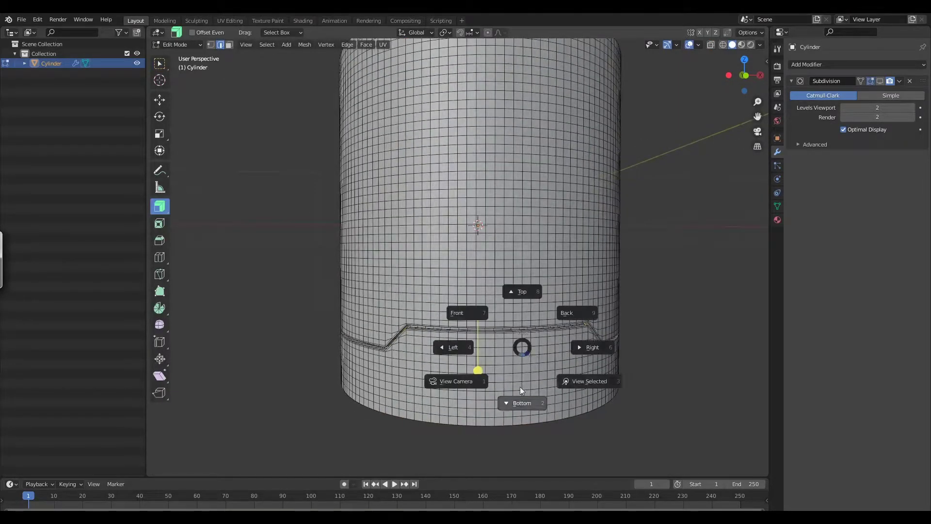
left_click(507, 336)
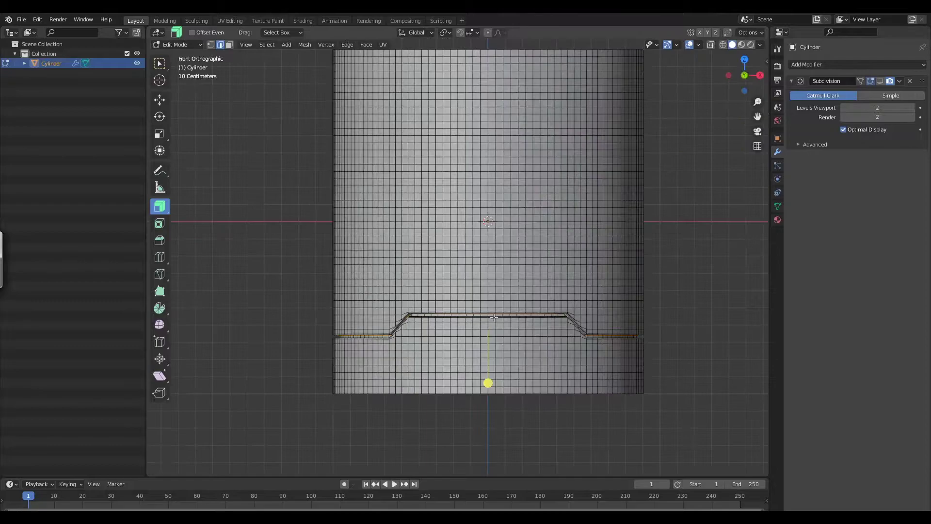
scroll(507, 336, "up", 3)
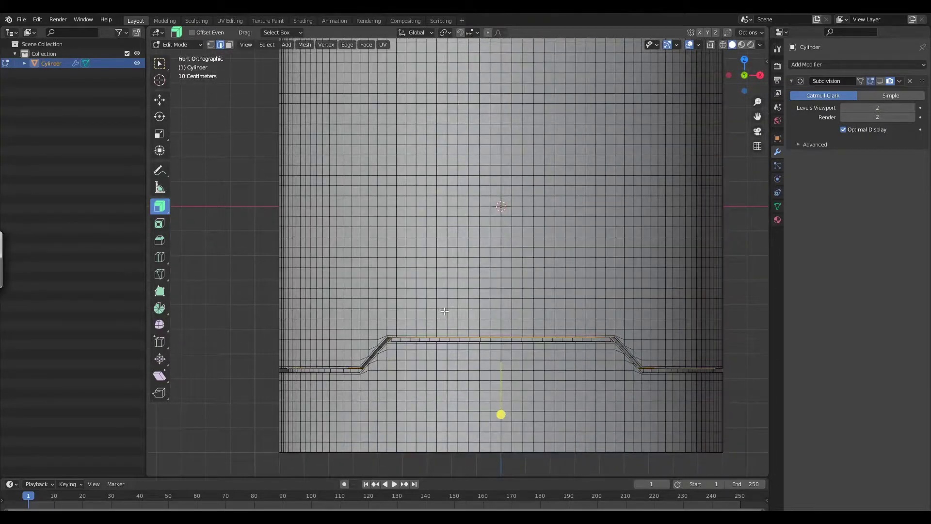
left_click_drag(442, 304, 560, 314)
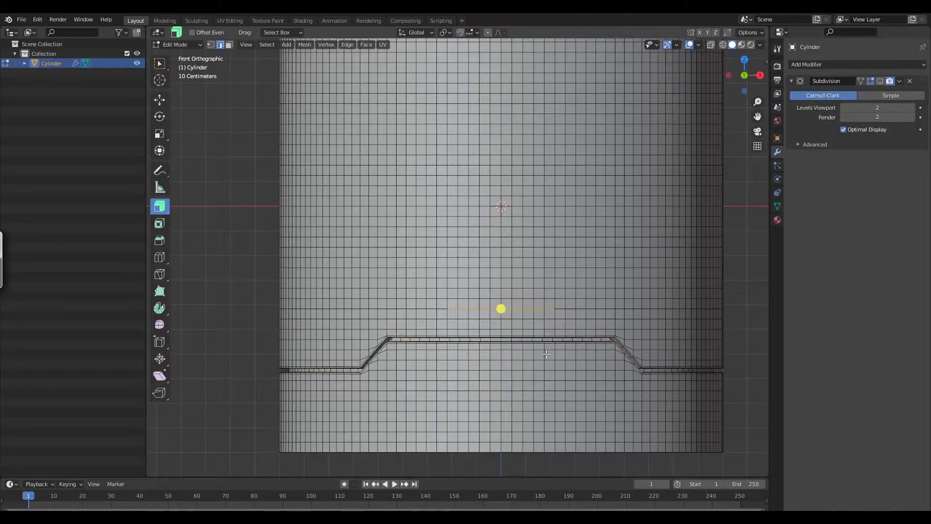
key("3")
left_click_drag(452, 301, 555, 318)
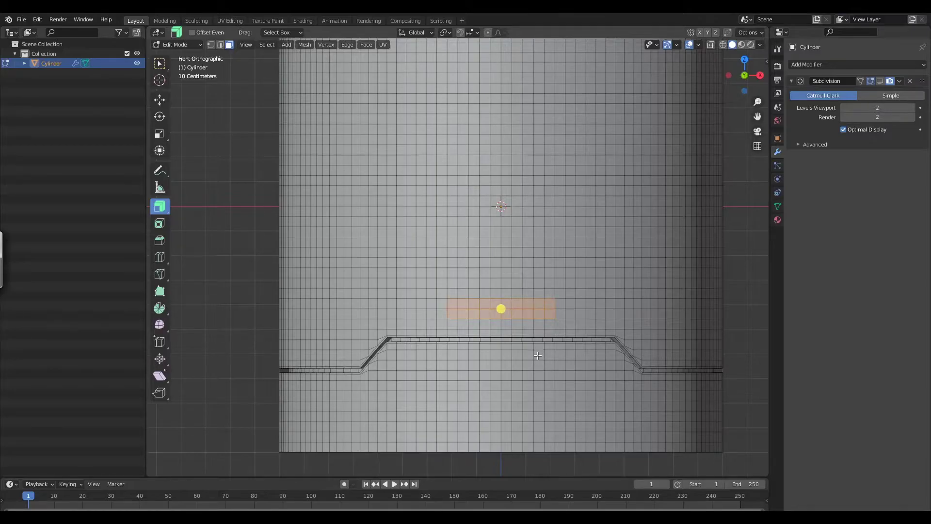
Step: Inset the selected block of faces by about 0.0104 m and extrude it about 0.039 m into the cylinder
middle_click_drag(511, 244, 606, 280)
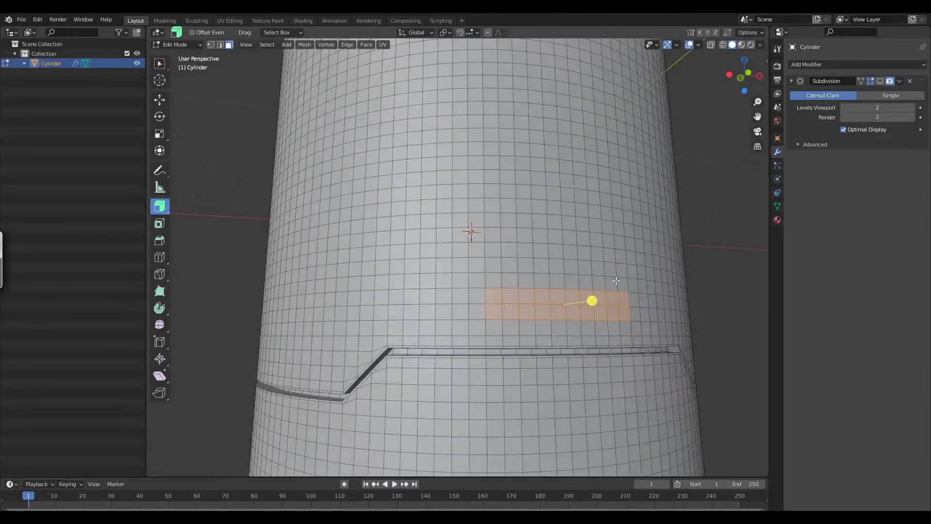
key("i")
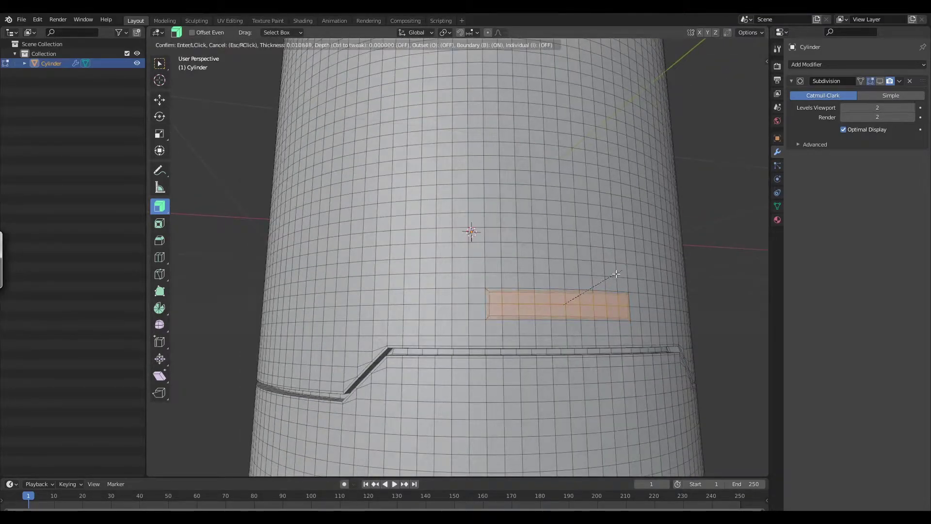
left_click(617, 272)
middle_click_drag(617, 272, 604, 304)
key("e")
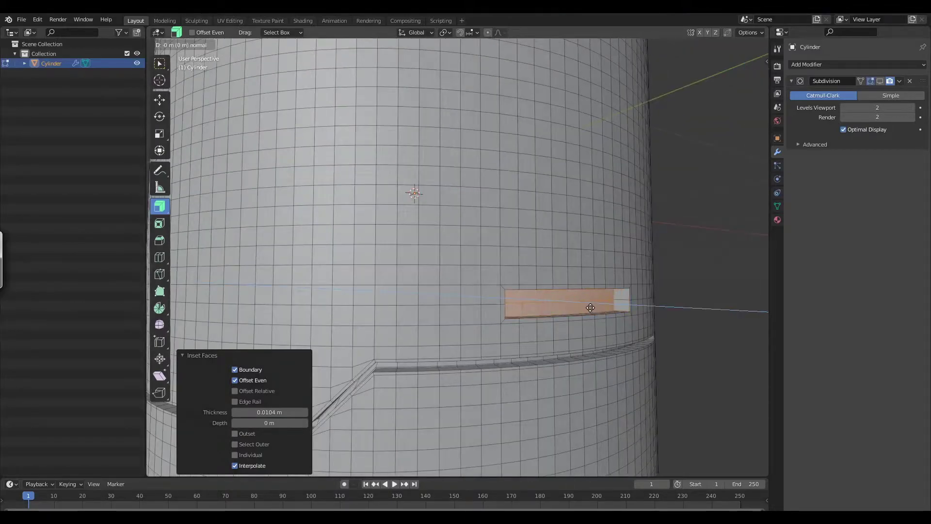
right_click(594, 310)
Step: Flatten the recess floor with LoopTools using Best fit, and inset it by about 0.0047 m
right_click(594, 310)
mouse_move(596, 287)
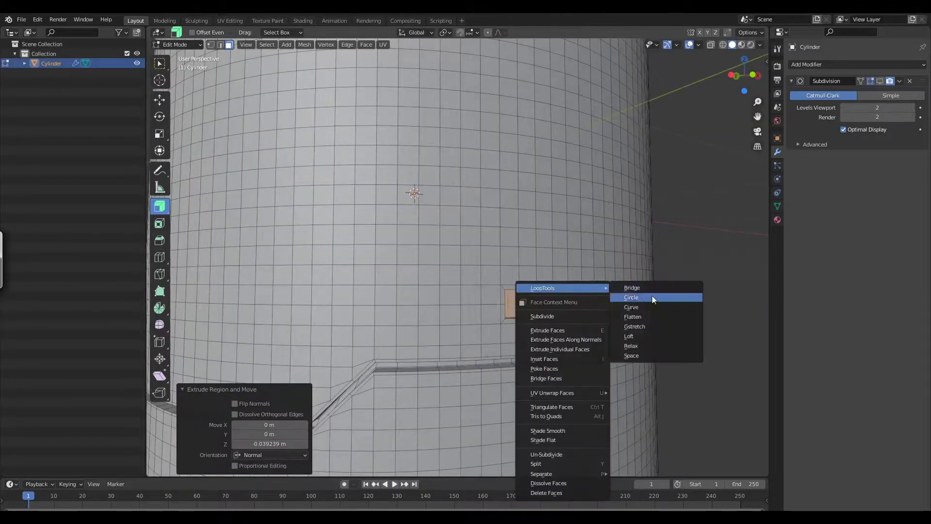
left_click(644, 320)
middle_click_drag(594, 259, 592, 243, "ctrl")
middle_click_drag(660, 258, 633, 260)
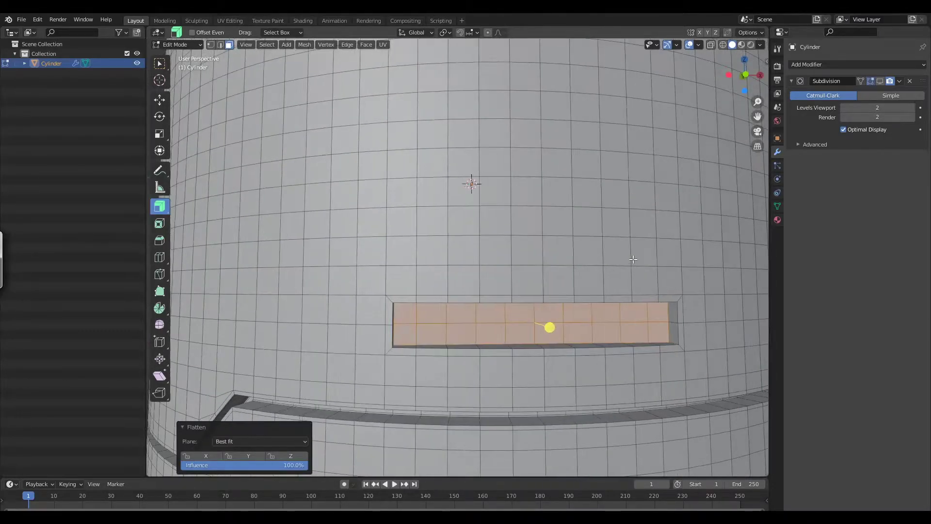
key("i")
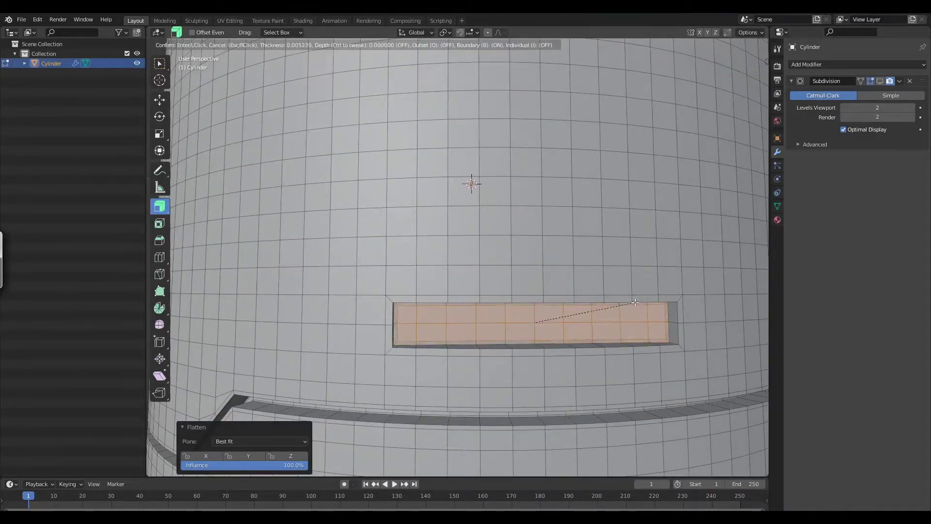
left_click(639, 308)
Step: Select the loop of side-wall faces inside the rectangular recess and inset it by a very small amount
middle_click_drag(639, 308, 615, 282)
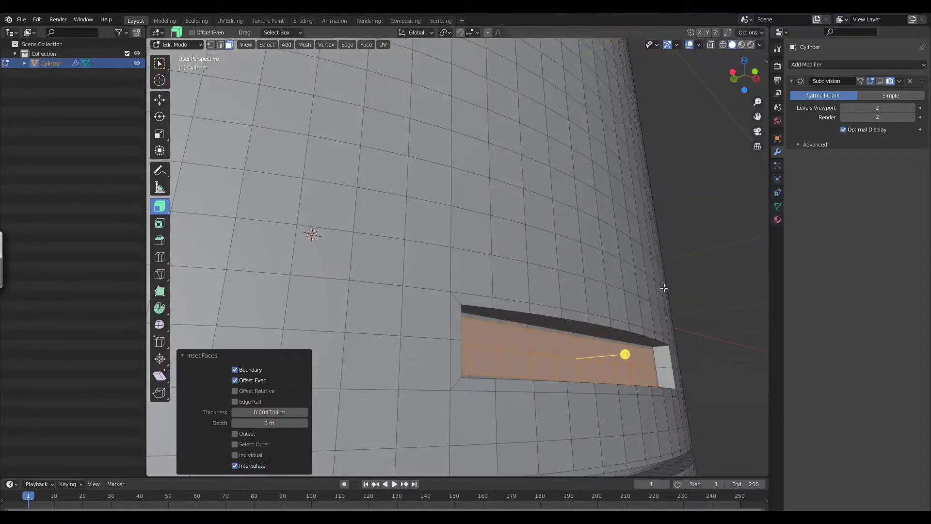
left_click(665, 365)
key("alt+a")
left_click(665, 367, "alt")
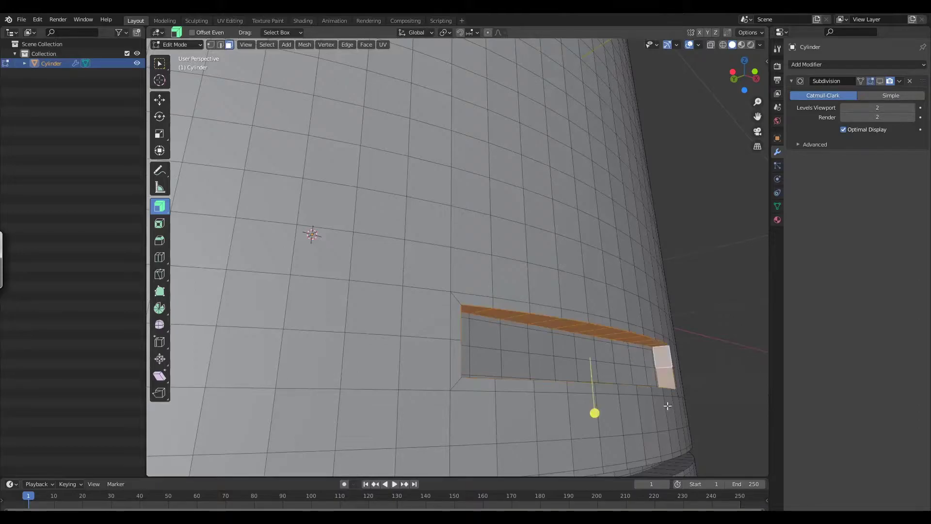
key("w")
key("i")
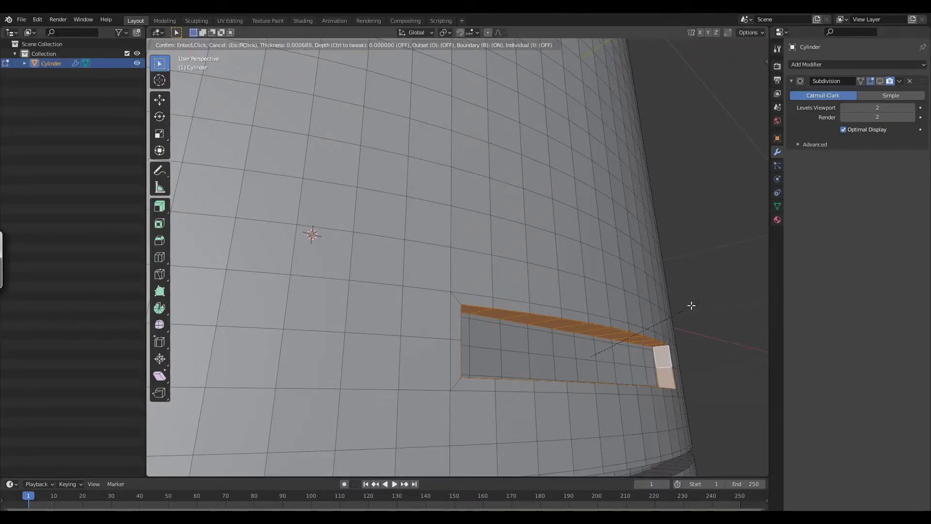
left_click(677, 312)
Step: Leave mesh editing, show the Subdivision modifier in the viewport and inspect the smoothed rectangular recess
scroll(662, 325, "down", 3)
key("Tab")
middle_click_drag(657, 329, 619, 342)
scroll(671, 332, "down", 2)
left_click(879, 82)
scroll(660, 320, "down", 1)
scroll(609, 314, "down", 2)
scroll(624, 401, "up", 4)
Step: Select the rectangular recess's floor faces including their thin border ring, with the subdivision display turned off
key("Tab")
scroll(520, 342, "up", 3)
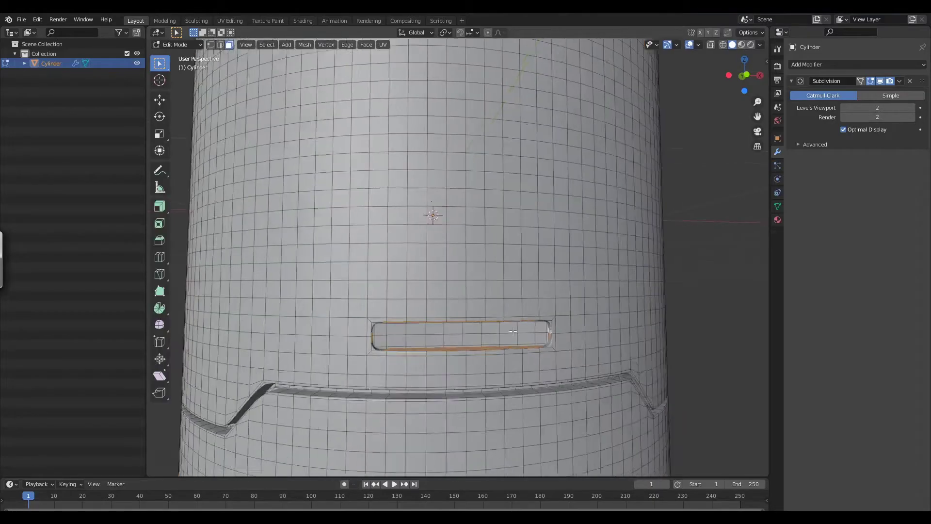
left_click(446, 369)
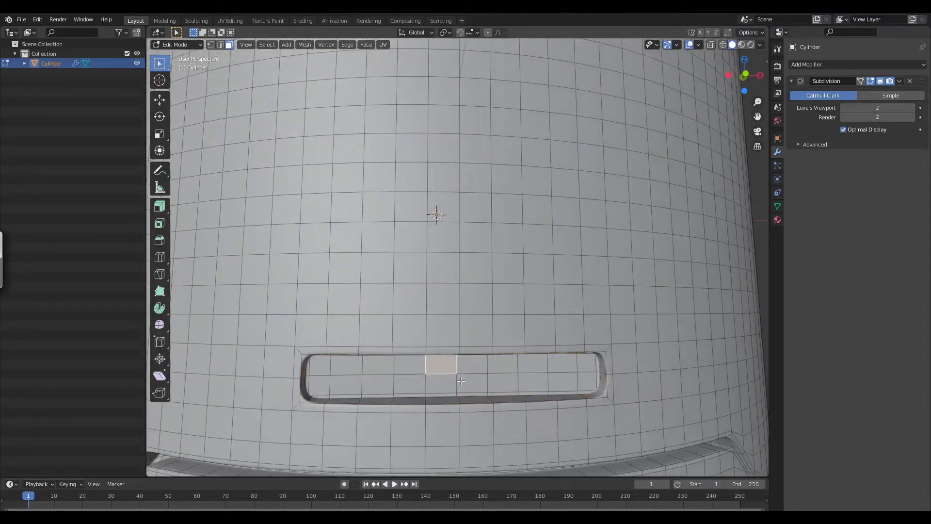
middle_click_drag(447, 369, 473, 363)
left_click_drag(355, 366, 594, 372, "shift")
left_click(881, 82)
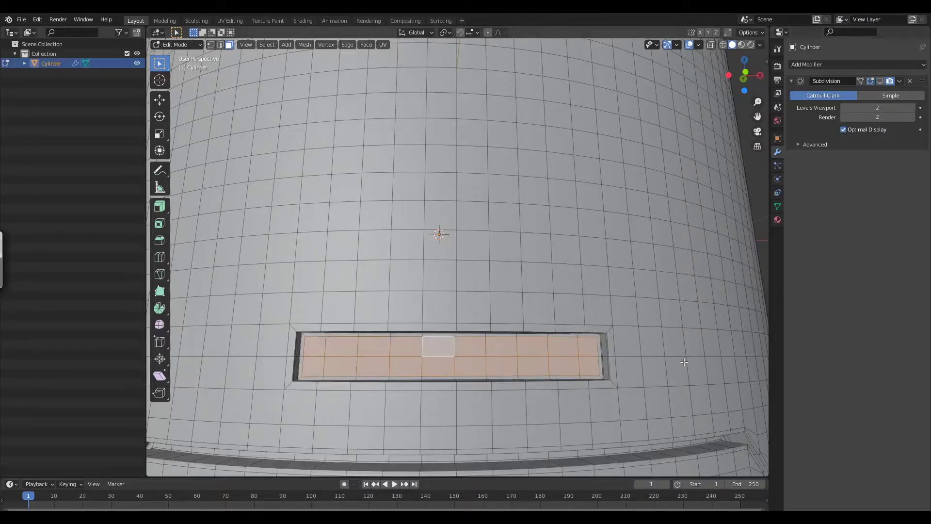
key("ctrl+KP_Add")
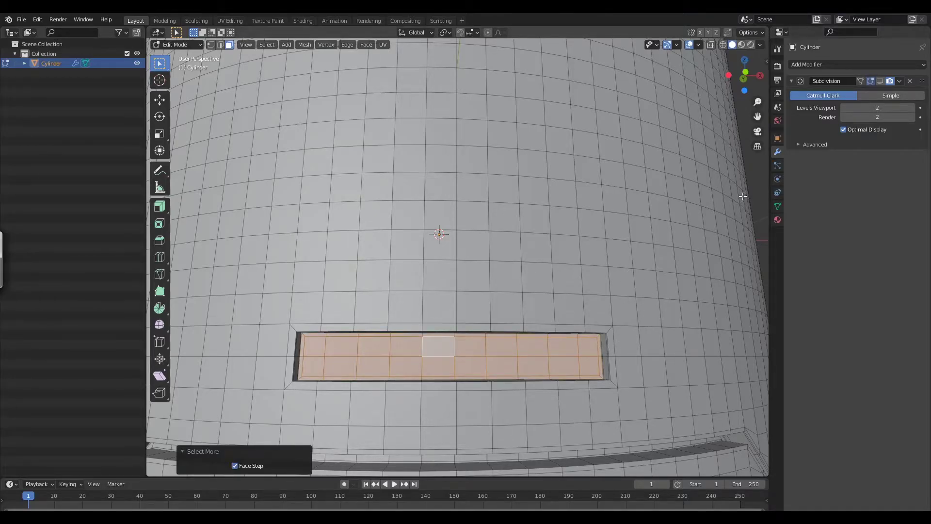
Step: Return to object mode, show the subdivision in the viewport again and shade the cylinder smooth
key("Tab")
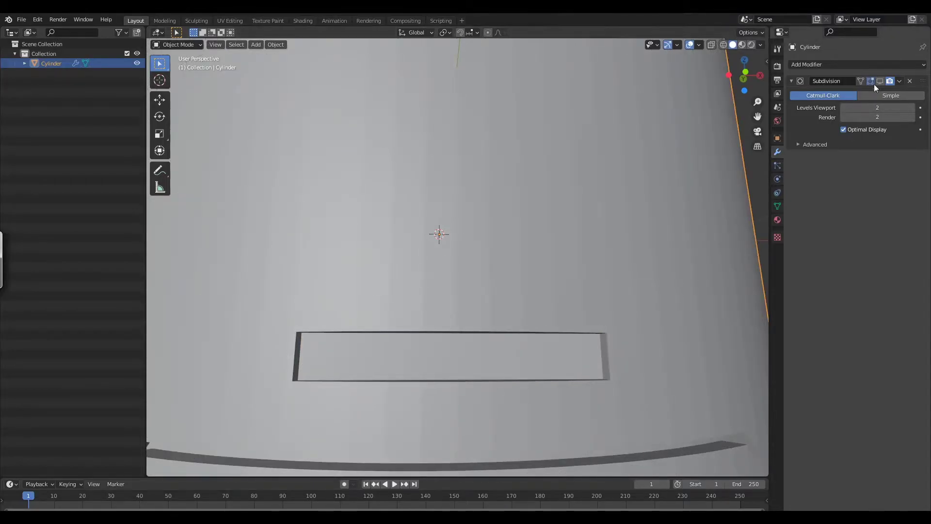
left_click(879, 82)
right_click(632, 302)
left_click(643, 294)
scroll(642, 330, "down", 4)
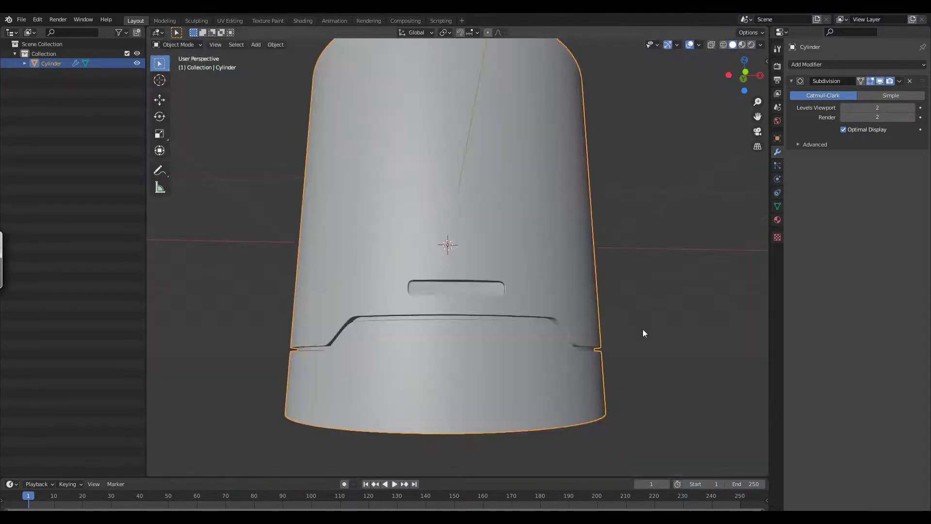
Step: Reopen the cylinder mesh and select a two-by-two block of wall faces above the groove's slanted bend, beside the rectangular recess
mouse_move(625, 275)
middle_mouse_down()
mouse_move(636, 295)
mouse_move(644, 280)
mouse_move(717, 286)
mouse_move(616, 290)
middle_mouse_up()
scroll(618, 315, "down", 4)
middle_click_drag(580, 349, 578, 327)
key("Tab")
scroll(548, 300, "up", 2)
middle_click_drag(522, 325, 551, 347)
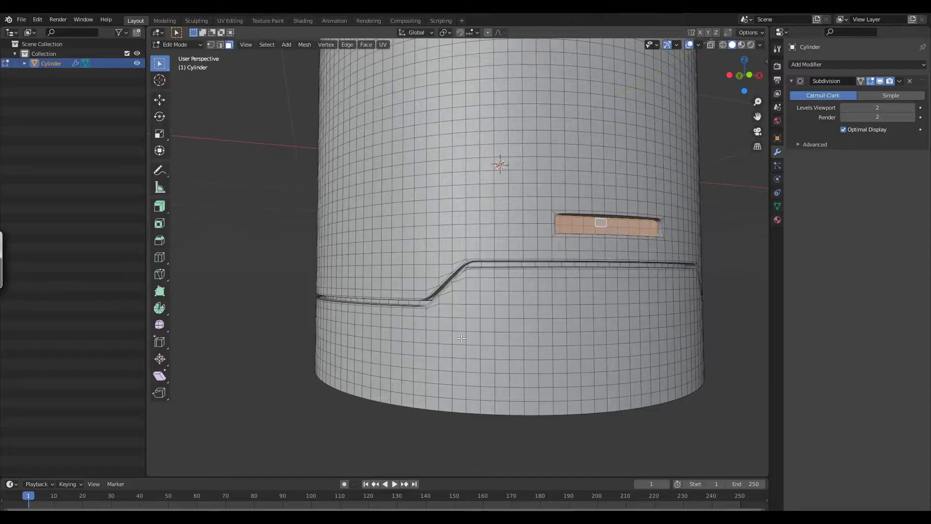
middle_click_drag(497, 334, 539, 371)
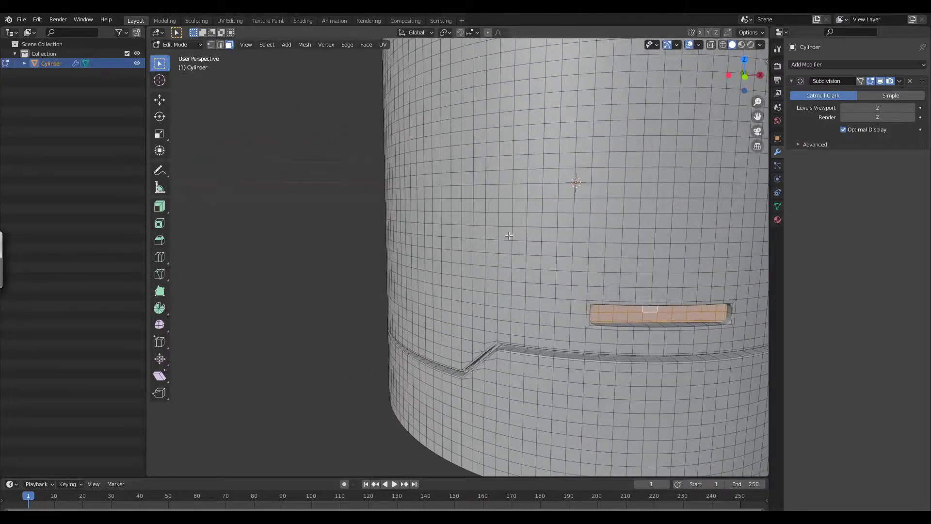
left_click_drag(508, 228, 509, 227)
middle_click_drag(517, 228, 535, 283, "shift")
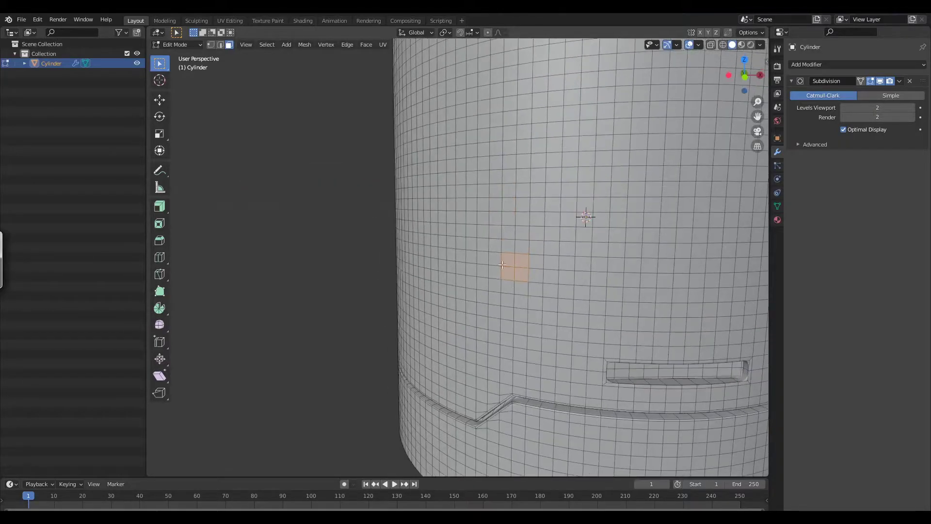
left_click_drag(531, 285, 507, 258)
left_click(526, 287)
Step: Reshape the two-by-two face block into a regular circle with LoopTools Circle, using Best fit without flattening
middle_click_drag(559, 307, 594, 296)
scroll(594, 253, "up", 1)
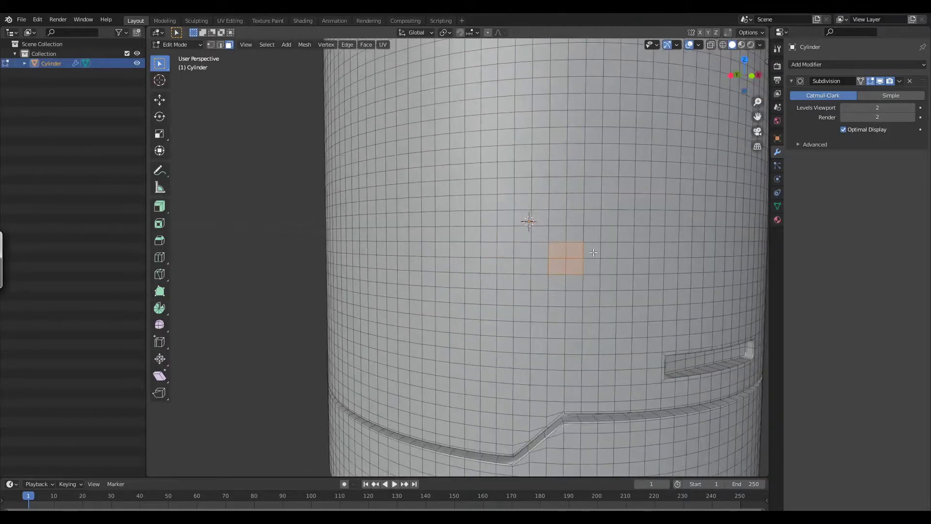
middle_click_drag(623, 257, 547, 300)
middle_click_drag(569, 270, 574, 257)
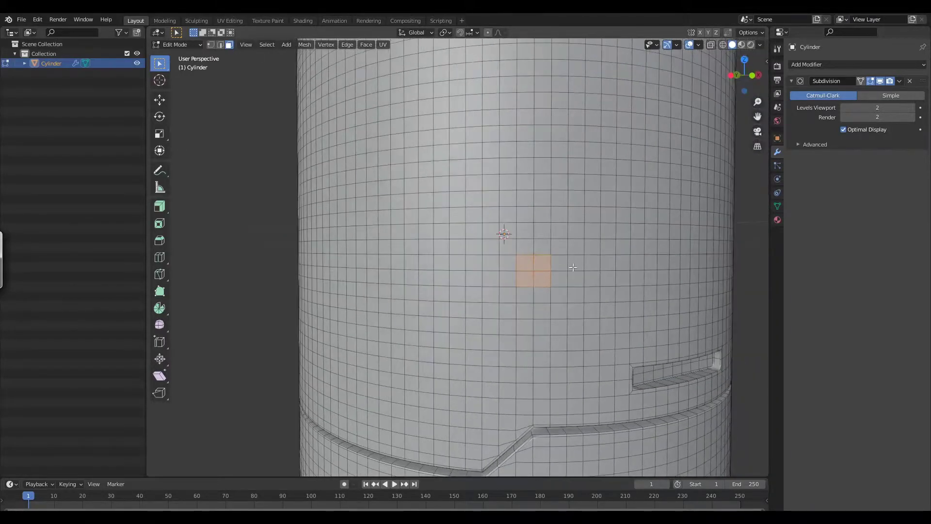
key("q")
key("Escape")
middle_click_drag(606, 280, 588, 266)
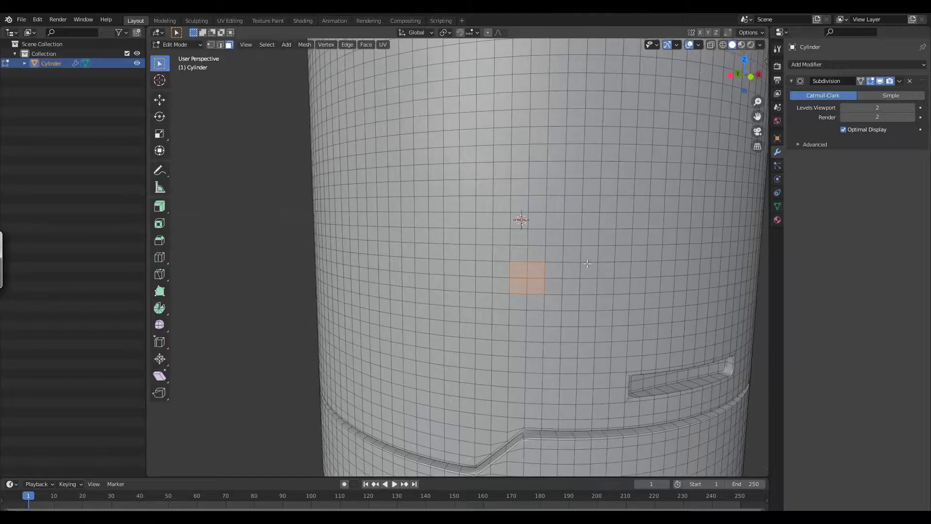
right_click(588, 266)
mouse_move(588, 267)
left_click(654, 277)
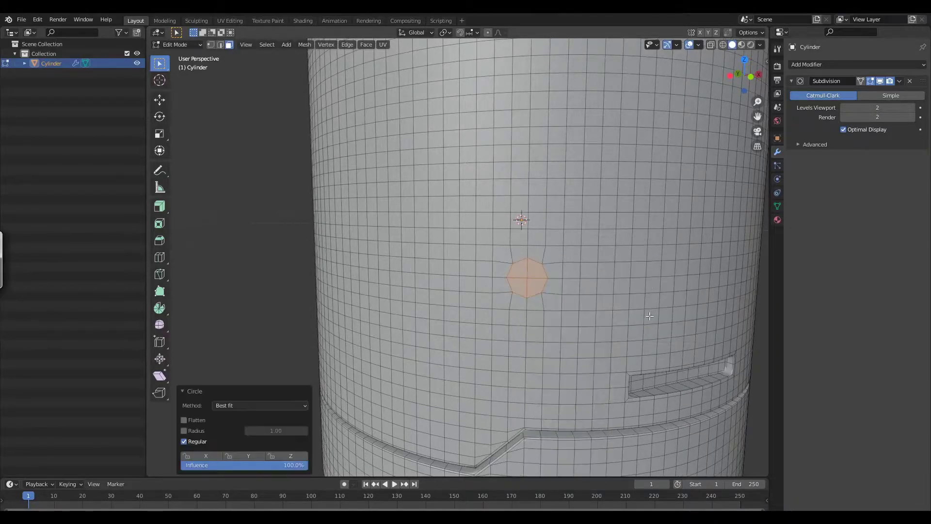
Step: Inset the circular faces by about 0.0098 m and extrude them about 0.019 m into the cylinder wall
middle_click_drag(618, 277, 577, 287)
middle_click_drag(524, 310, 463, 312)
scroll(467, 313, "up", 2)
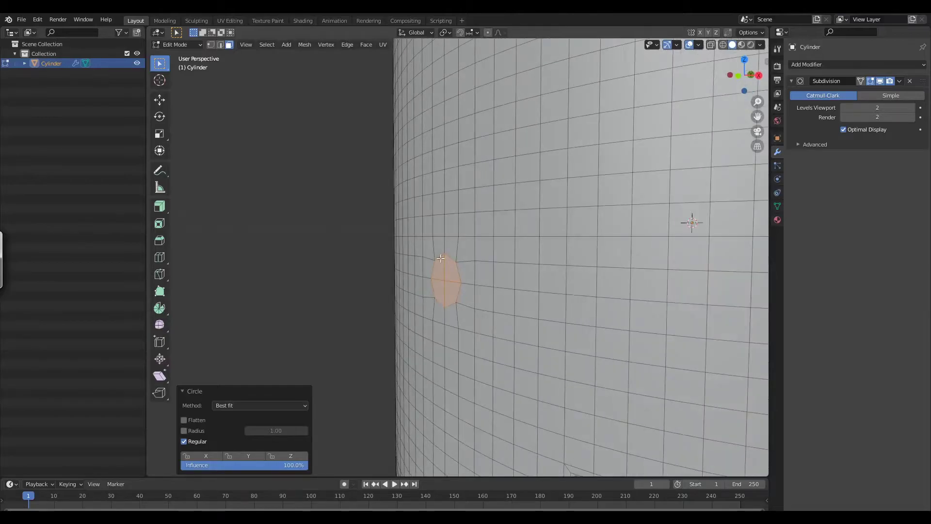
key("i")
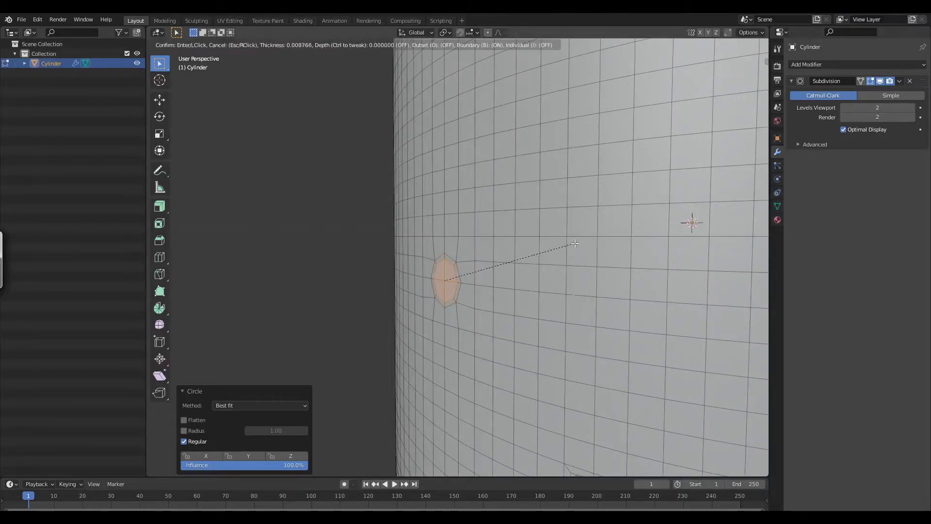
left_click(440, 286)
key("e")
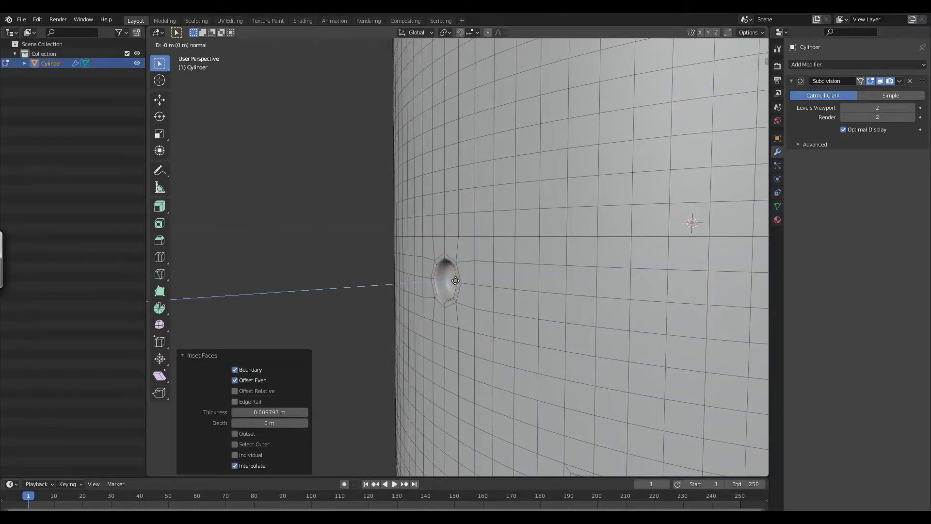
left_click(485, 274)
Step: Inset the floor of the circular hole by about 0.0046 m
middle_click_drag(485, 274, 570, 226)
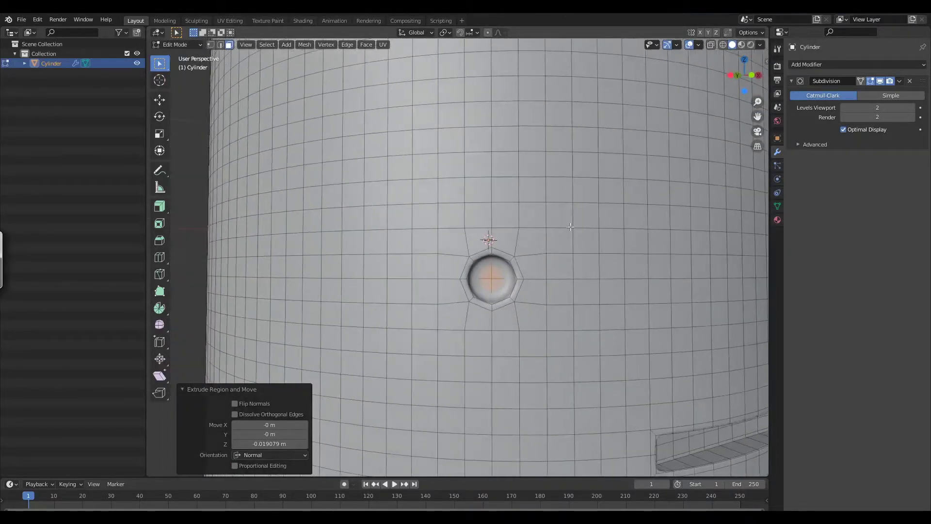
key("i")
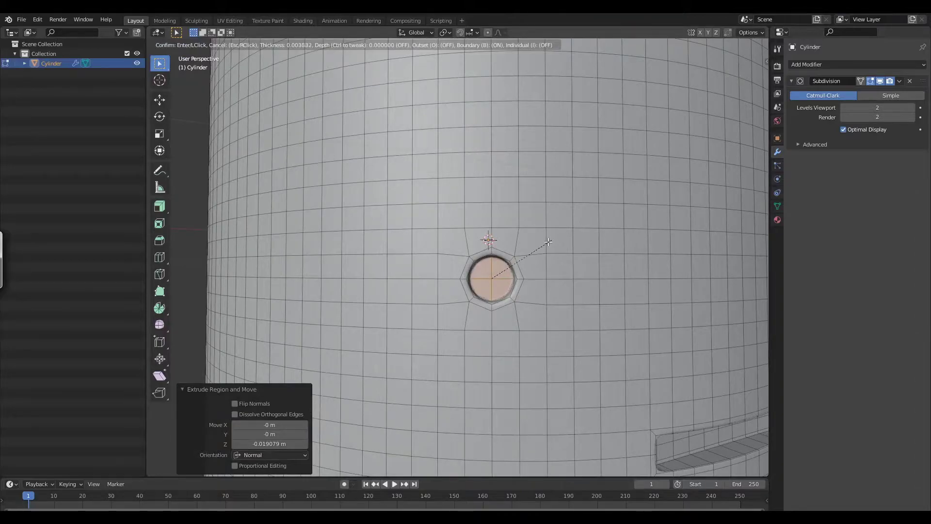
left_click(551, 240)
Step: Select the loop of side-wall faces inside the circular hole and inset it by about 0.002 m
mouse_move(631, 209)
middle_mouse_down()
mouse_move(670, 187)
mouse_move(615, 219)
middle_mouse_up()
scroll(616, 221, "up", 1)
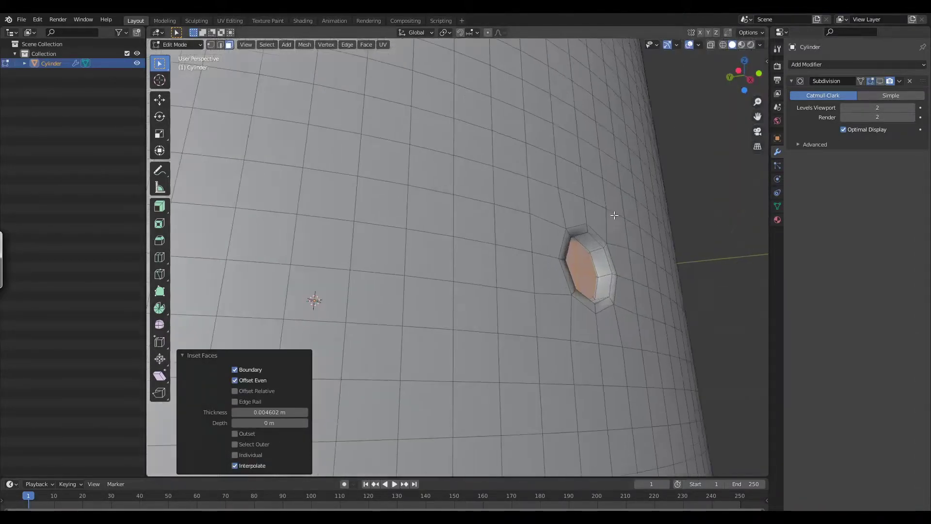
left_click(601, 256)
left_click(597, 256)
left_click(598, 253, "alt")
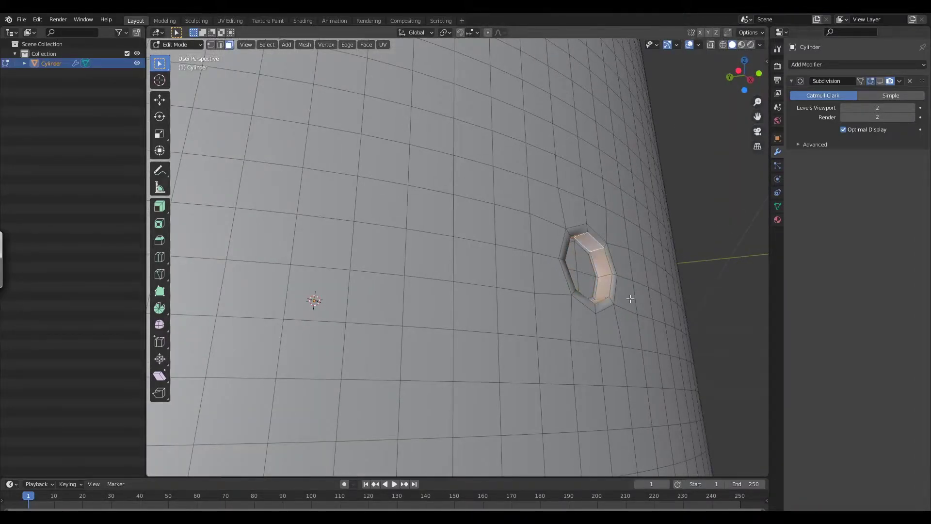
key("i")
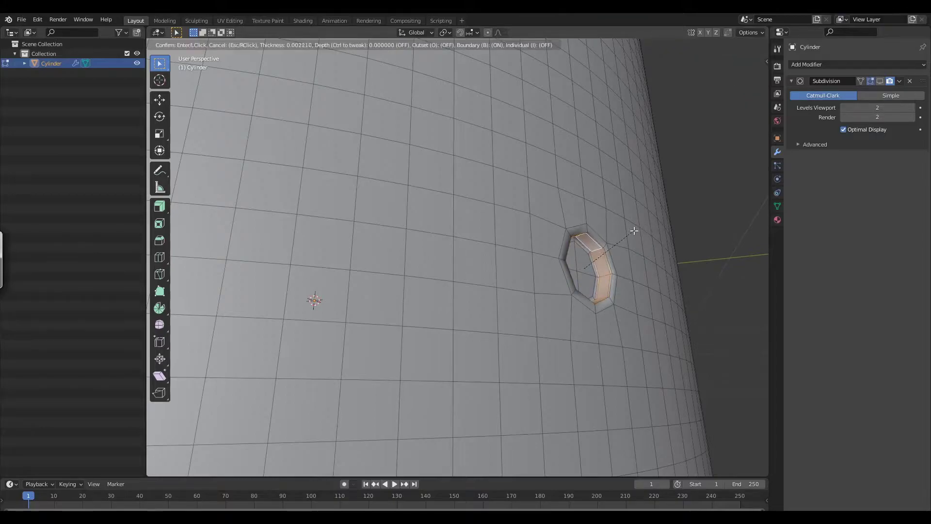
left_click(635, 231)
Step: Select the floor faces of the circular hole and inset them twice toward the centre
middle_click_drag(633, 185, 579, 282)
left_click_drag(492, 275, 500, 282)
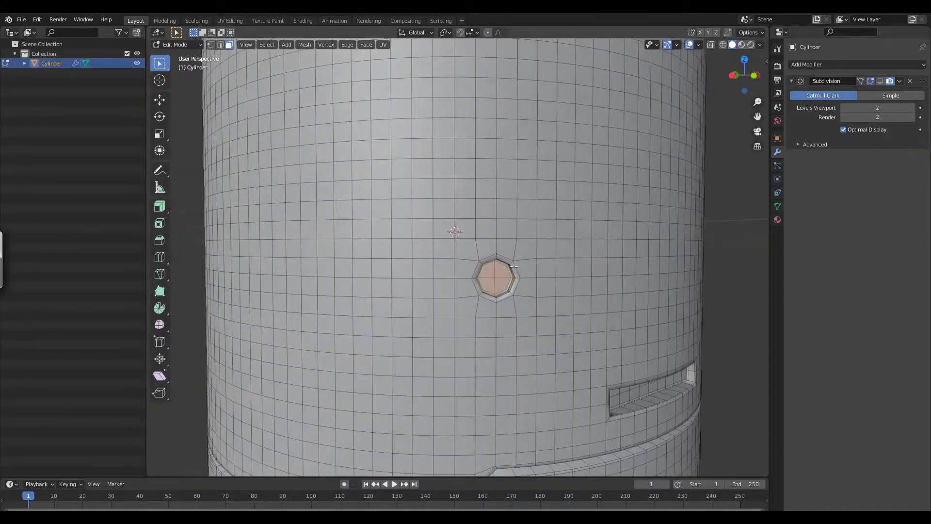
scroll(500, 282, "up", 4)
middle_click_drag(520, 268, 503, 251)
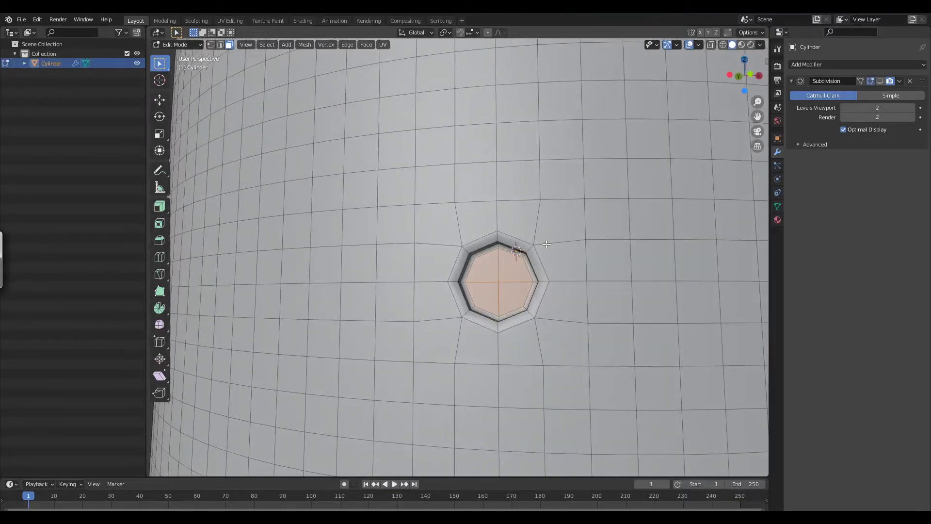
key("i")
left_click(538, 247)
key("i")
left_click(521, 259)
Step: Extrude the small central faces deeper into the wall and inset their new floor by about 0.003 m
mouse_move(519, 280)
middle_mouse_down()
mouse_move(560, 291)
mouse_move(520, 272)
middle_mouse_up()
key("e")
left_click(550, 292)
key("i")
left_click(586, 253)
Step: Select the side-wall loop of the small inner hole and inset it by about 0.0021 m
middle_click_drag(607, 267, 621, 250)
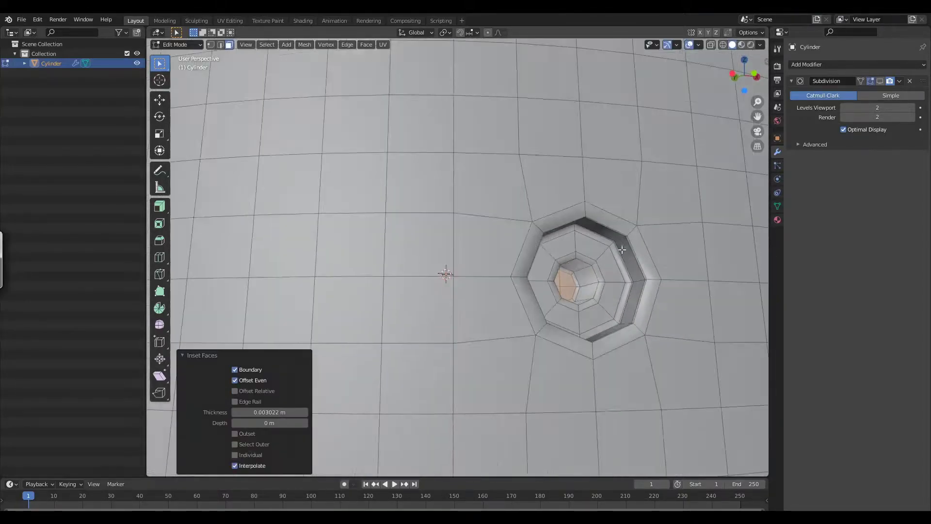
left_click(587, 278)
left_click(587, 280, "alt")
key("i")
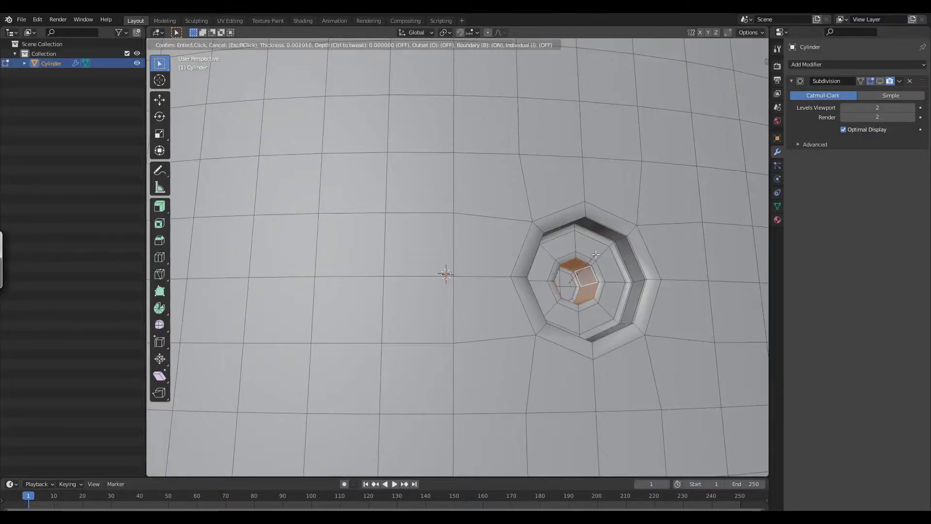
left_click(597, 255)
middle_click_drag(600, 264, 595, 296)
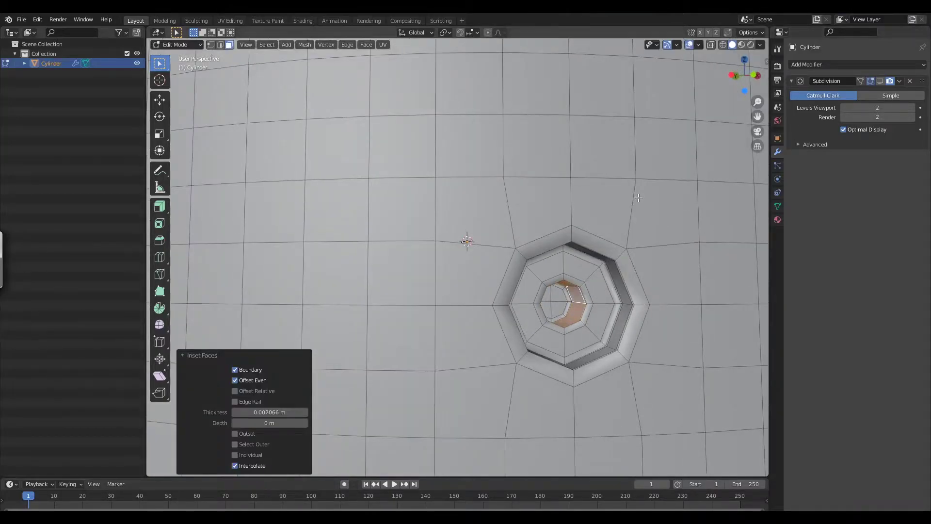
Step: Knife a diagonal line corner to corner across three wall faces between the circular hole and the panel-line groove
scroll(640, 198, "down", 10)
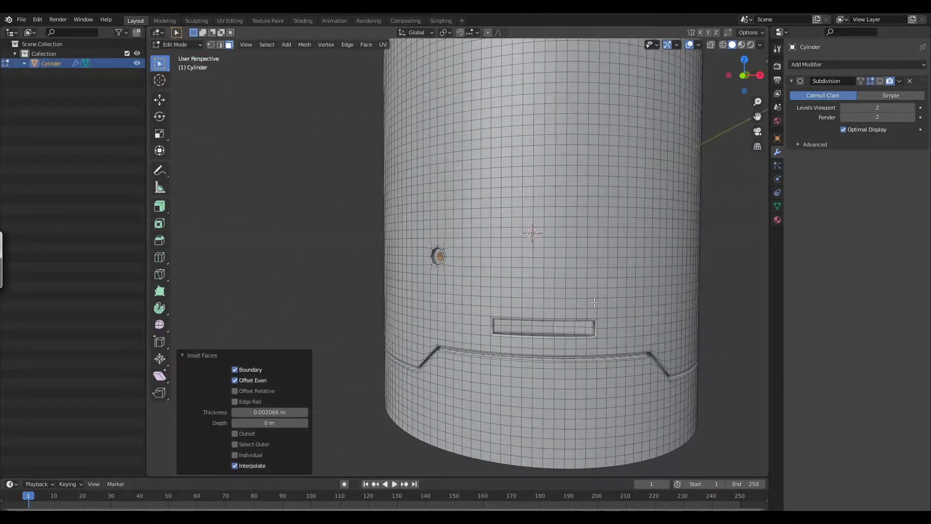
scroll(595, 303, "down", 4)
mouse_move(595, 303)
middle_mouse_down()
mouse_move(591, 336)
mouse_move(600, 296)
middle_mouse_up()
scroll(596, 316, "up", 6)
scroll(596, 316, "up", 3)
middle_click_drag(602, 350, 600, 262, "shift")
scroll(616, 359, "up", 1)
middle_click_drag(626, 384, 619, 416)
key("k")
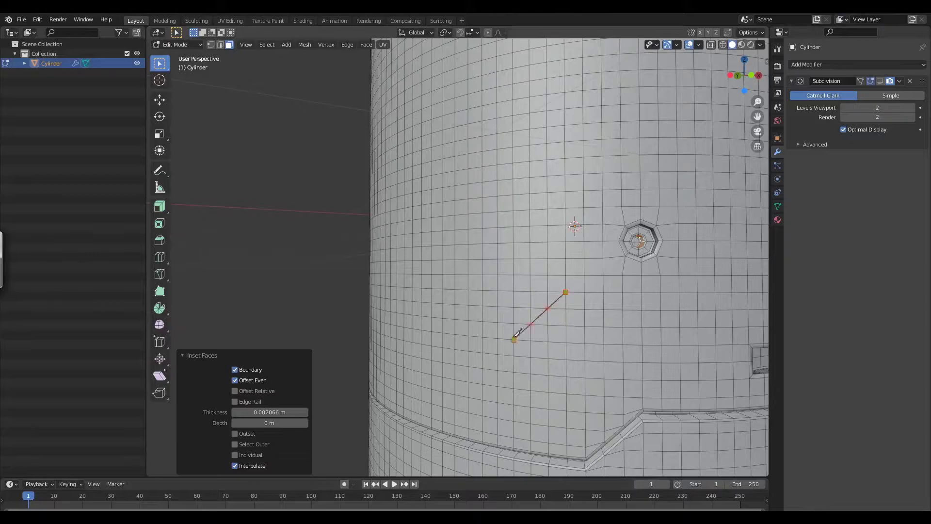
left_click(530, 324)
left_click(583, 275)
key("Return")
Step: Bevel the diagonal cut edges with a width of about 0.0143 m and one segment
left_click(541, 314)
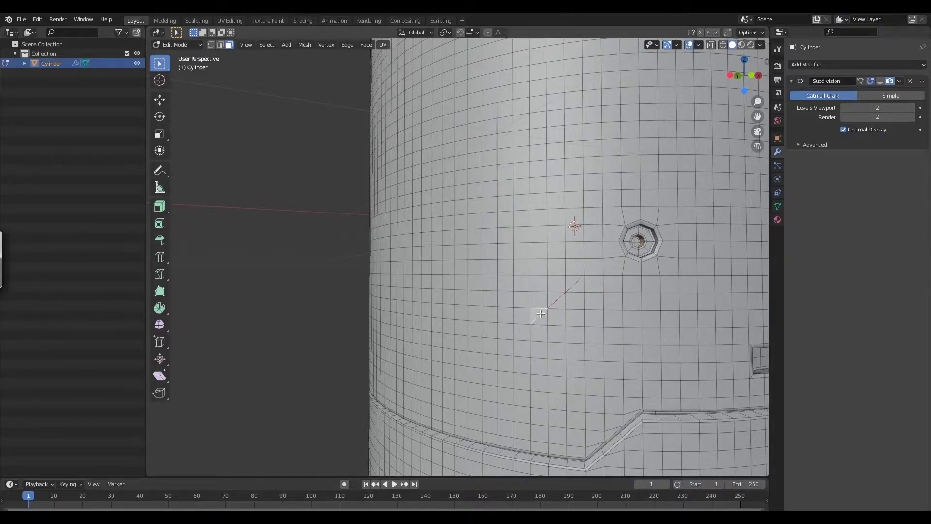
key("2")
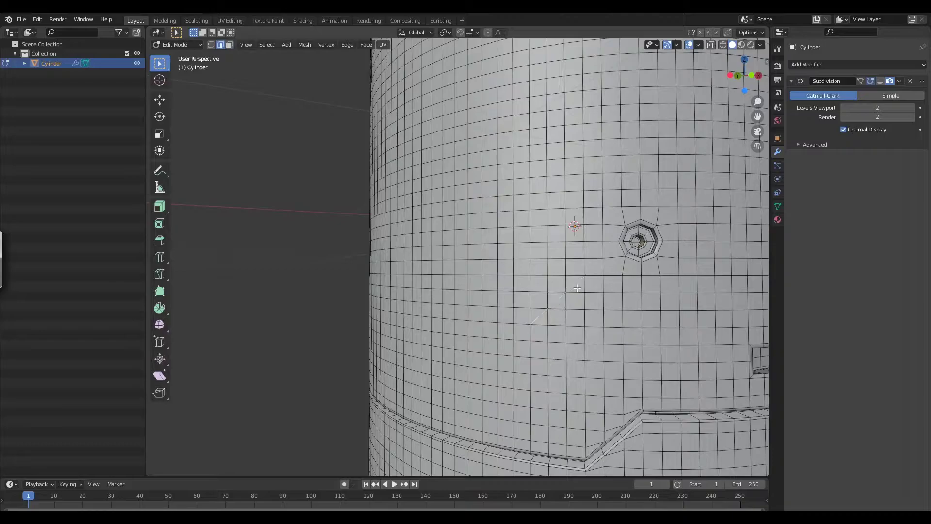
key("ctrl+b")
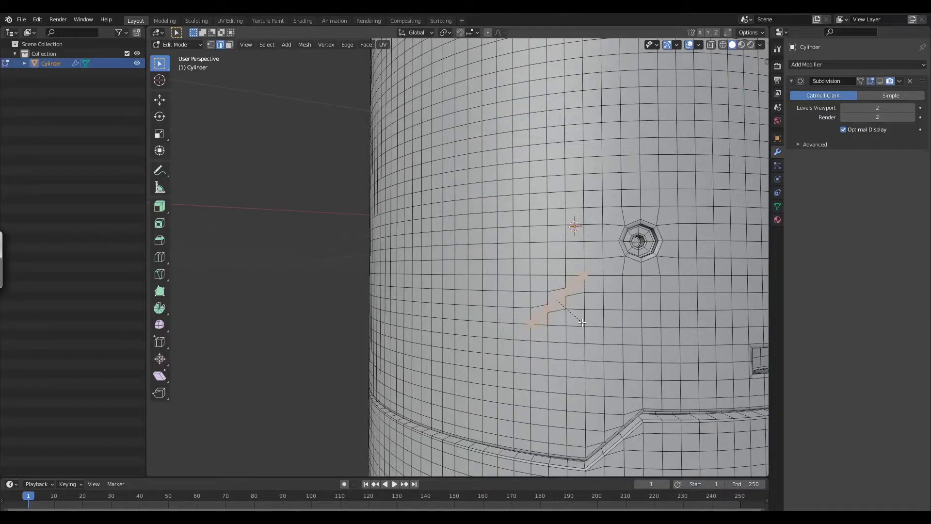
left_click(583, 324)
Step: Inset the diagonal bevelled strip by about 0.0071 m and extrude it about 0.0133 m into the wall
middle_click_drag(585, 324, 648, 302)
scroll(624, 308, "up", 2)
middle_click_drag(654, 305, 617, 306, "shift")
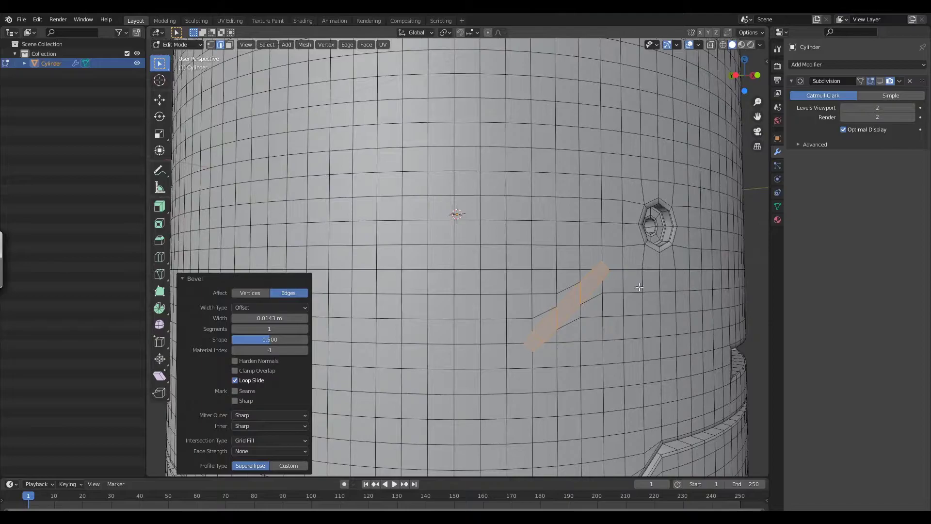
key("i")
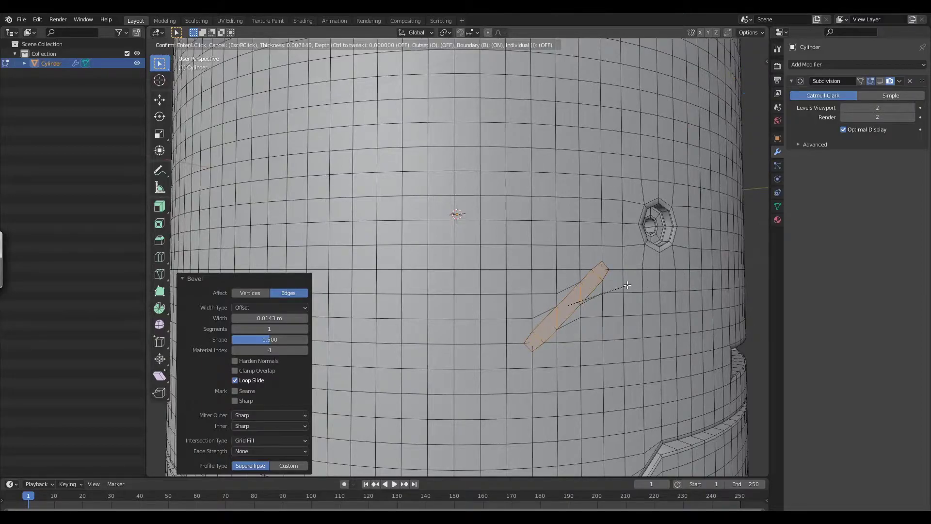
left_click(629, 284)
middle_click_drag(645, 314, 606, 305)
key("e")
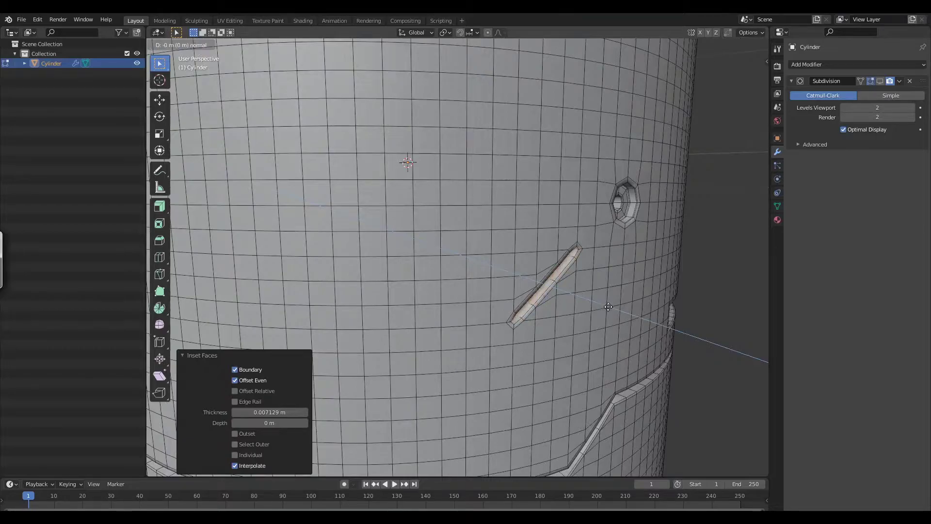
left_click(610, 308)
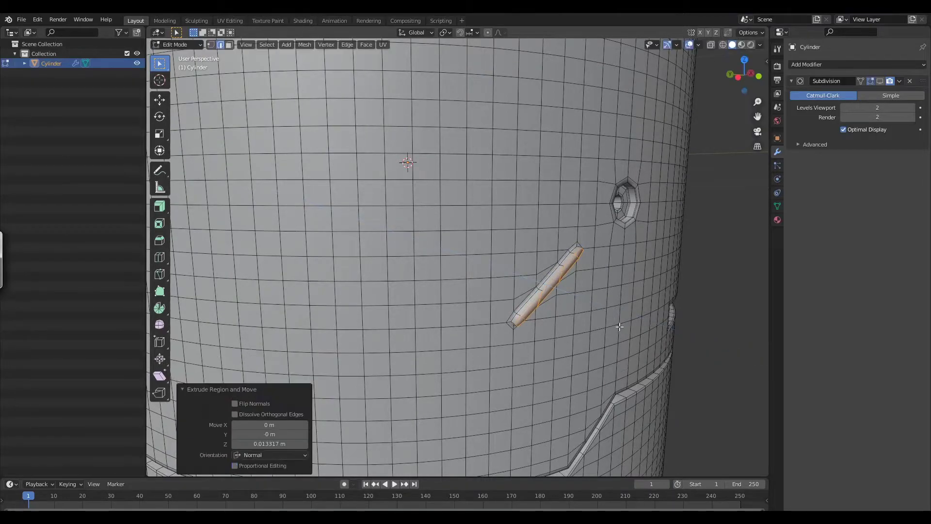
Step: Inset the floor of the diagonal slot by about 0.0024 m
middle_click_drag(620, 326, 615, 317)
middle_click_drag(674, 298, 666, 273)
scroll(663, 268, "up", 2)
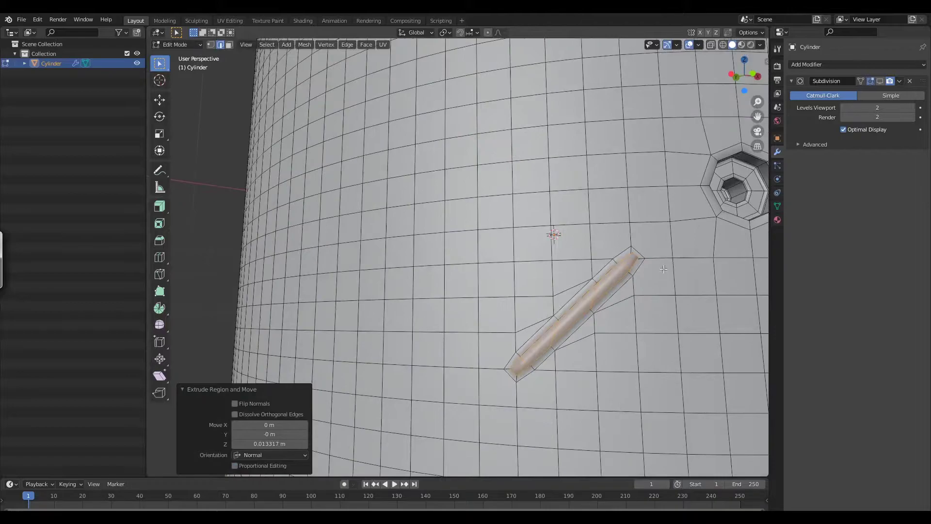
key("i")
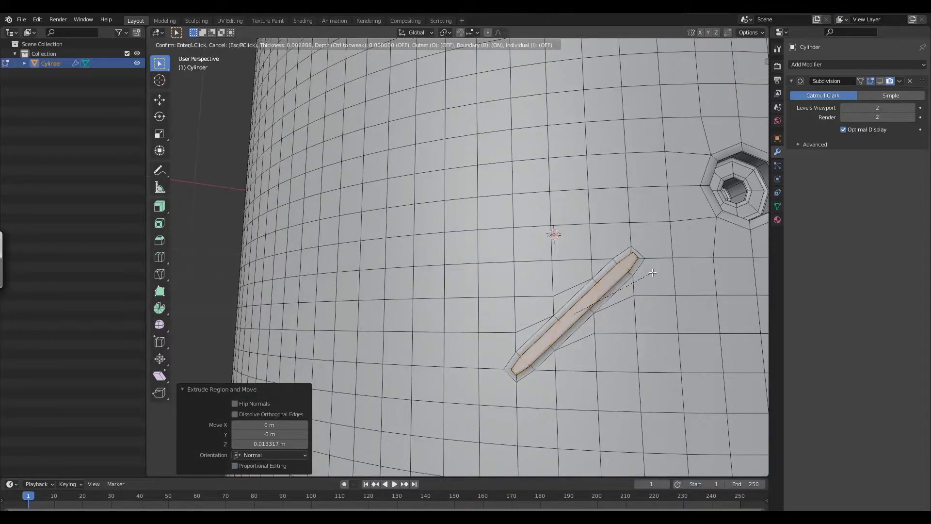
left_click(652, 272)
Step: Show the Subdivision modifier in the viewport and inspect the smoothed diagonal slot and circular hole in Object Mode
scroll(635, 341, "down", 2)
middle_click_drag(634, 340, 645, 339)
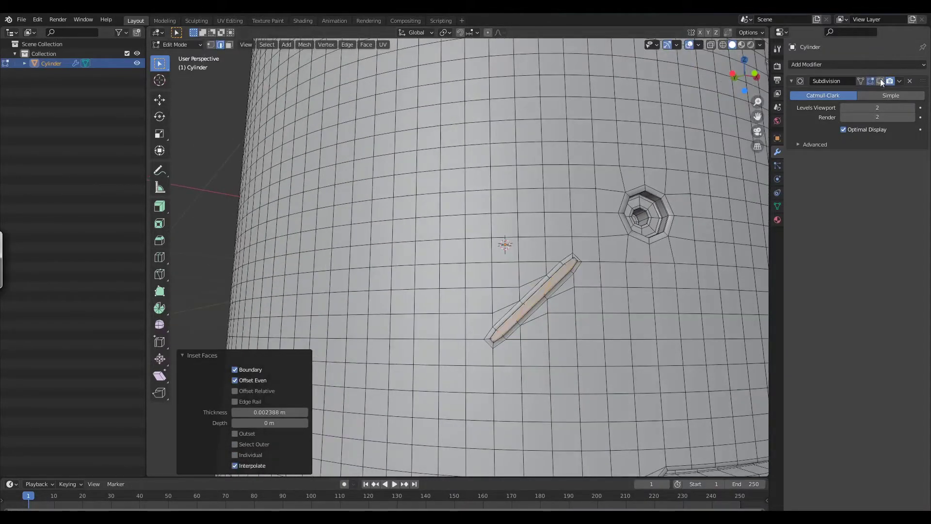
scroll(624, 307, "down", 4)
key("Tab")
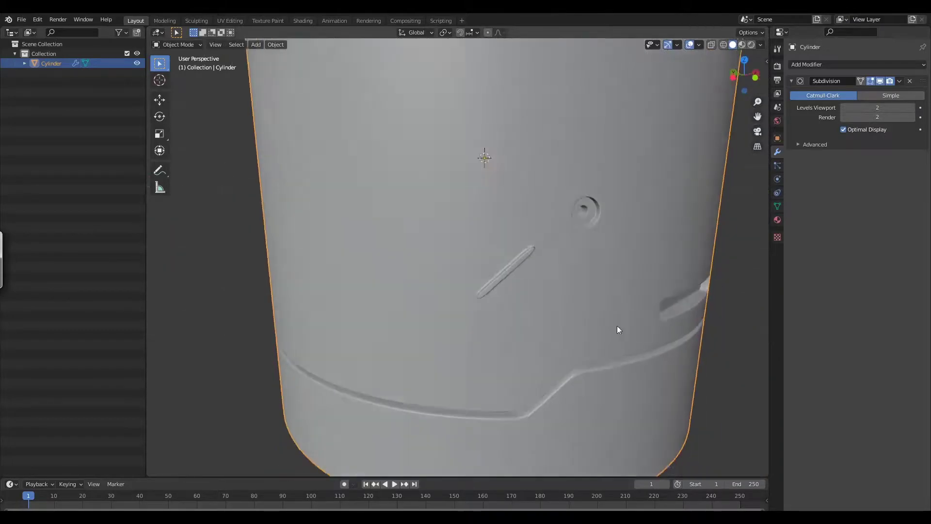
middle_click_drag(622, 339, 560, 296)
scroll(587, 274, "up", 4)
scroll(586, 276, "down", 3)
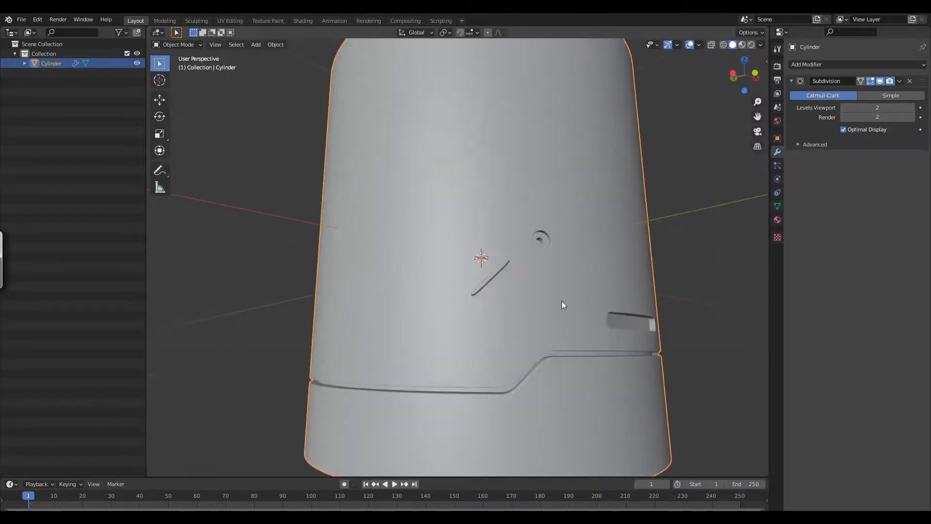
Step: Reopen the mesh, hide the Subdivision modifier in the viewport, and undo the diagonal slot with its knife cut
key("Tab")
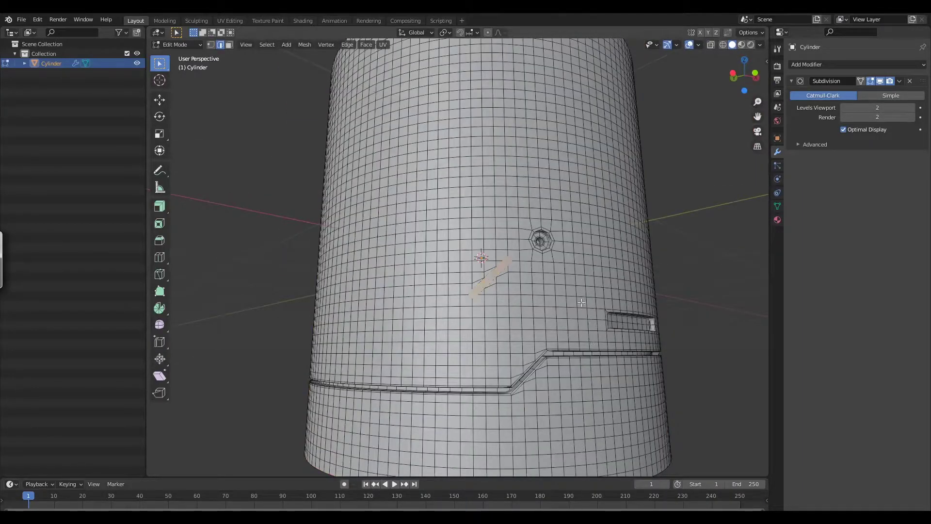
key("alt+a")
middle_click_drag(673, 256, 649, 282)
left_click(880, 81)
middle_click_drag(577, 306, 564, 309)
scroll(540, 251, "up", 2)
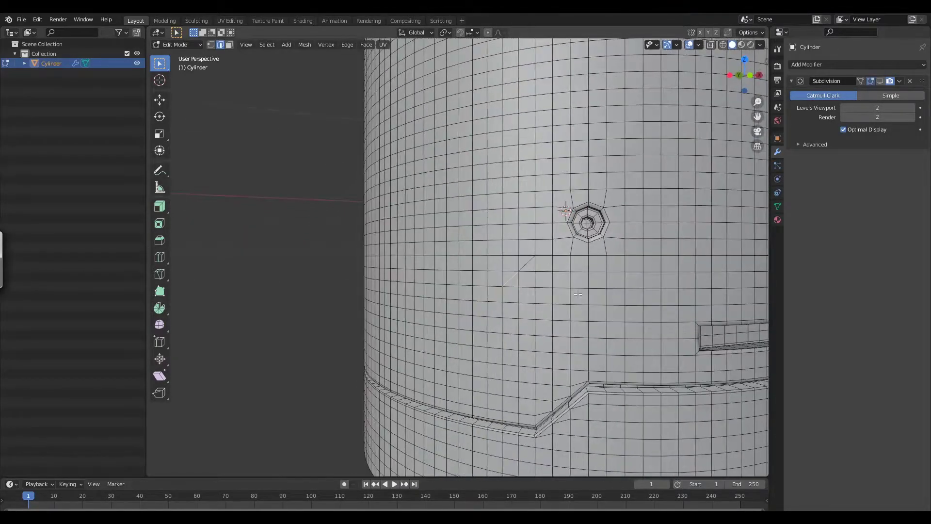
key("3")
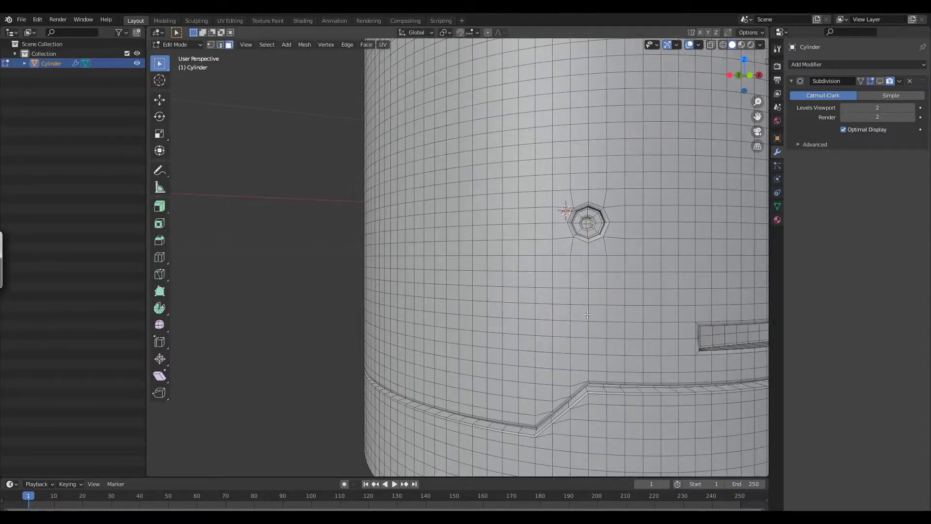
Step: Select a vertical column of four wall faces near the cylinder's upper rim and inset it by about 0.0067 m
scroll(597, 228, "down", 4)
middle_click_drag(598, 228, 565, 311)
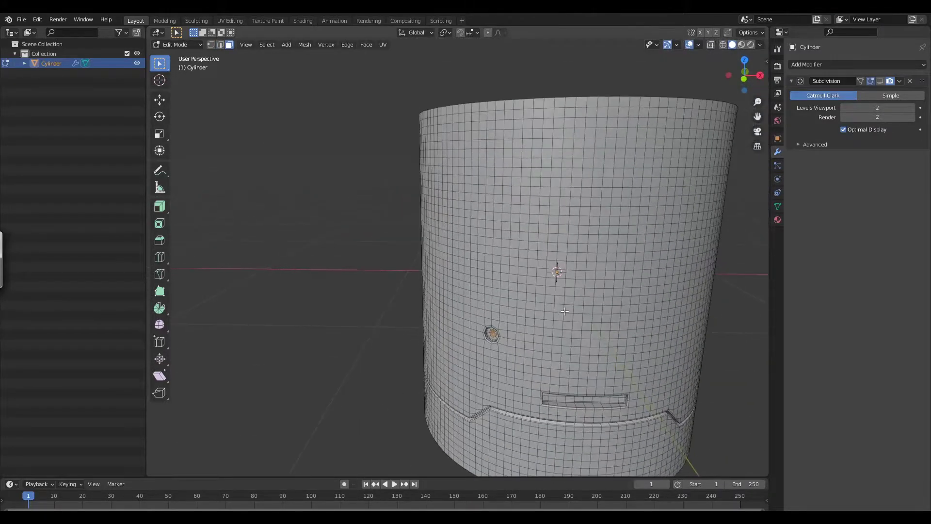
middle_click_drag(522, 265, 561, 265)
middle_click_drag(642, 282, 603, 278)
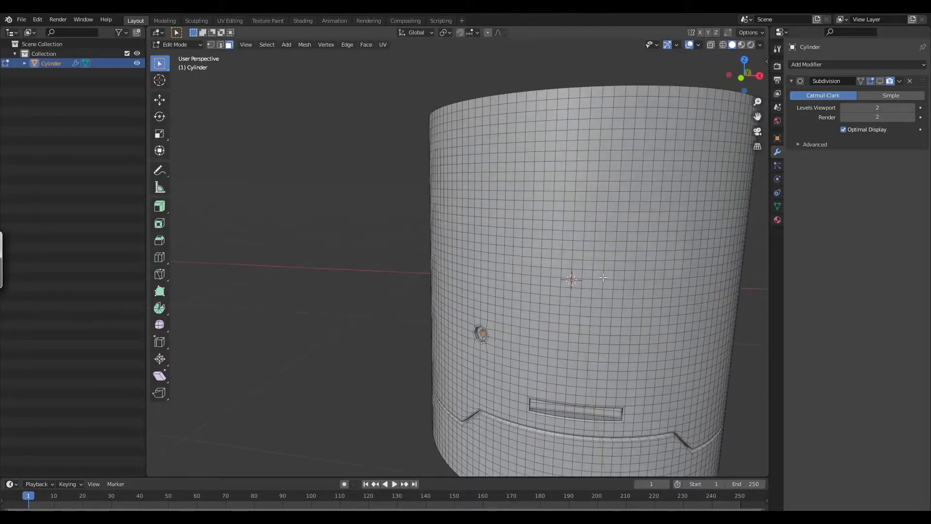
middle_click_drag(551, 211, 571, 286)
middle_click_drag(571, 244, 568, 289)
scroll(581, 268, "up", 2)
middle_click_drag(621, 221, 614, 242, "shift")
key("i")
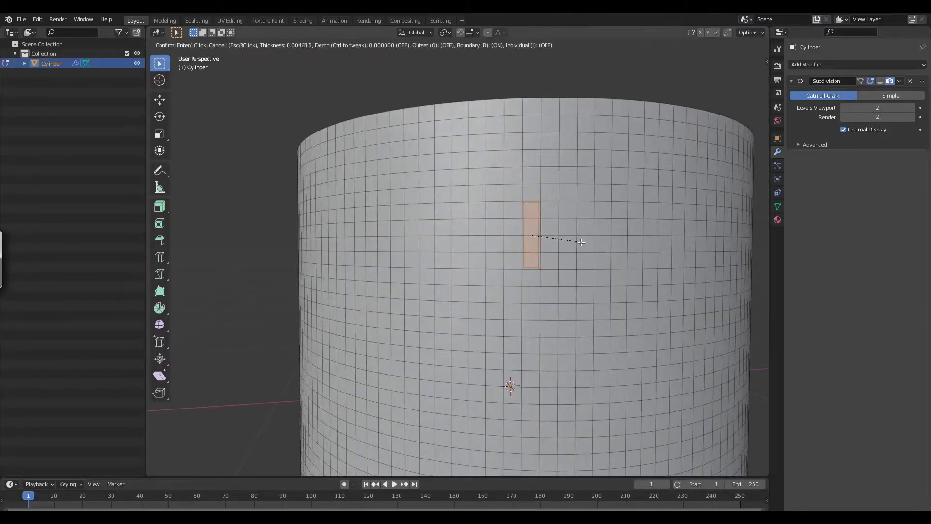
left_click(577, 243)
Step: Extrude the inset vertical column about 0.0213 m into the cylinder wall
middle_click_drag(577, 242, 607, 281)
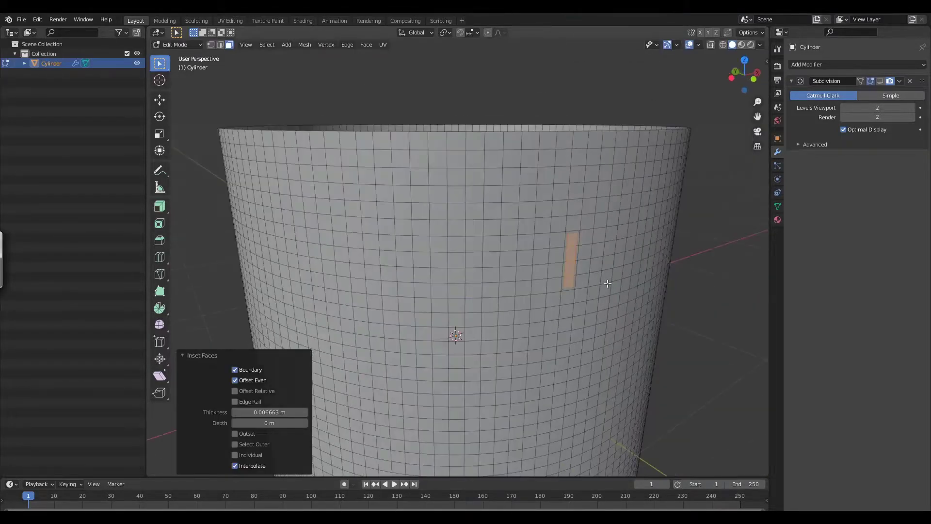
key("e")
left_click(586, 275)
Step: Select the loop of side-wall faces inside the vertical slot and inset it slightly
scroll(630, 258, "up", 5)
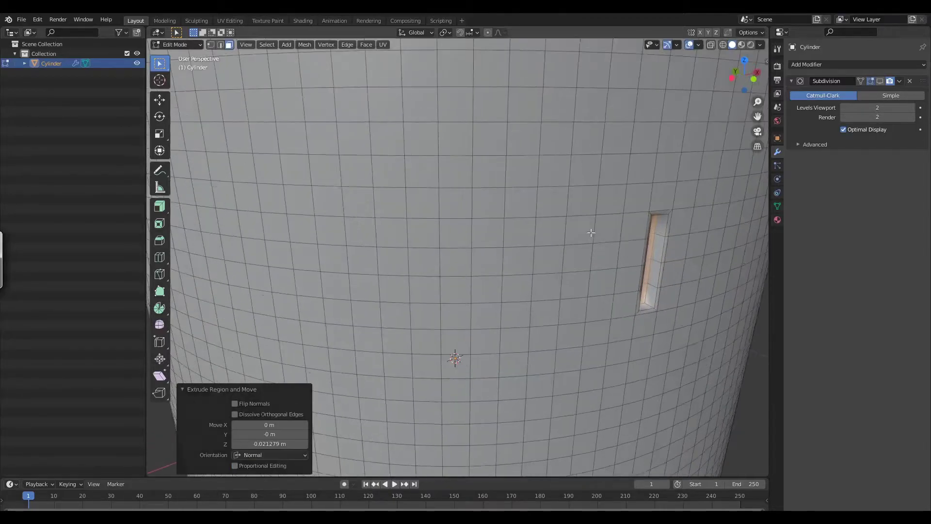
left_click(635, 256)
left_click(634, 256)
left_click(635, 256, "alt")
middle_click_drag(649, 266, 624, 247)
key("i")
left_click(661, 209)
Step: Select the floor faces of the vertical slot and inset them slightly
middle_click_drag(661, 209, 530, 218)
left_click_drag(532, 218, 540, 305)
middle_click_drag(540, 305, 584, 300)
key("i")
left_click(637, 227)
Step: Return to Object Mode and show the Subdivision modifier in the viewport to check the cut details
scroll(584, 291, "down", 7)
key("Tab")
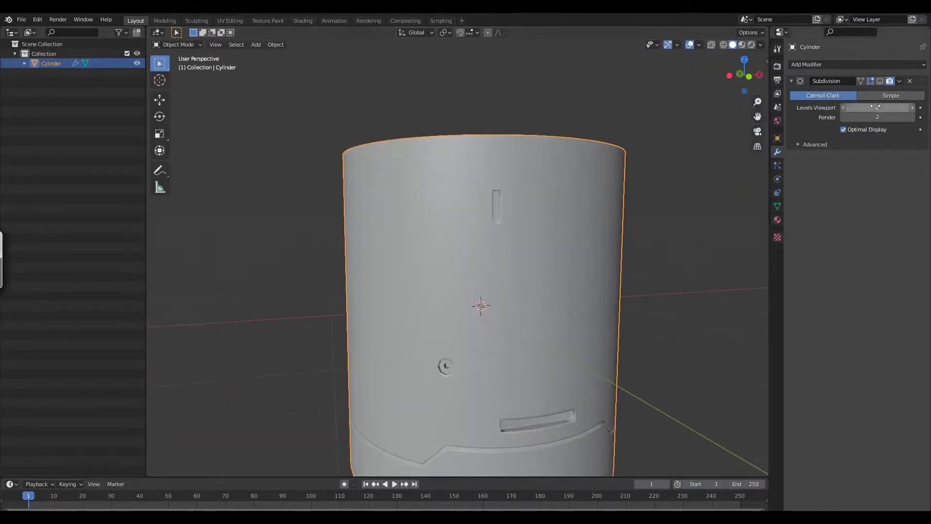
left_click(880, 82)
scroll(611, 290, "down", 3)
middle_click_drag(622, 423, 576, 307)
scroll(572, 330, "up", 3)
scroll(572, 296, "up", 3)
Step: Knife-cut a slanted rectangle outline into the cylinder wall just above the circular hole in Edit Mode
key("Tab")
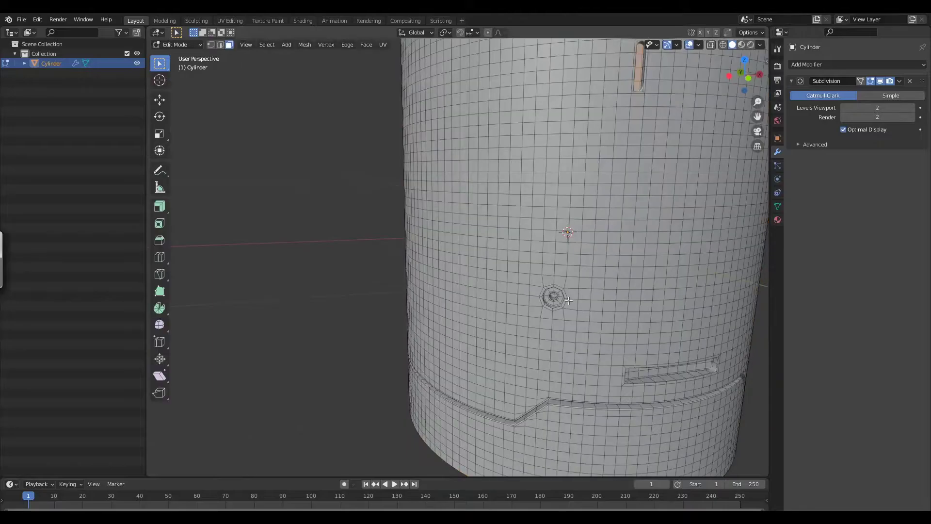
scroll(583, 272, "up", 4)
middle_click_drag(594, 282, 588, 347, "shift")
scroll(586, 282, "up", 1)
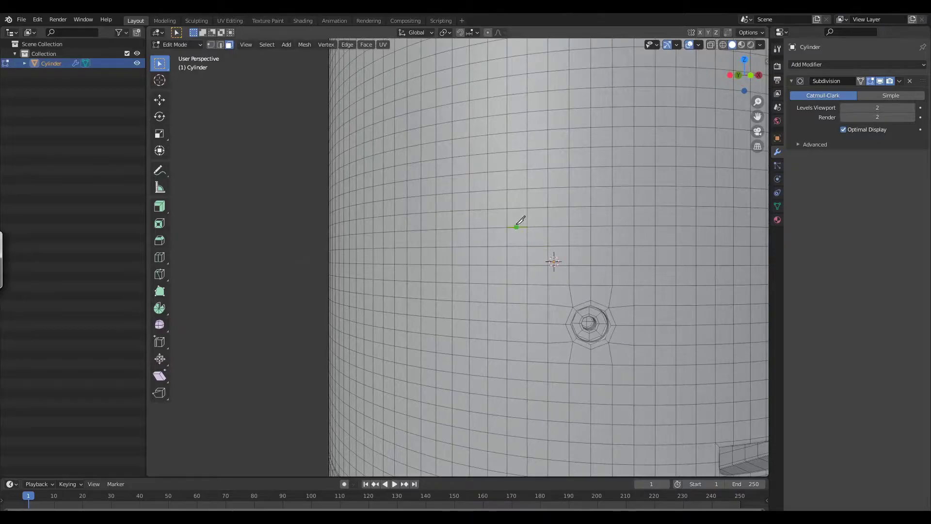
left_click_drag(507, 227, 549, 284)
left_click(548, 284)
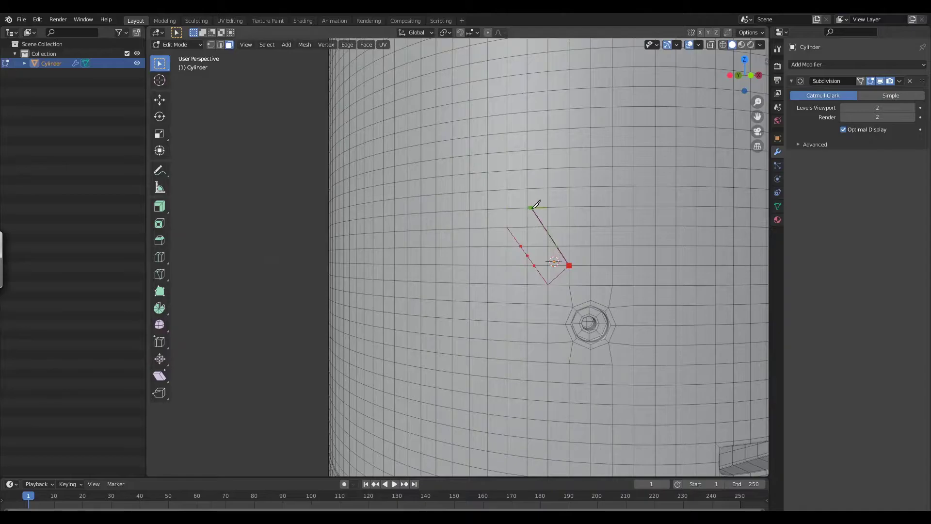
left_click(527, 207)
left_click(509, 227)
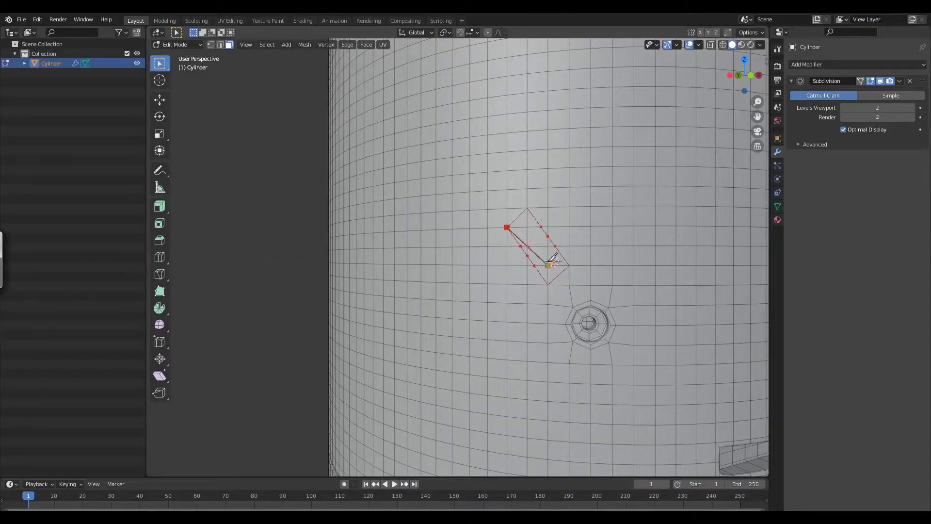
key("Return")
Step: Select all the face fragments inside the slanted rectangle outline
scroll(604, 340, "down", 8)
middle_click_drag(604, 339, 573, 335)
scroll(573, 311, "up", 4)
middle_click_drag(560, 292, 584, 290)
scroll(572, 269, "up", 1)
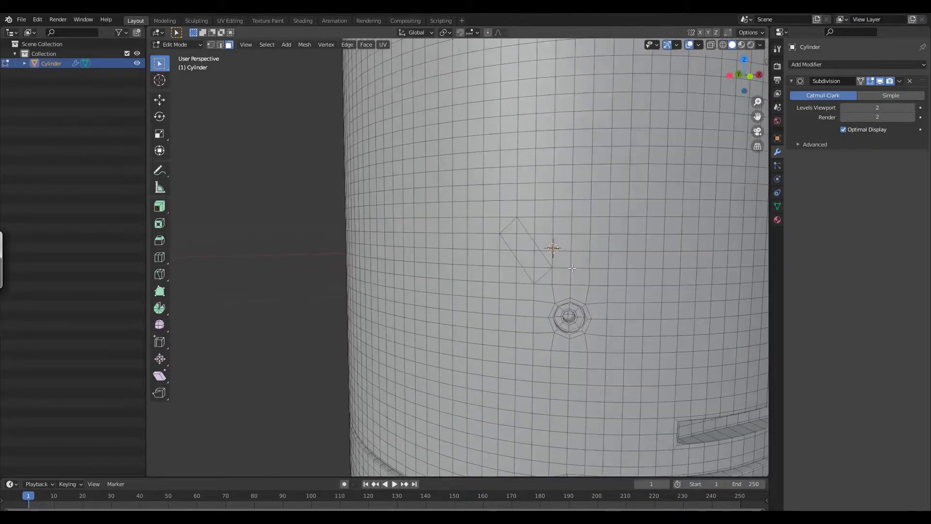
middle_click_drag(553, 249, 539, 259)
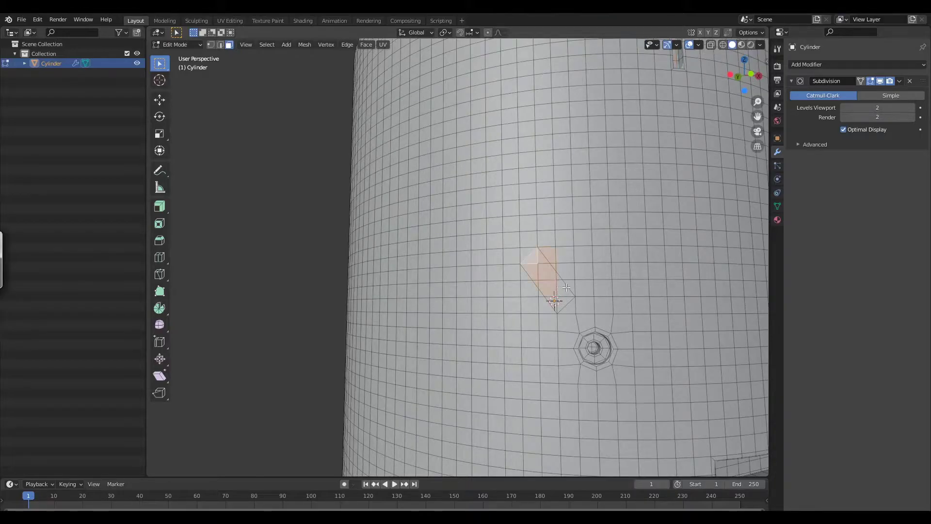
middle_click_drag(554, 289, 550, 297)
left_click(536, 276)
left_click(534, 266, "shift")
left_click(544, 276, "shift")
left_click(541, 267, "shift")
left_click(548, 295, "shift")
left_click(556, 308, "shift")
left_click(559, 308, "shift")
left_click(560, 303, "shift")
left_click(560, 308, "shift")
left_click(550, 307, "shift")
left_click(558, 284, "shift")
Step: Try insetting the slanted rectangle's selected faces about 0.0077 m and undo the inset
scroll(588, 331, "up", 2)
mouse_move(600, 281)
middle_mouse_down("shift")
mouse_move(575, 290)
mouse_move(586, 285)
middle_mouse_up("shift")
key("shift+s")
key("2")
key("i")
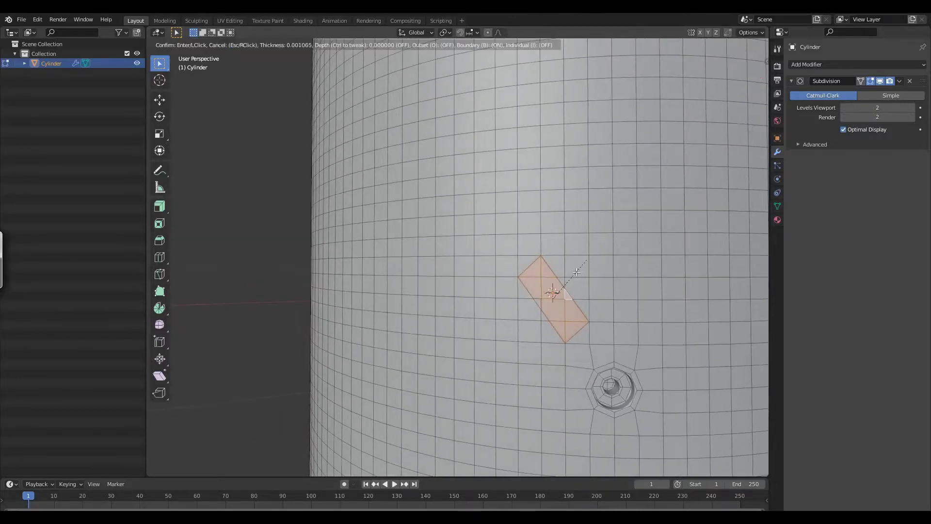
left_click(572, 327)
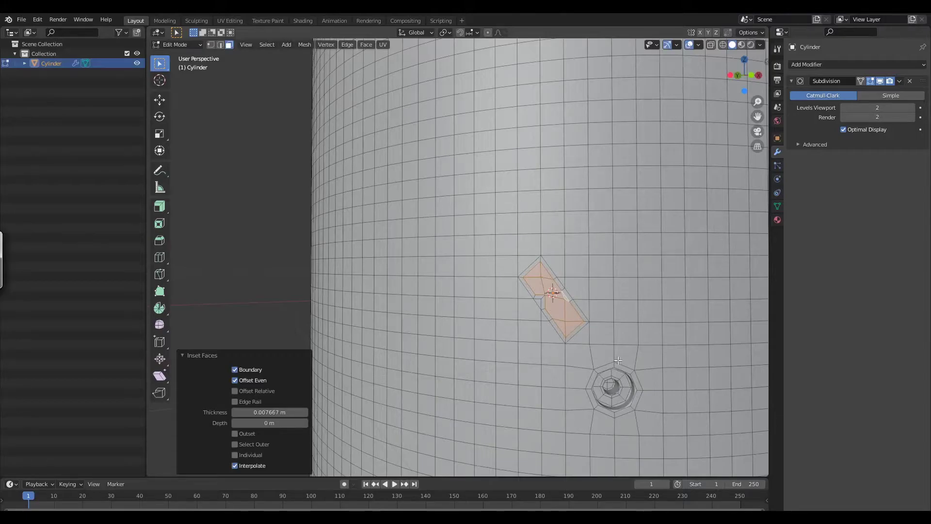
key("ctrl+z")
Step: Try to dissolve the edges within the slanted rectangle's selected faces
scroll(608, 353, "down", 2)
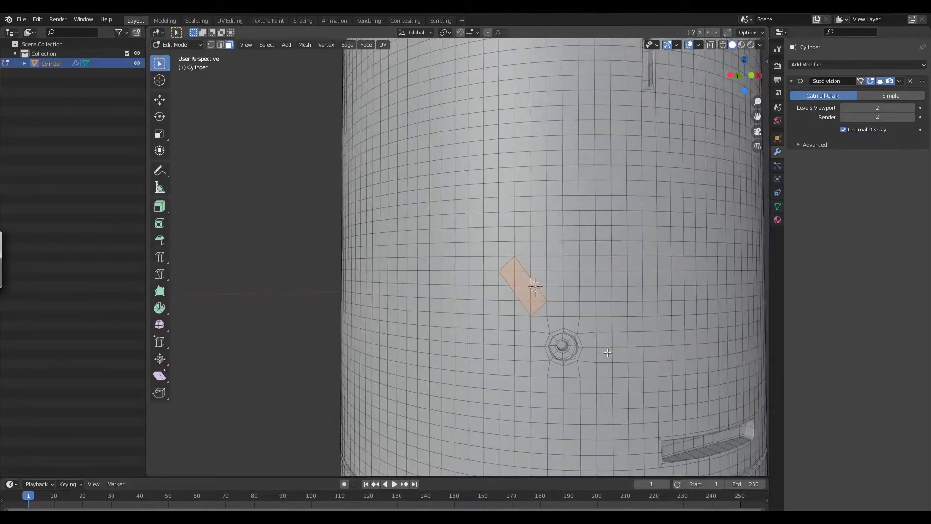
mouse_move(594, 326)
middle_mouse_down()
mouse_move(582, 347)
mouse_move(579, 335)
middle_mouse_up()
right_click(533, 297)
mouse_move(532, 300)
key("Escape")
key("x")
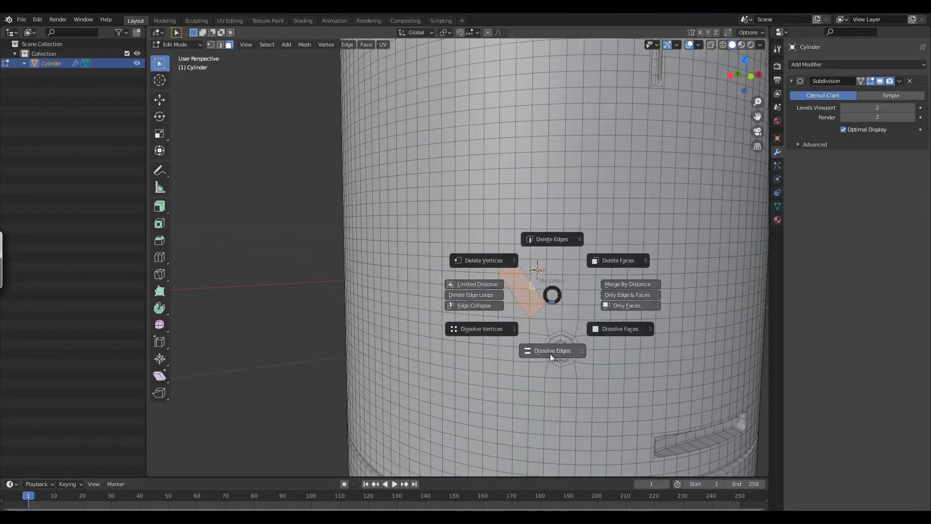
left_click(550, 352)
left_click(559, 314)
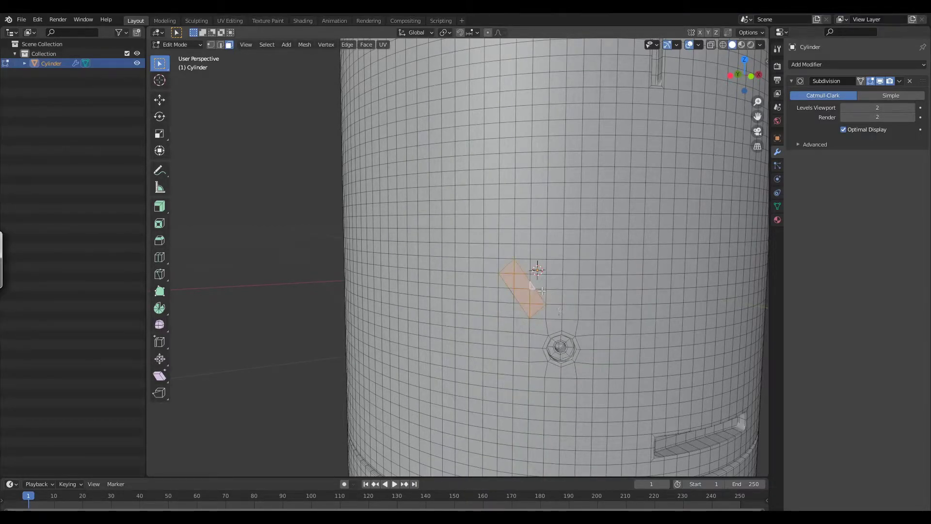
Step: Limit the selection to the slanted rectangle's interior edges and dissolve them, leaving one clean face
key("2")
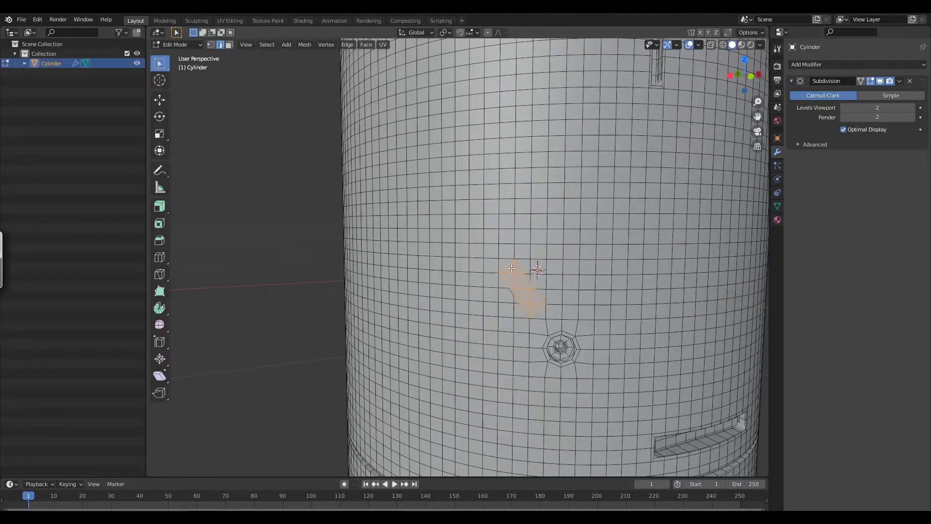
left_click_drag(520, 286, 516, 282)
scroll(538, 311, "up", 2)
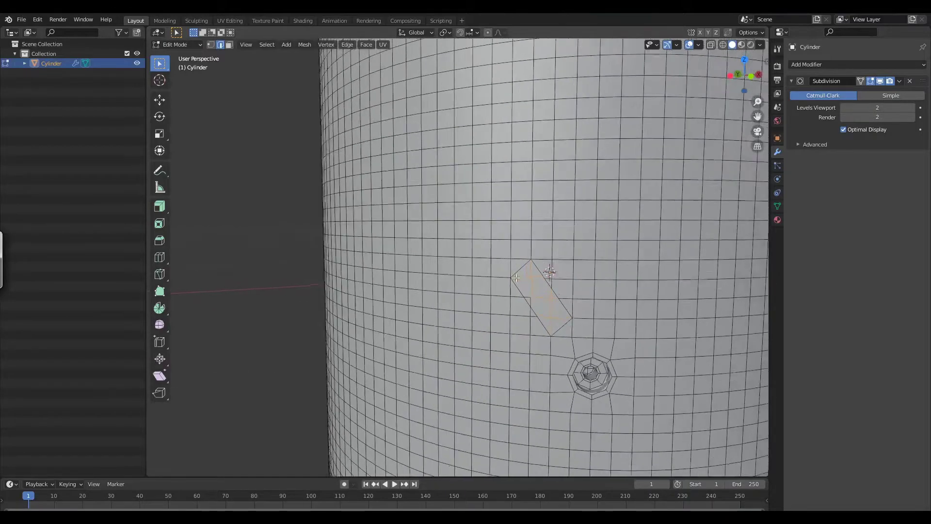
key("x")
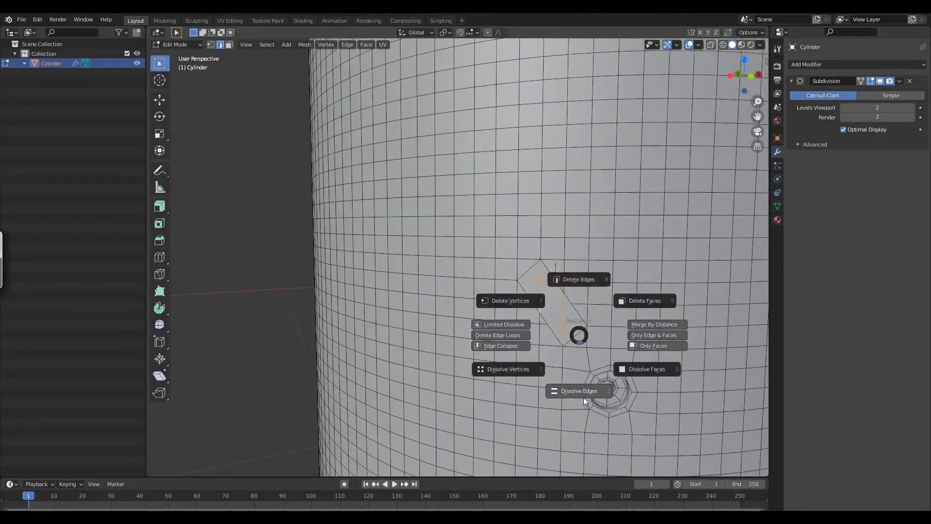
left_click(583, 394)
middle_click_drag(575, 329, 562, 295)
left_click(561, 293)
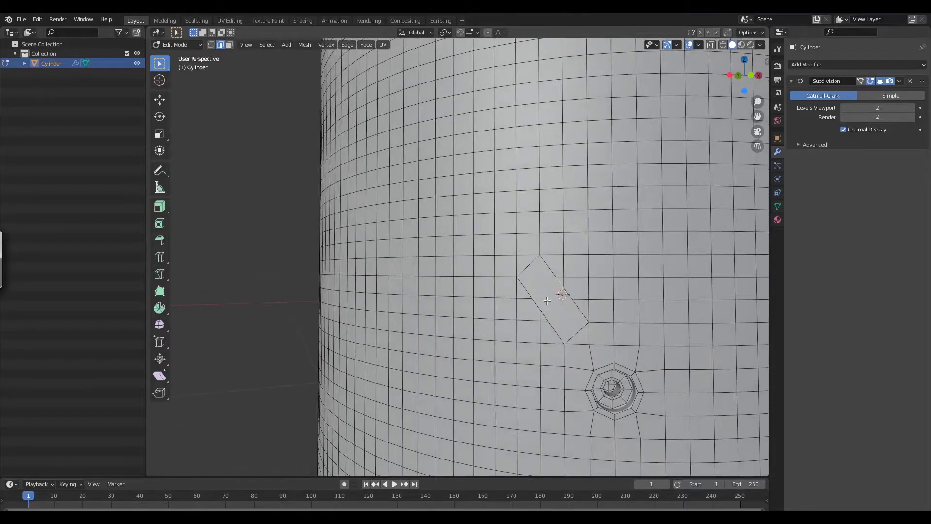
Step: Inset the merged slanted face about 0.0081 m and extrude it about 0.0215 m into the wall
key("3")
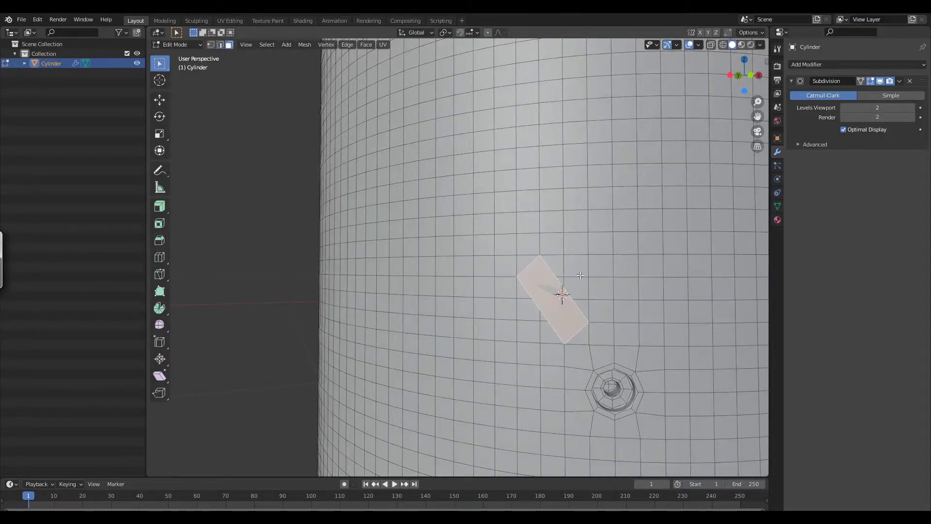
key("i")
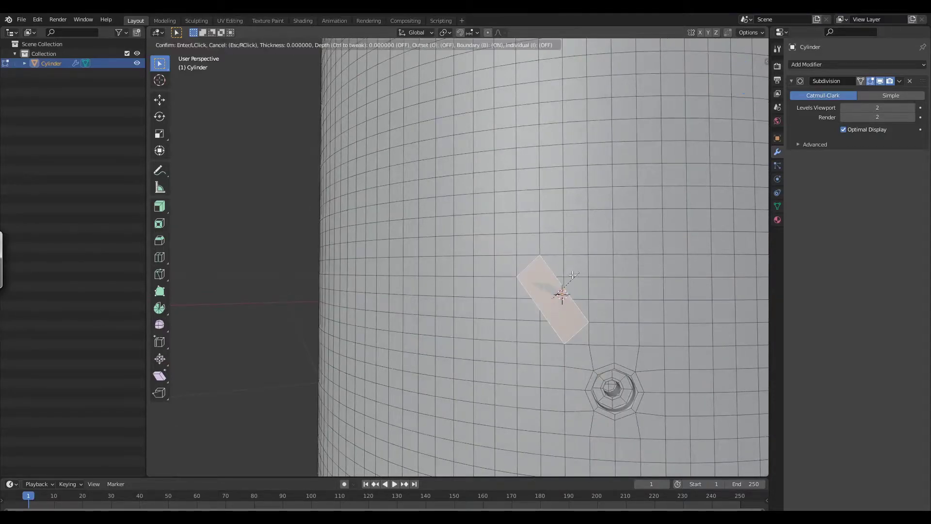
left_click(556, 291)
scroll(556, 291, "down", 3)
key("e")
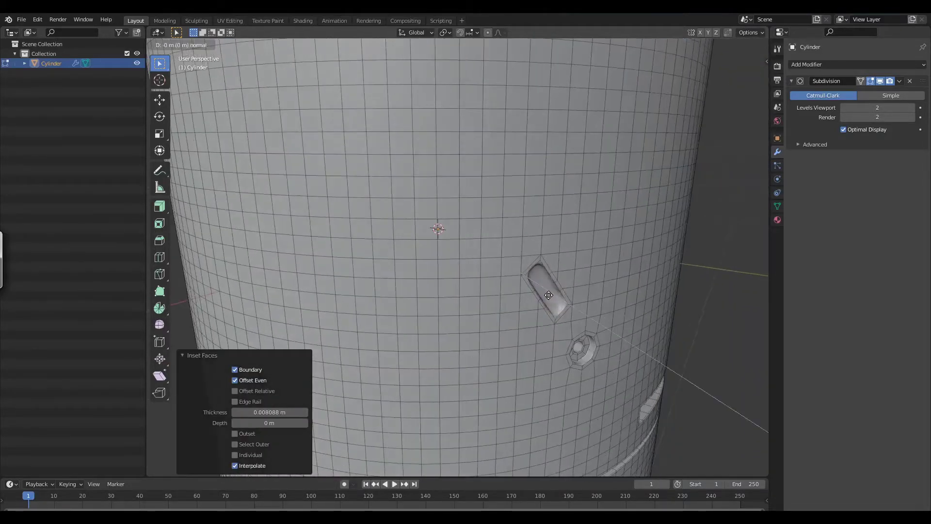
left_click(558, 291)
middle_click_drag(558, 291, 564, 287)
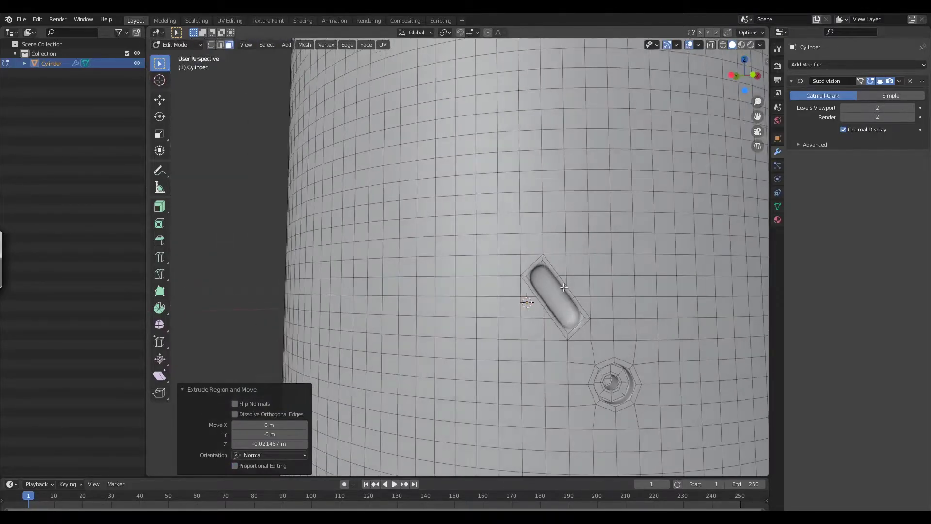
Step: Inset the floor face of the slanted cut about 0.0046 m and try scaling it down uniformly
key("i")
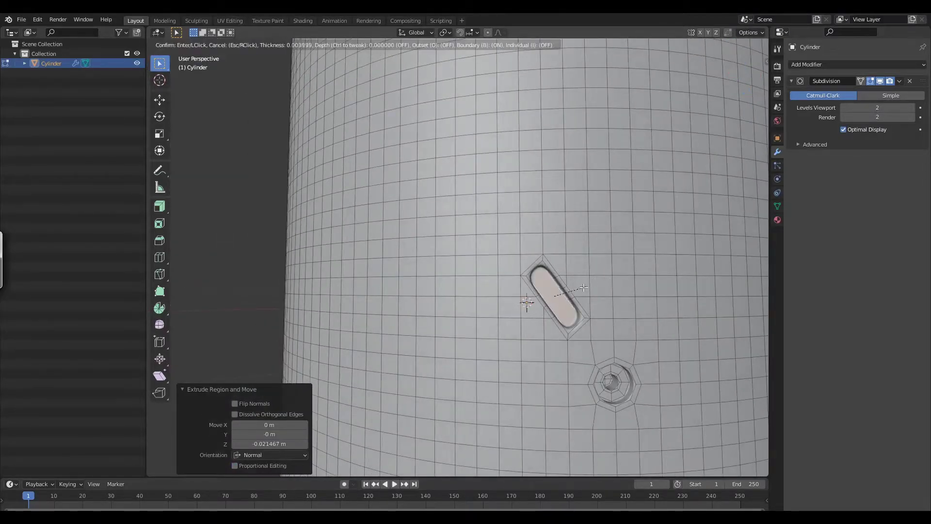
left_click(582, 289)
key("s")
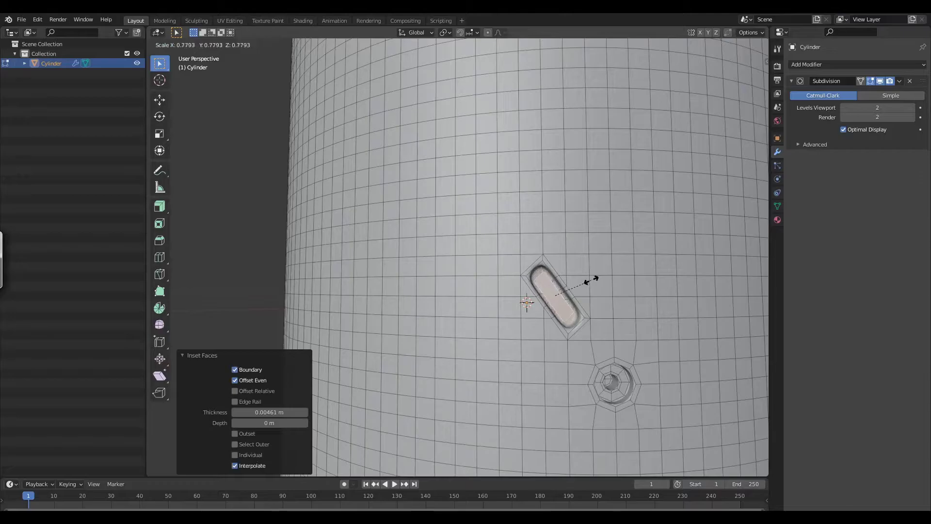
left_click(590, 282)
left_click(671, 256)
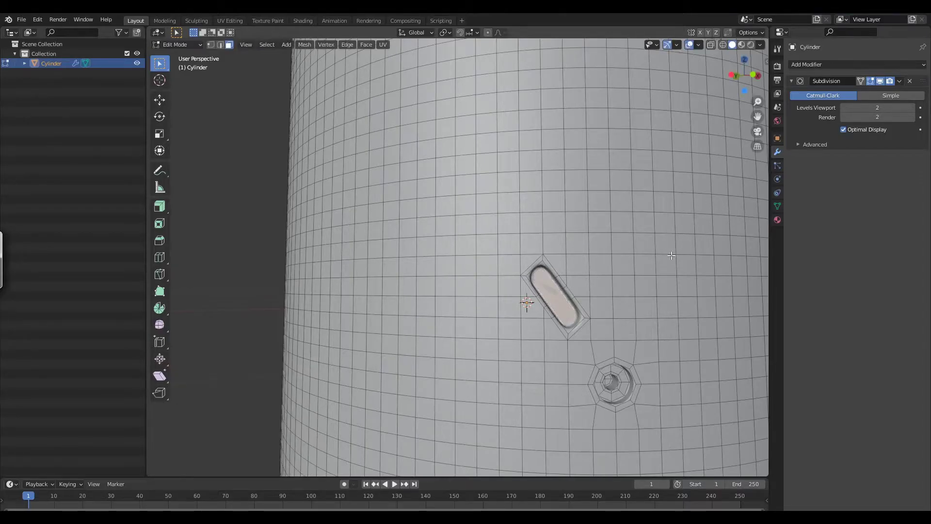
Step: Hide the Subdivision modifier in the viewport, then grow the slanted cut's floor selection and scale it to 0.775
left_click(880, 81)
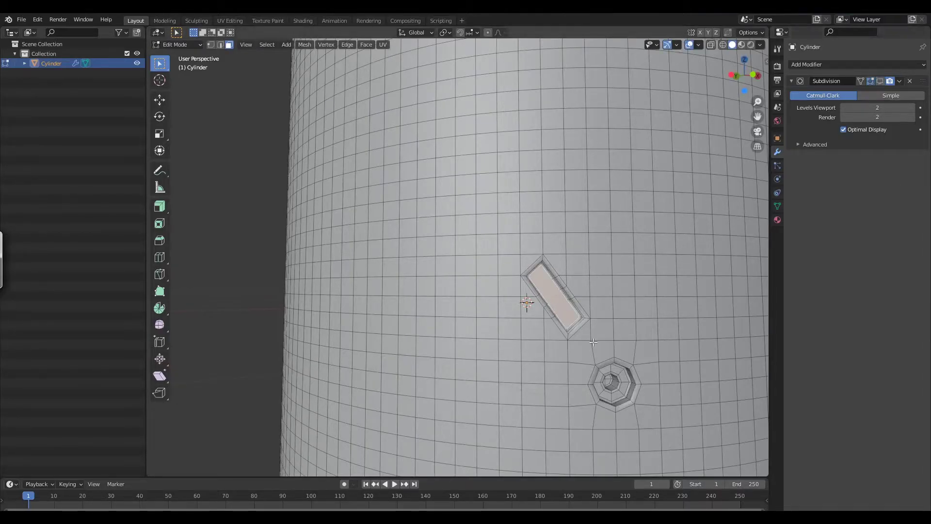
key("ctrl+KP_Add")
key("s")
left_click(589, 257)
Step: Align an orthographic view squarely onto the selected floor of the slanted cut
middle_click_drag(589, 257, 575, 304)
key("KP_1")
key("grave")
key("Escape")
key("shift+KP_7")
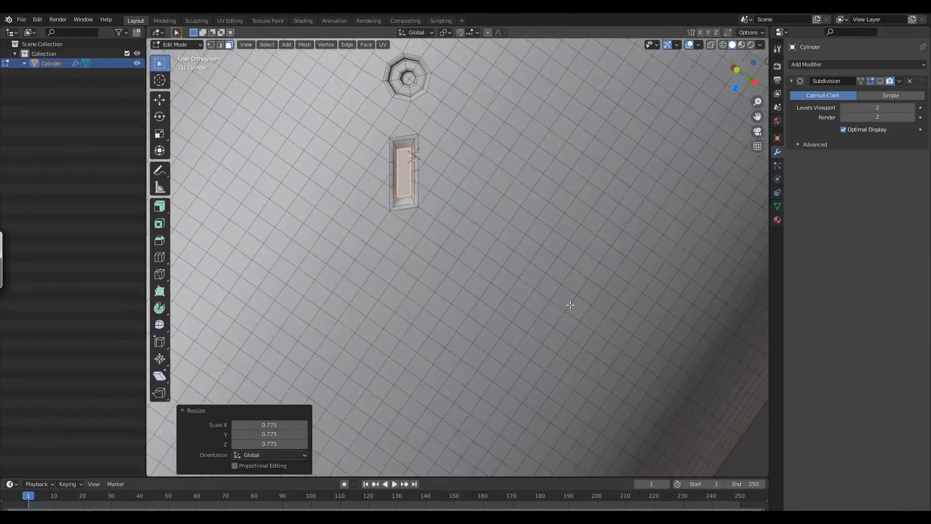
middle_click_drag(505, 245, 487, 257, "shift")
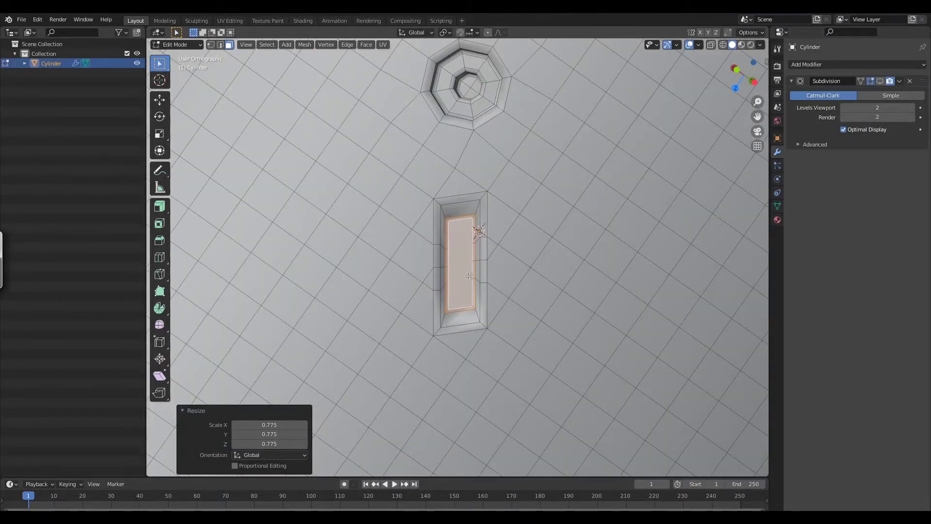
key("s")
key("x")
right_click(468, 275)
Step: Move the slanted cut's floor faces lengthwise about -0.0039 m in X, 0.0030 m in Y and 0.0078 m in Z
key("g")
key("x")
key("x")
key("z")
key("z")
key("z")
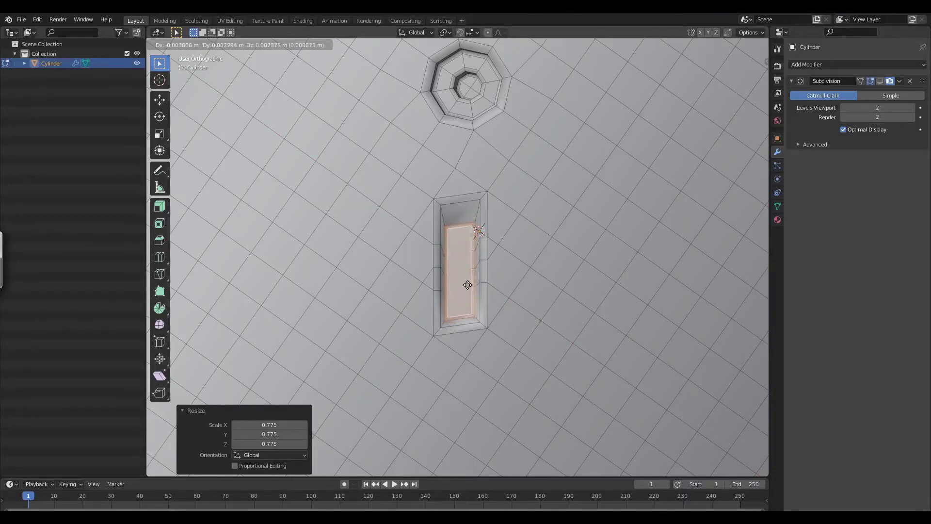
left_click(468, 285)
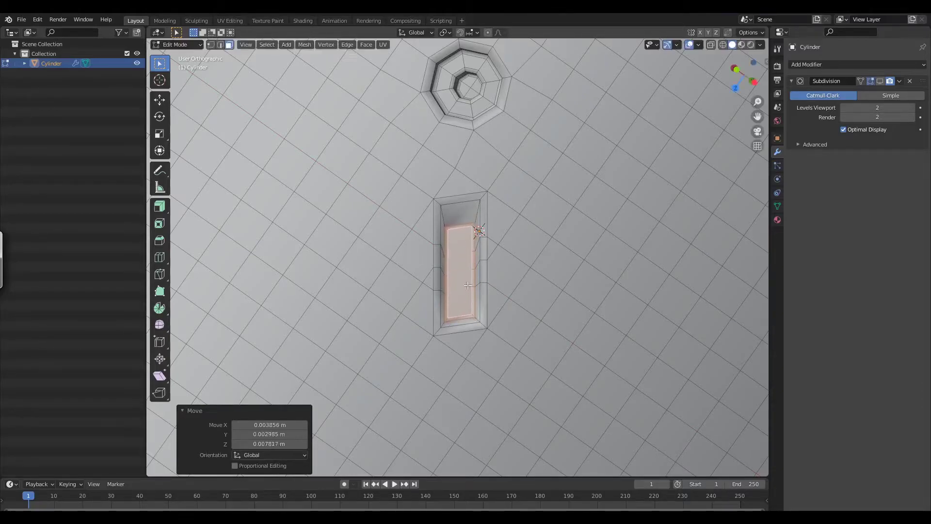
Step: Scale the slanted cut's floor to 0.618 and move it about -0.0067 m in X, 0.0052 m in Y and 0.0119 m in Z
key("s")
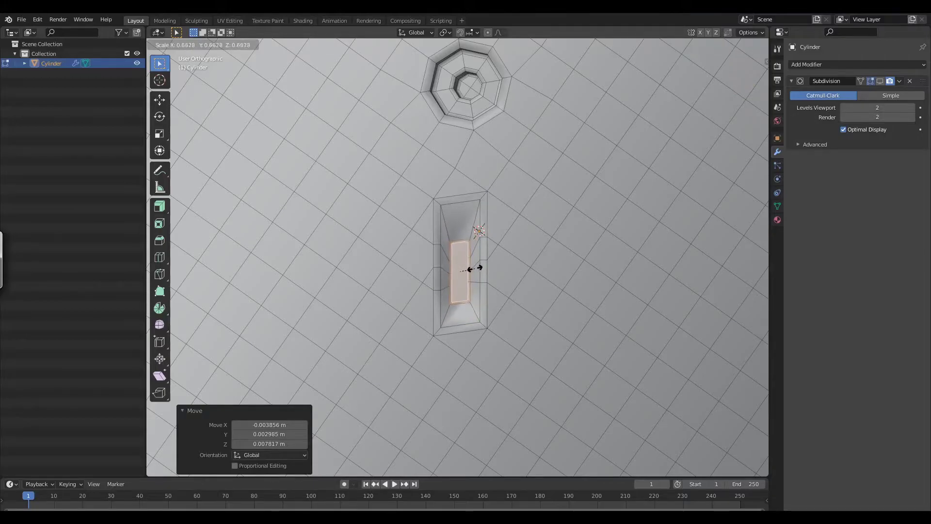
left_click(475, 270)
key("g")
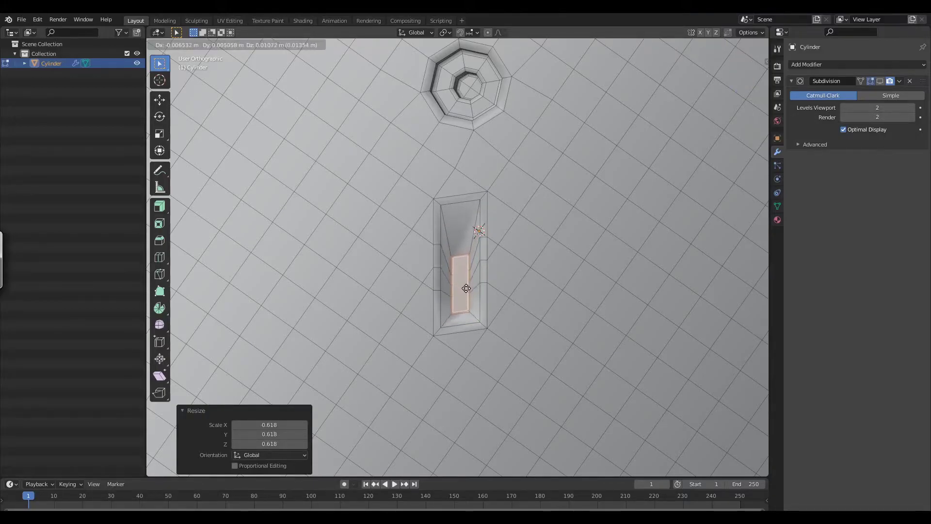
left_click(467, 289)
Step: Show the Subdivision modifier in the viewport and return to Object Mode to check the slanted cut on the whole cylinder
scroll(478, 319, "down", 5)
middle_click_drag(480, 319, 606, 165)
middle_click_drag(578, 244, 511, 239)
key("grave")
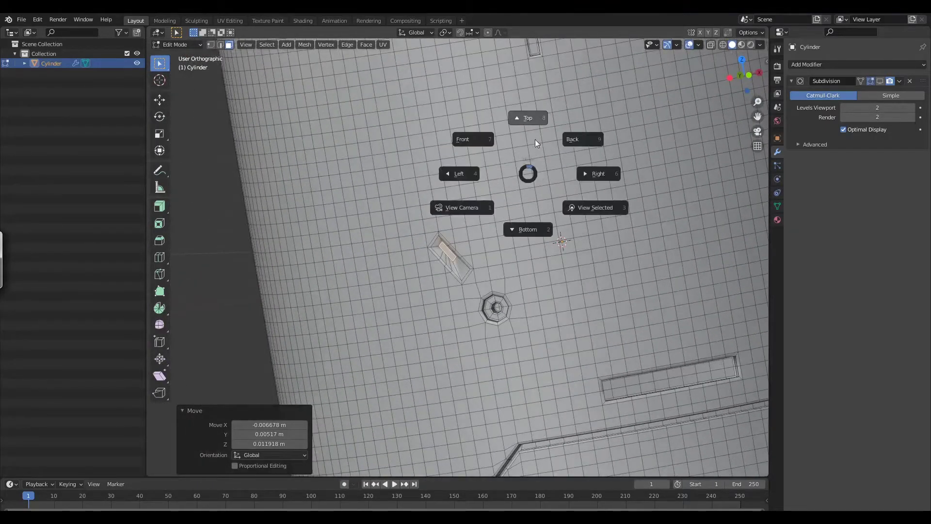
left_click(535, 139)
key("grave")
left_click(470, 209)
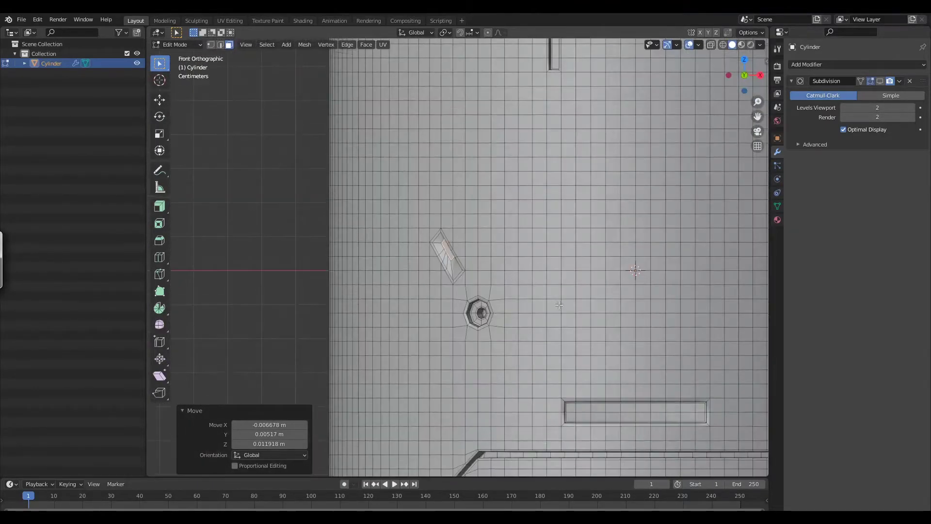
middle_click_drag(549, 246, 605, 276)
left_click(880, 81)
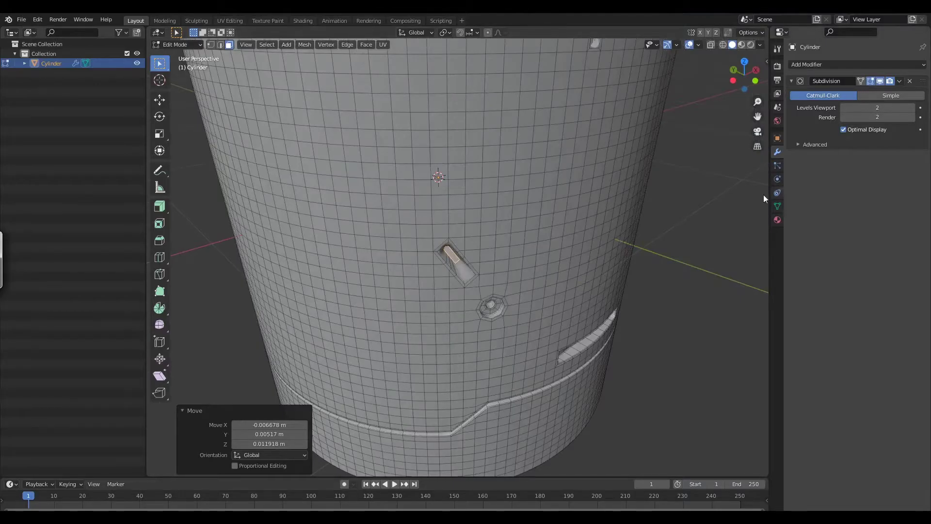
key("Tab")
scroll(570, 277, "down", 3)
middle_click_drag(569, 277, 547, 320)
scroll(562, 302, "up", 2)
scroll(584, 284, "down", 2)
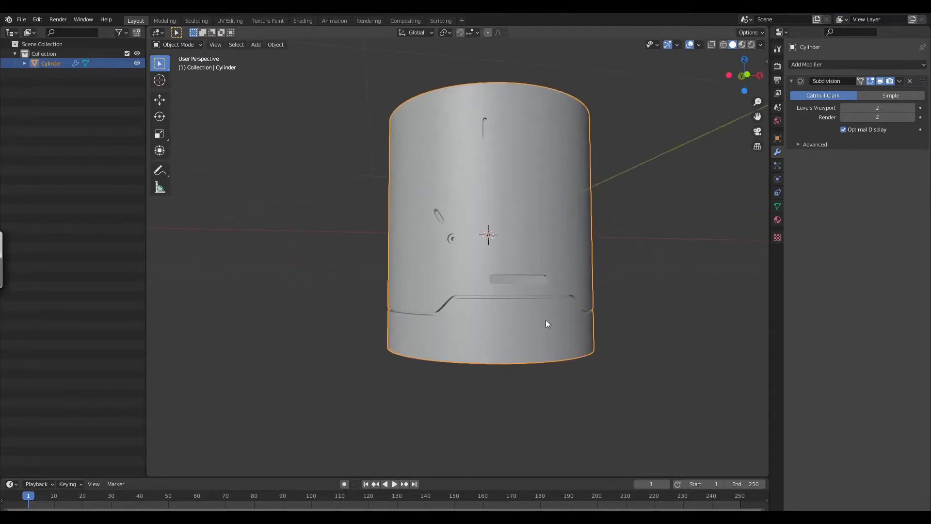
Step: In Edit Mode, cut two diagonal edges across the blank side of the cylinder to form a panel's upper and lower chamfered corners
key("Tab")
key("grave")
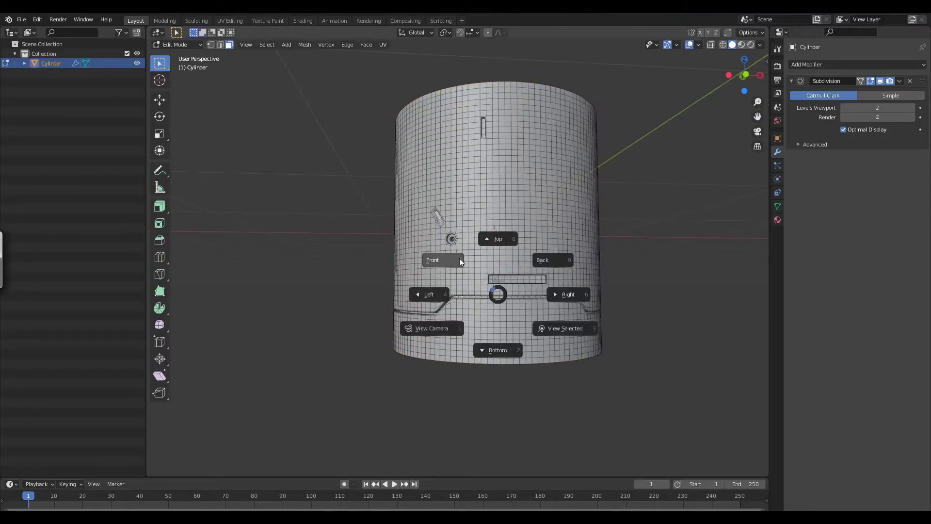
left_click(459, 258)
scroll(494, 313, "up", 3)
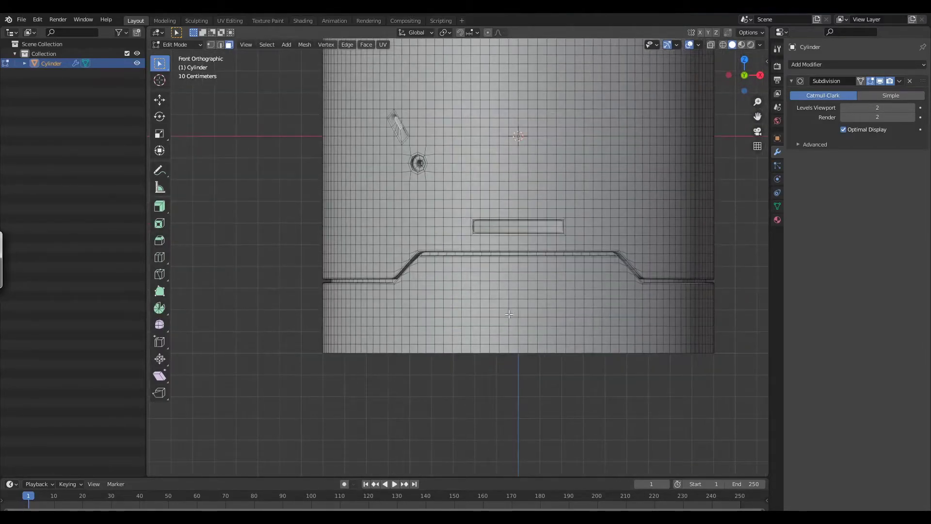
left_click(496, 309)
middle_click_drag(525, 354, 512, 274)
scroll(508, 317, "up", 1)
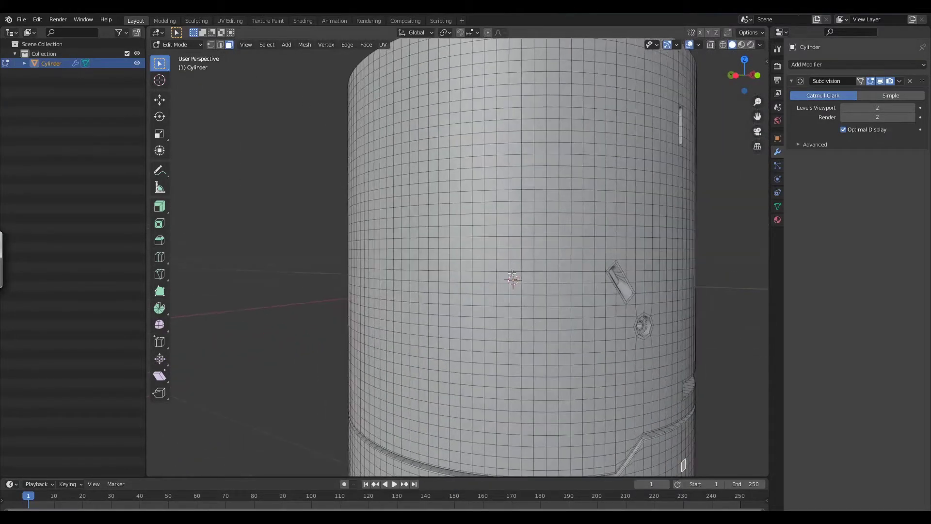
left_click(496, 201)
left_click(521, 225)
key("e")
left_click(521, 294)
left_click(496, 316)
Step: Select all faces inside the panel outline, including the partial faces bounded by the two diagonal corner edges
left_click(503, 230)
left_click_drag(507, 286, 491, 302, "shift")
key("ctrl+z")
middle_click_drag(487, 269, 510, 247)
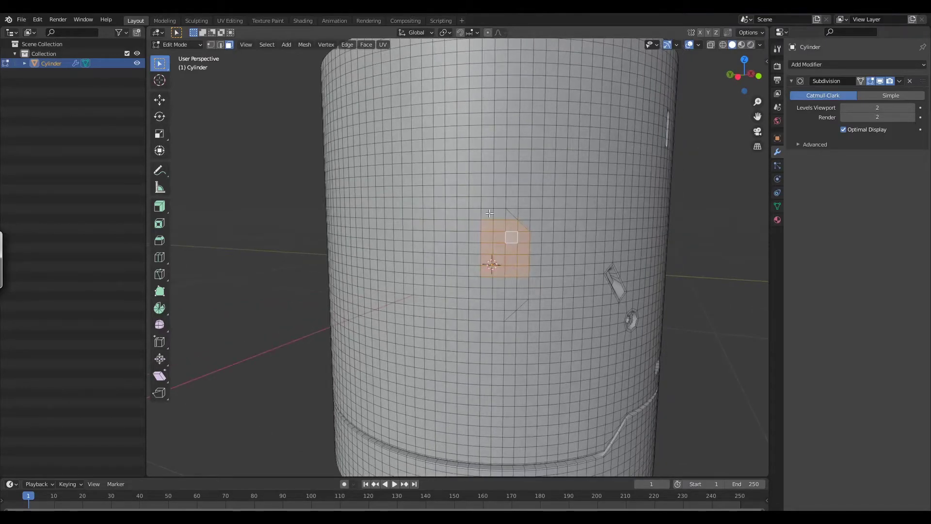
left_click_drag(498, 311, 498, 311, "shift")
middle_click_drag(497, 312, 502, 276)
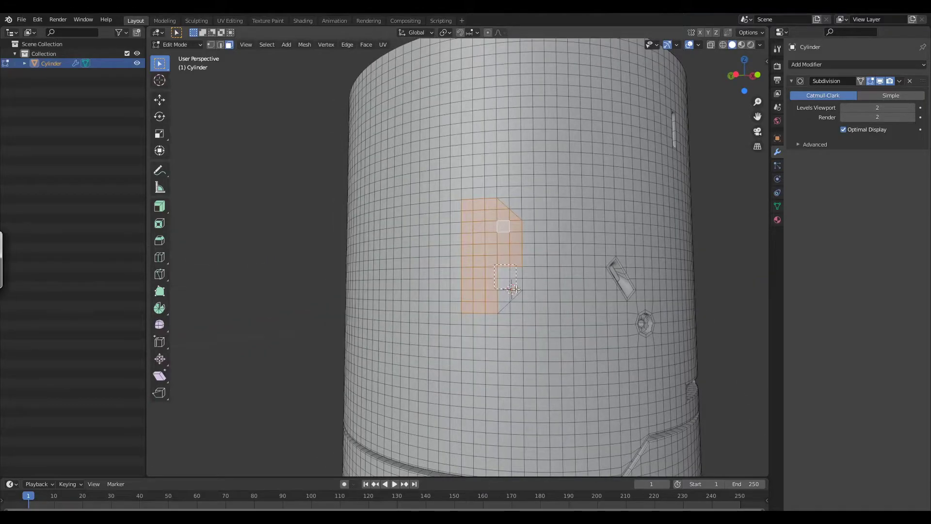
scroll(534, 301, "up", 2)
left_click(529, 305, "shift")
scroll(530, 305, "down", 3)
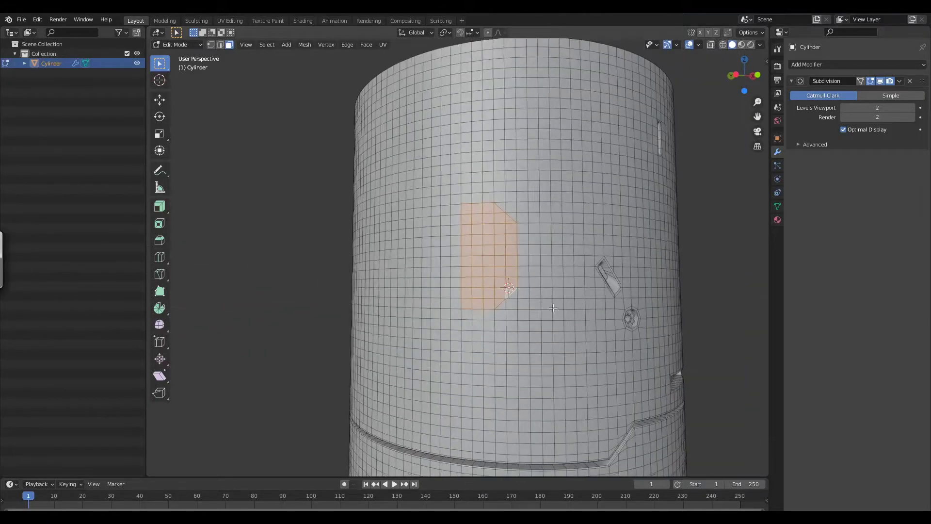
middle_click_drag(434, 212, 452, 234)
left_click_drag(490, 300, 484, 305, "shift")
Step: Inset the selected panel faces with a thickness of 0.01122 m
middle_click_drag(506, 282, 492, 263)
scroll(490, 272, "up", 2)
key("i")
left_click(547, 244)
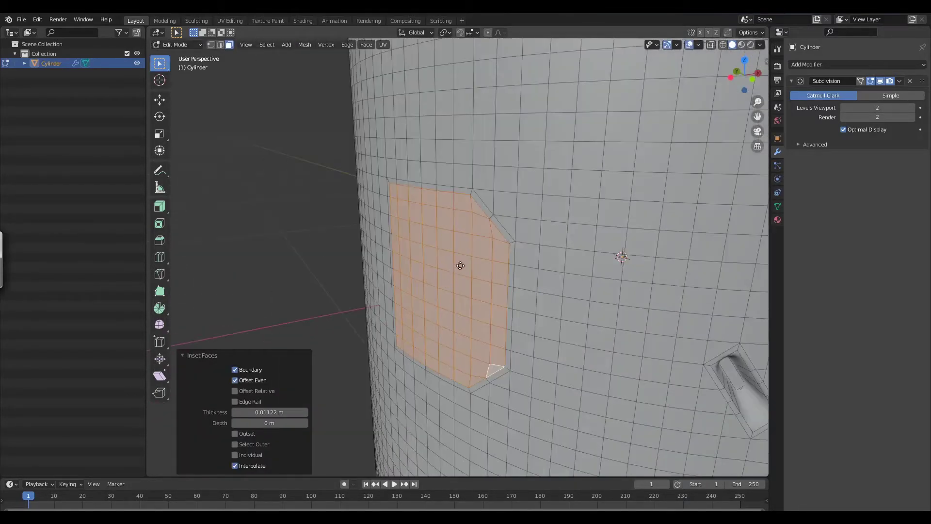
Step: Extrude the panel faces about 0.062 m inward and flatten them with LoopTools using a best-fit plane
left_click(470, 264)
right_click(475, 263)
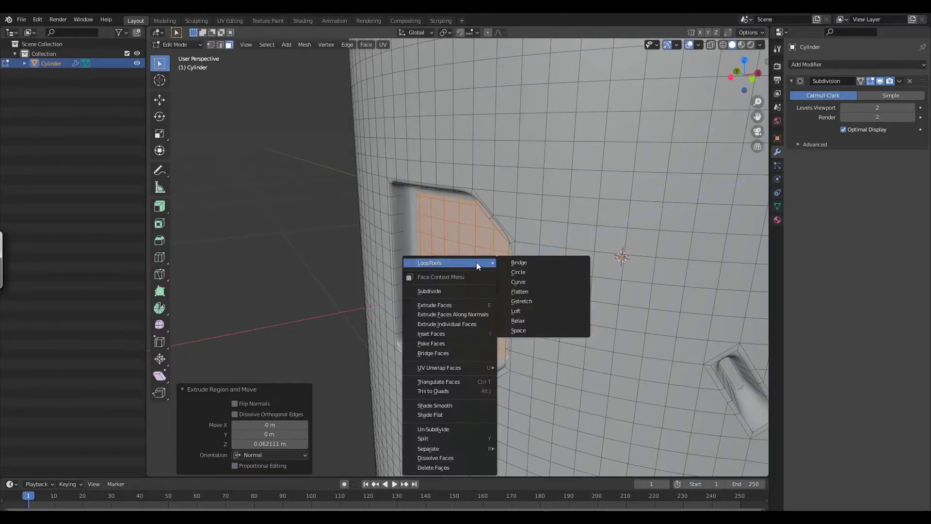
left_click(523, 291)
Step: Hide the Subdivision modifier in the viewport and inset the recess's flattened floor about 0.005 m
middle_click_drag(569, 363, 572, 294)
scroll(592, 305, "up", 4)
middle_click_drag(605, 231, 573, 214)
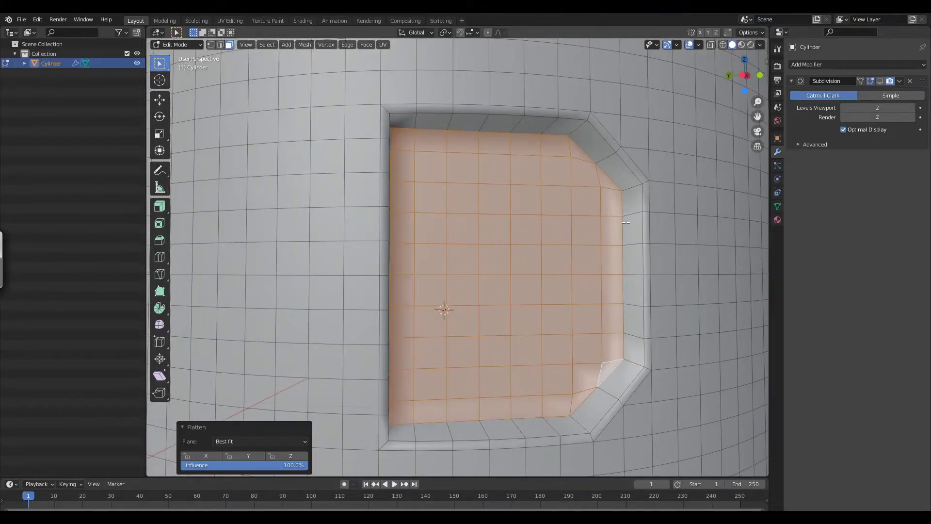
key("i")
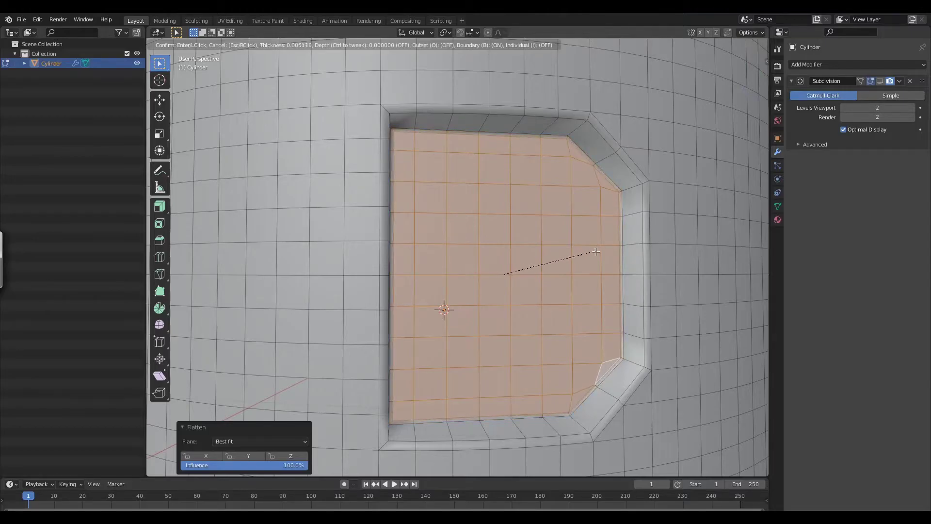
left_click(595, 254)
middle_click_drag(595, 253, 642, 249)
Step: Select the loop of side wall faces around the recessed panel and inset it about 0.005 m
left_click(620, 198)
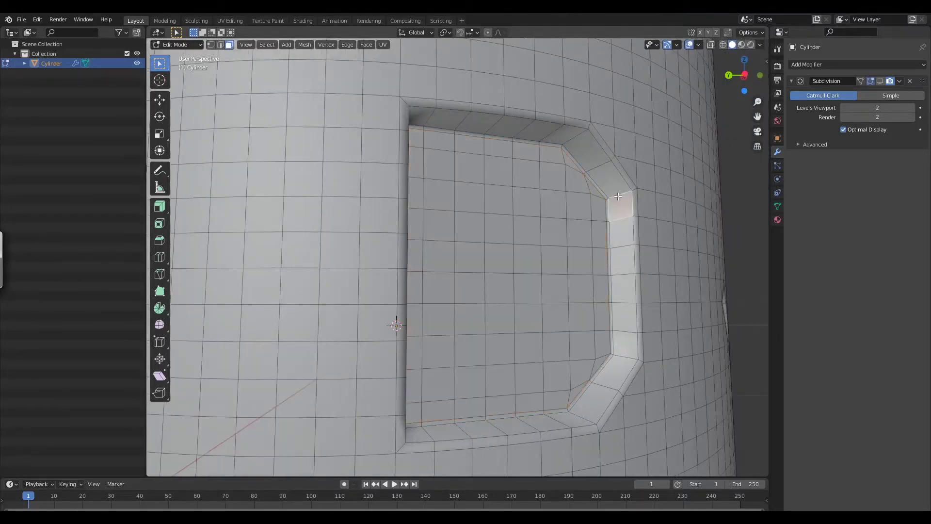
left_click(617, 195, "alt")
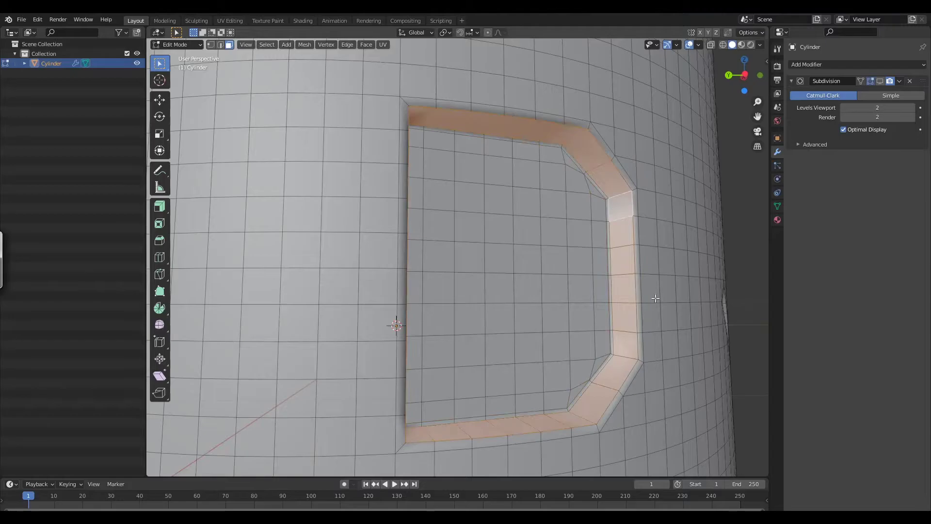
key("i")
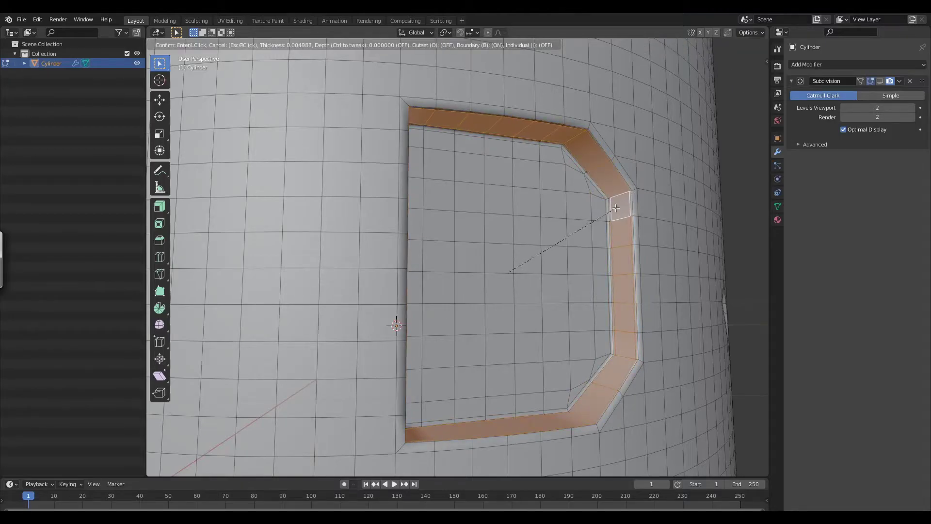
left_click(610, 212)
Step: Return to Object Mode and show the Subdivision modifier in the viewport
key("Tab")
mouse_move(632, 214)
middle_mouse_down()
mouse_move(598, 238)
mouse_move(638, 225)
middle_mouse_up()
left_click(880, 80)
scroll(644, 265, "down", 5)
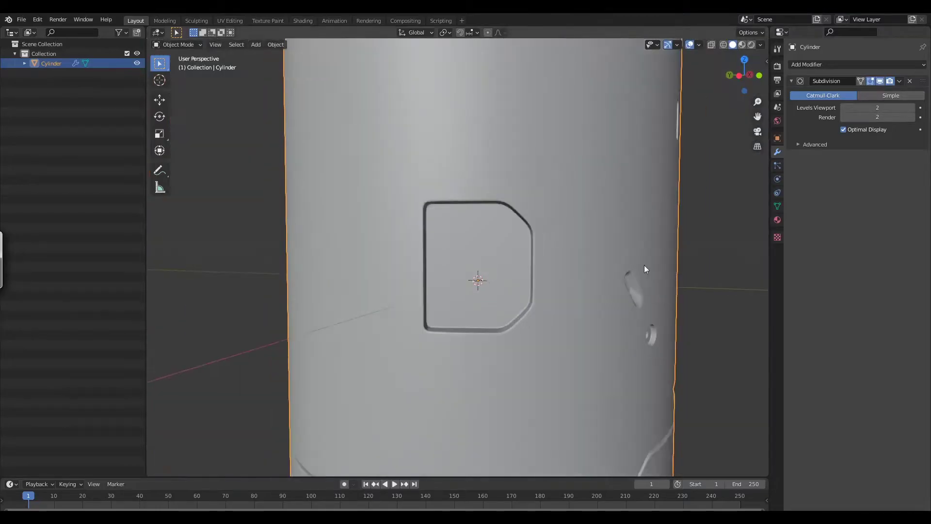
middle_click_drag(585, 270, 554, 243)
Step: Inspect the recessed panel's mesh and smoothed edges close up and on the whole cylinder
key("Tab")
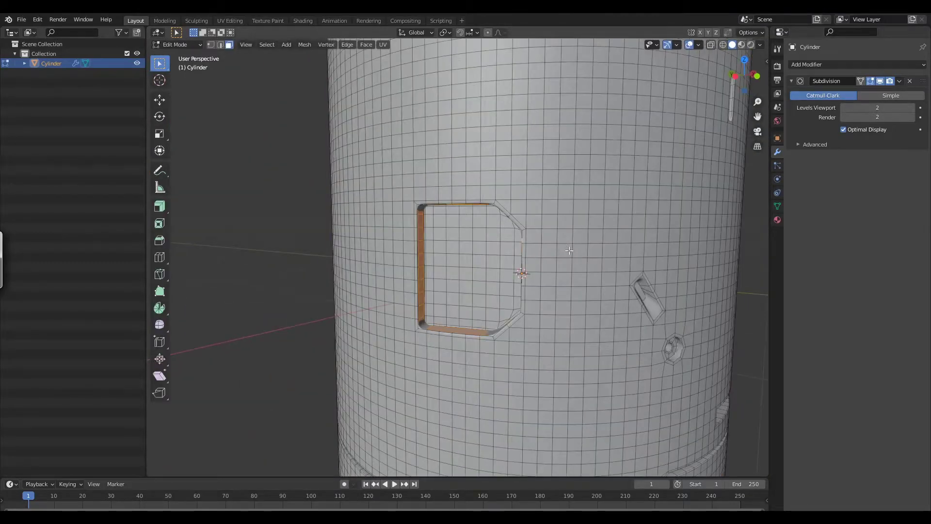
key("Tab")
mouse_move(681, 182)
middle_mouse_down()
mouse_move(617, 211)
mouse_move(595, 261)
mouse_move(555, 242)
mouse_move(529, 248)
middle_mouse_up()
scroll(563, 329, "down", 3)
middle_click_drag(559, 294, 618, 280)
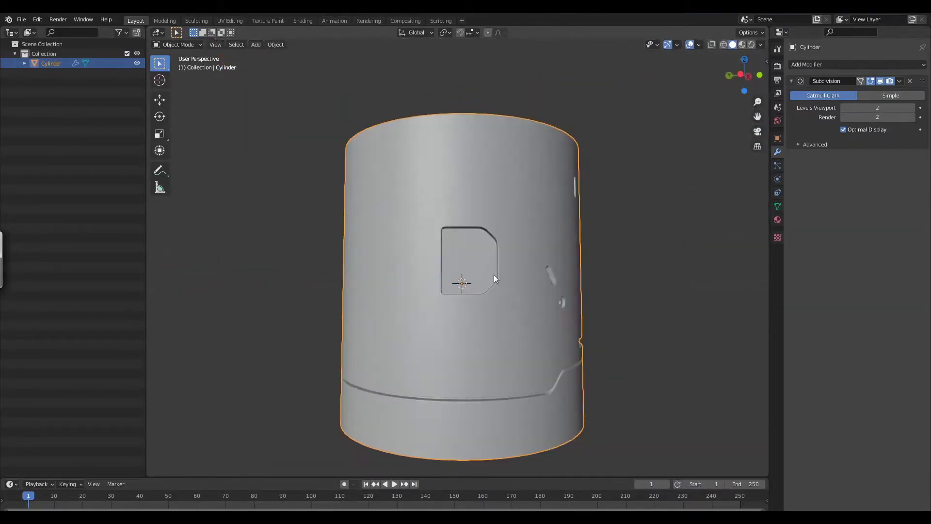
middle_click_drag(446, 290, 426, 302)
scroll(426, 291, "up", 2)
mouse_move(427, 256)
middle_mouse_down()
mouse_move(417, 265)
mouse_move(458, 299)
mouse_move(432, 271)
middle_mouse_up()
Step: Enter Edit Mode and set the Subdivision modifier's type to Simple
key("Tab")
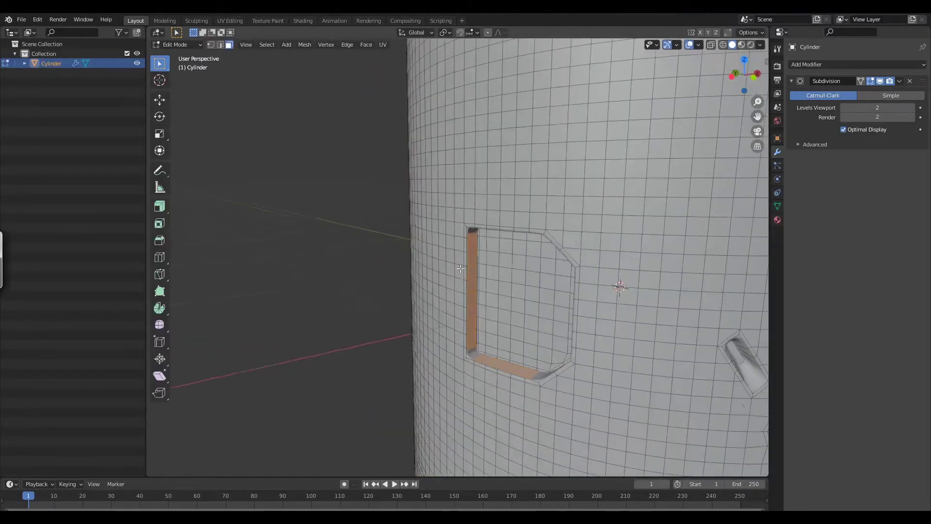
scroll(536, 250, "down", 3)
middle_click_drag(535, 249, 580, 227)
left_click(891, 95)
Step: Select two separate pairs of faces beside the recessed panel's long straight edge, one near its upper end and one near its lower end
scroll(502, 249, "up", 3)
left_click(510, 182)
left_click(528, 193, "ctrl")
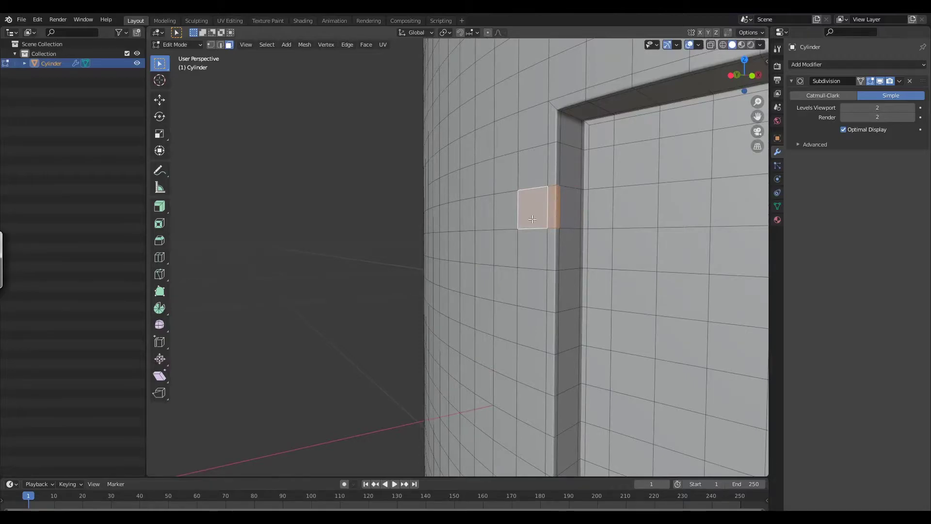
scroll(534, 215, "down", 4)
mouse_move(529, 262)
middle_mouse_down()
mouse_move(581, 275)
mouse_move(514, 267)
middle_mouse_up()
scroll(580, 275, "up", 3)
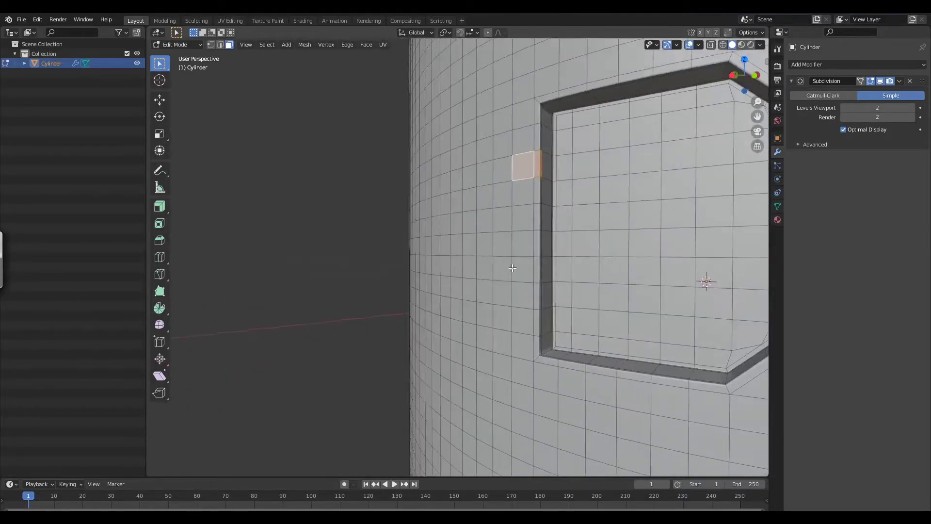
left_click_drag(540, 302, 540, 303, "shift")
middle_click_drag(549, 313, 506, 304)
scroll(569, 310, "down", 3)
Step: Try to extrude the two selected face pairs outward by 0.028769 m and check them in front view
key("e")
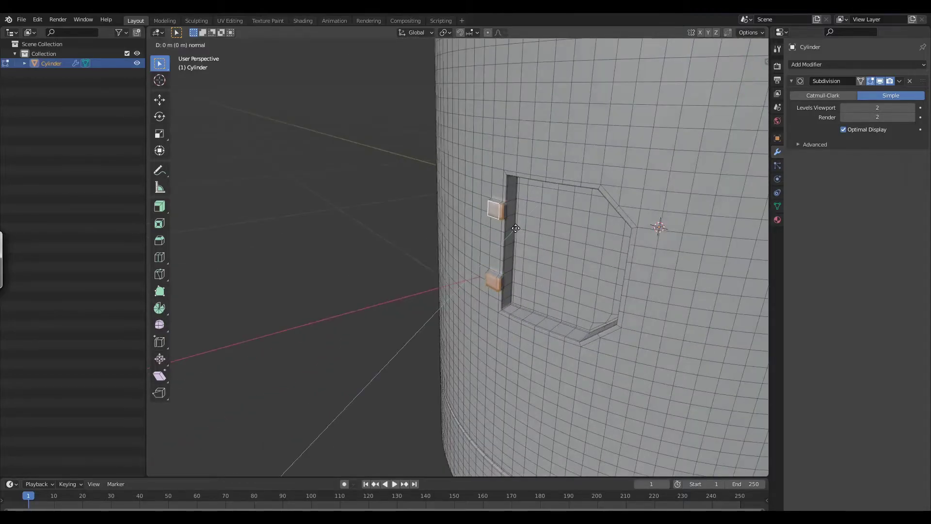
left_click(533, 263)
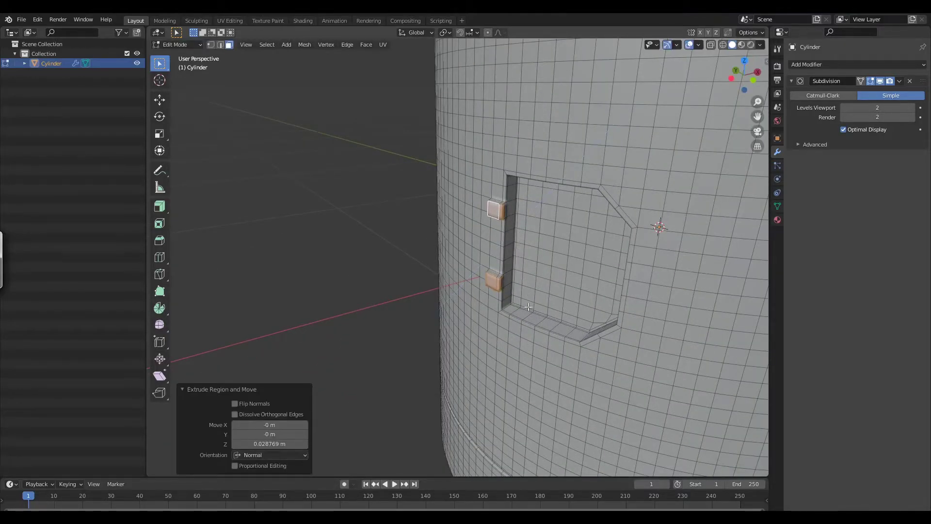
scroll(527, 294, "down", 3)
middle_click_drag(526, 294, 470, 288)
key("KP_1")
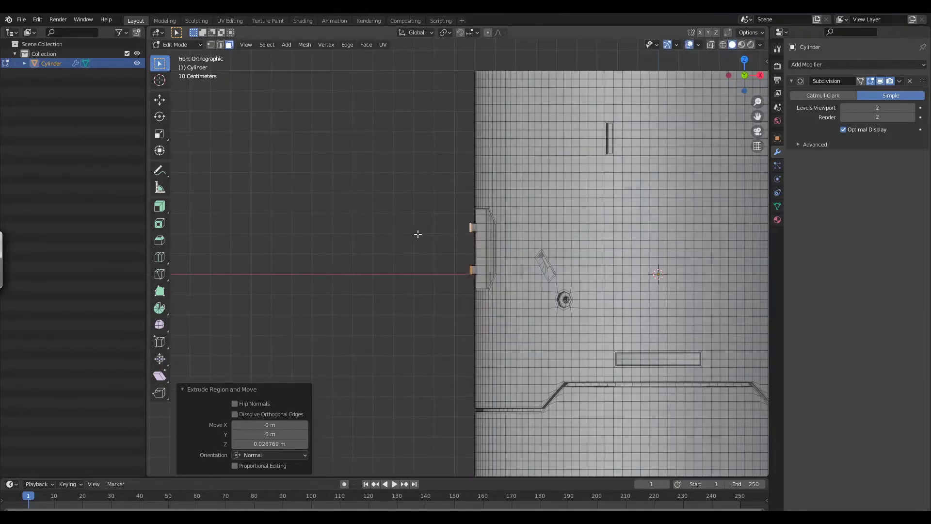
scroll(482, 308, "up", 5)
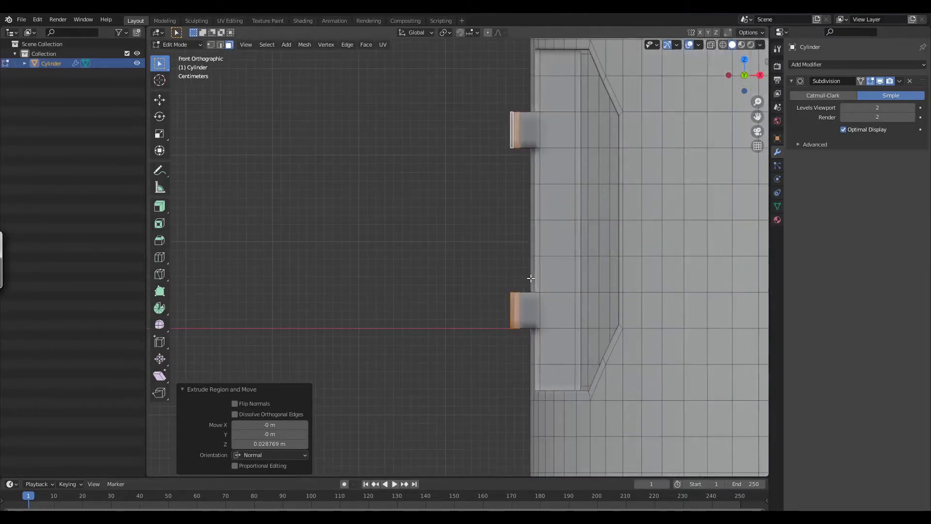
middle_click_drag(524, 252, 517, 289, "shift")
key("ctrl+z")
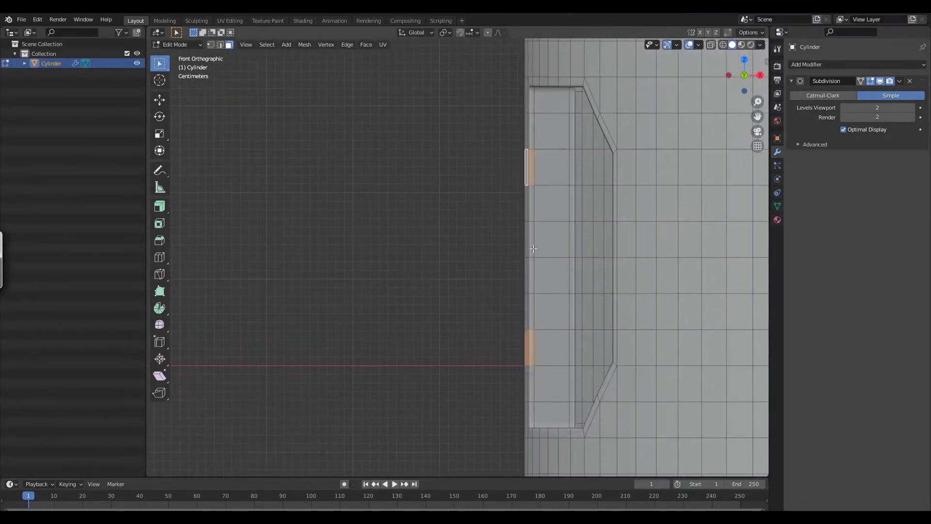
Step: Extrude the two selected face pairs outward by 0.020347 m as hinge blocks and return to Object Mode
key("e")
left_click(509, 230)
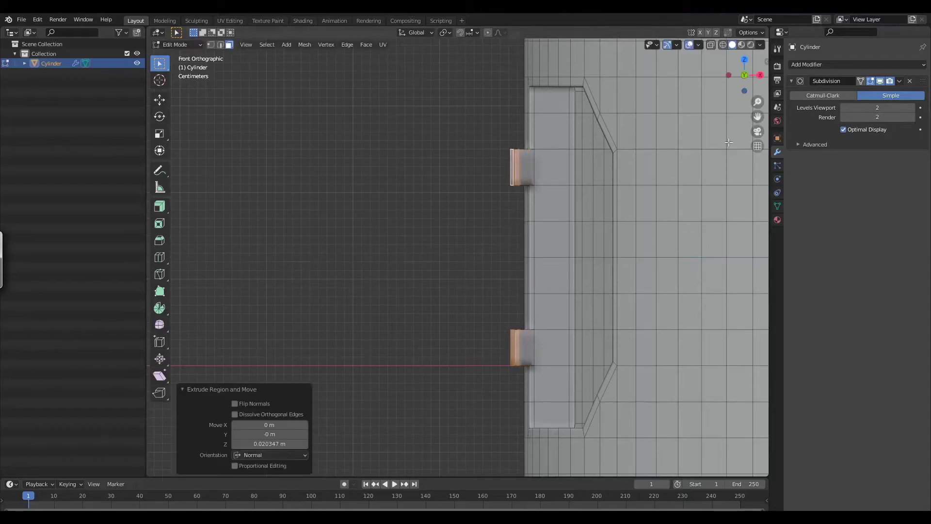
middle_click_drag(544, 238, 646, 248)
key("Tab")
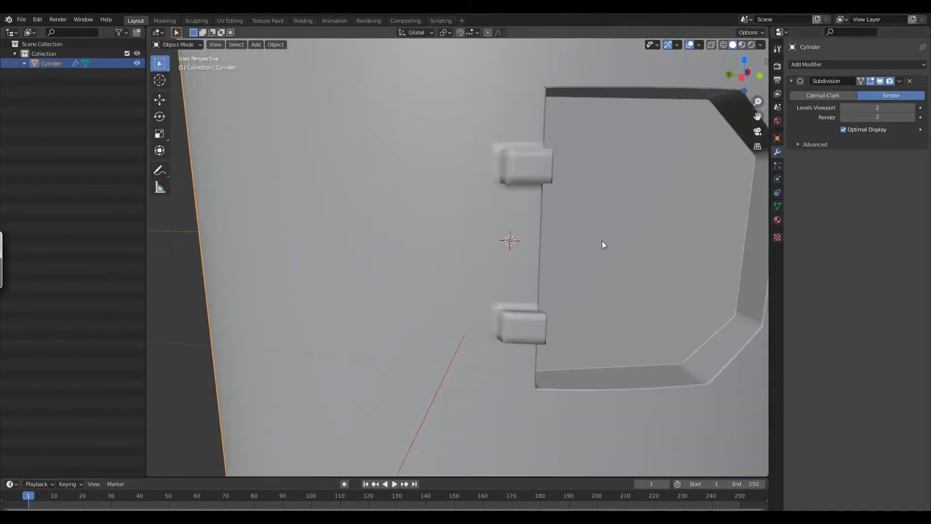
Step: Check the hinge blocks with the subdivision display toggled and set the Subdivision type back to Catmull-Clark
left_click(880, 82)
left_click(882, 82)
scroll(622, 216, "down", 2)
middle_click_drag(545, 275, 522, 272)
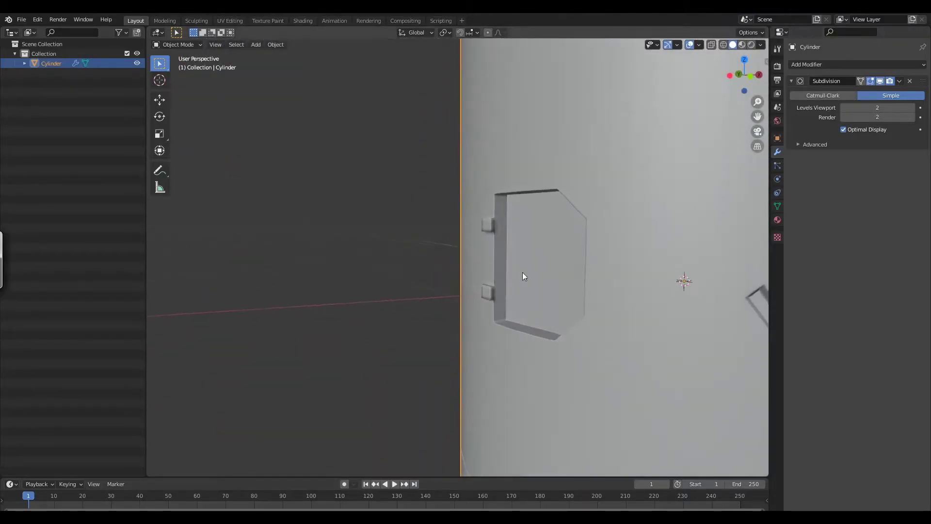
right_click(626, 234)
left_click(625, 234)
middle_click_drag(588, 246, 569, 231)
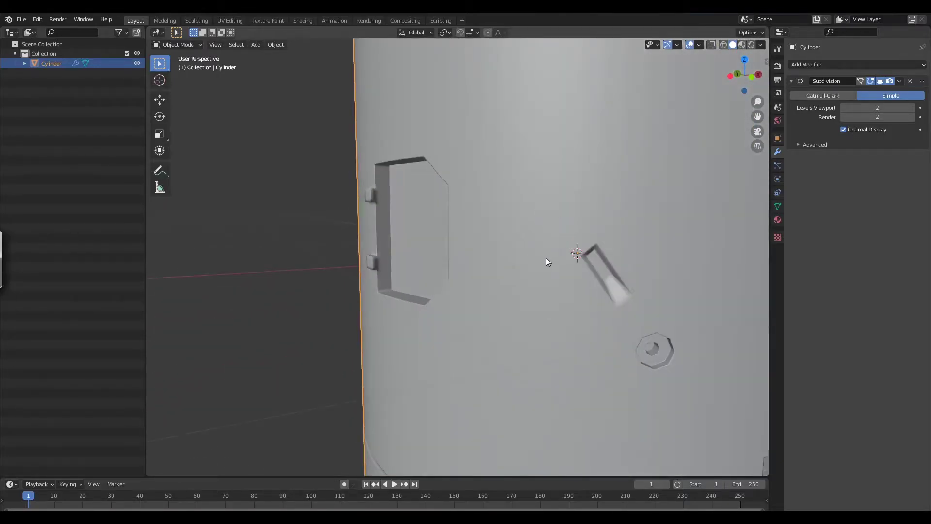
left_click(827, 94)
mouse_move(622, 293)
middle_mouse_down()
mouse_move(624, 269)
mouse_move(627, 286)
middle_mouse_up()
middle_click_drag(546, 319, 617, 271)
Step: Add one nearly centred loop cut around each of the two hinge blocks and check them in Object Mode
key("Tab")
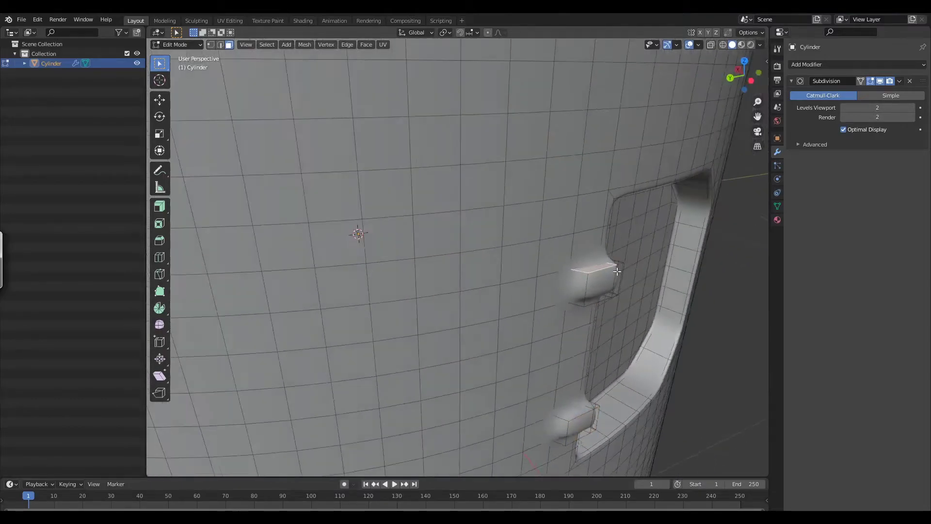
key("g")
key("g")
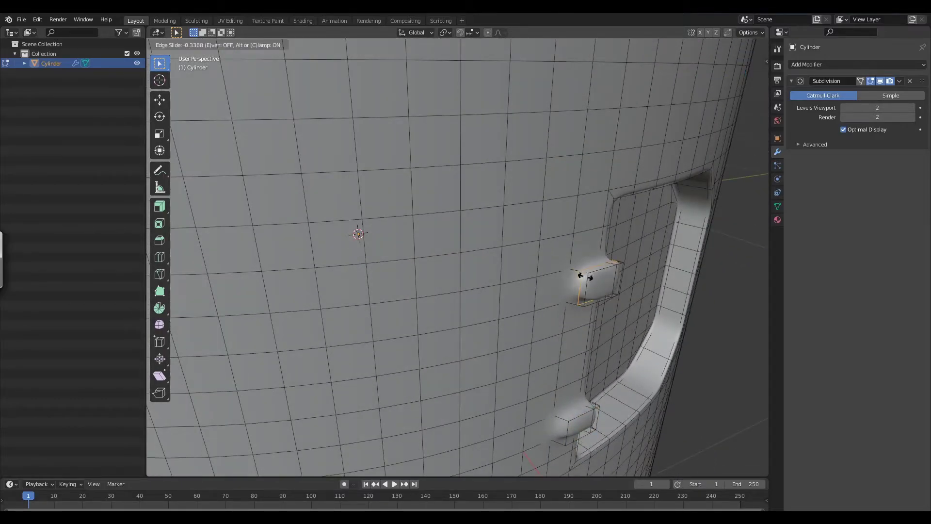
left_click(593, 286)
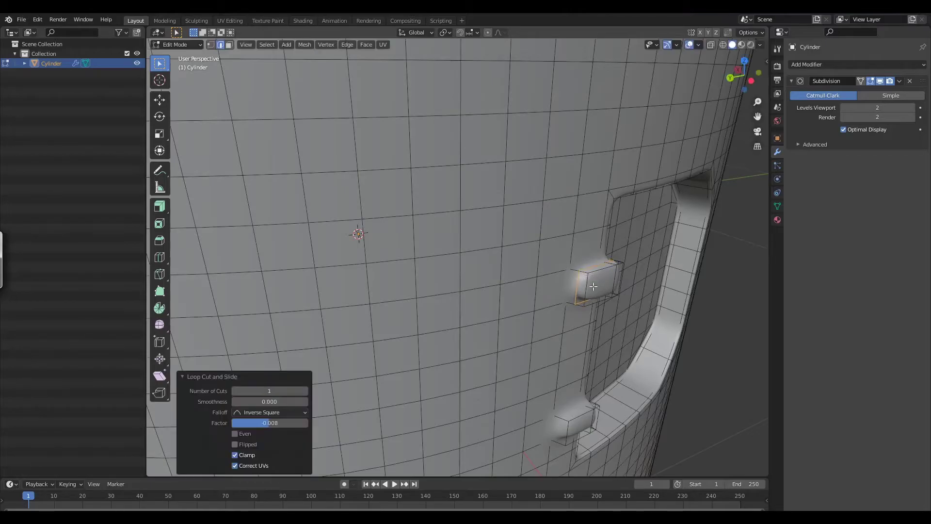
middle_click_drag(596, 282, 614, 243)
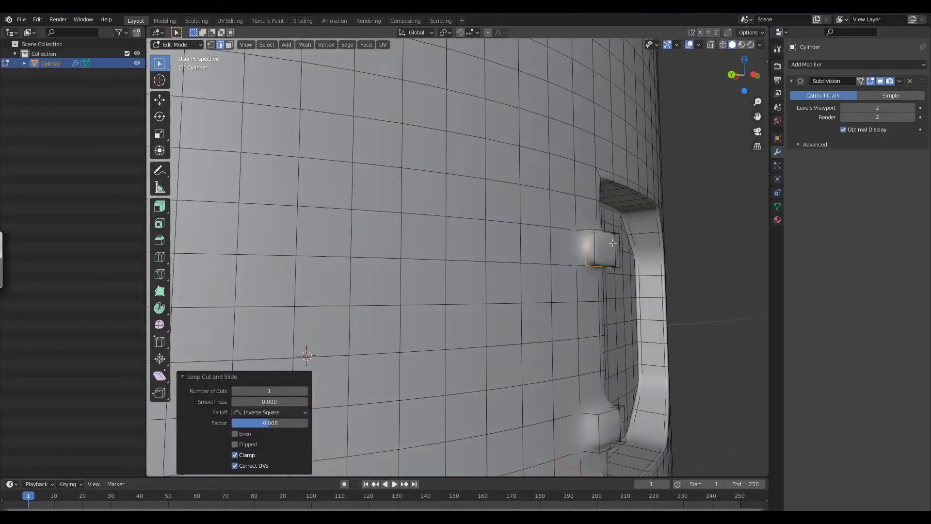
left_click(593, 414)
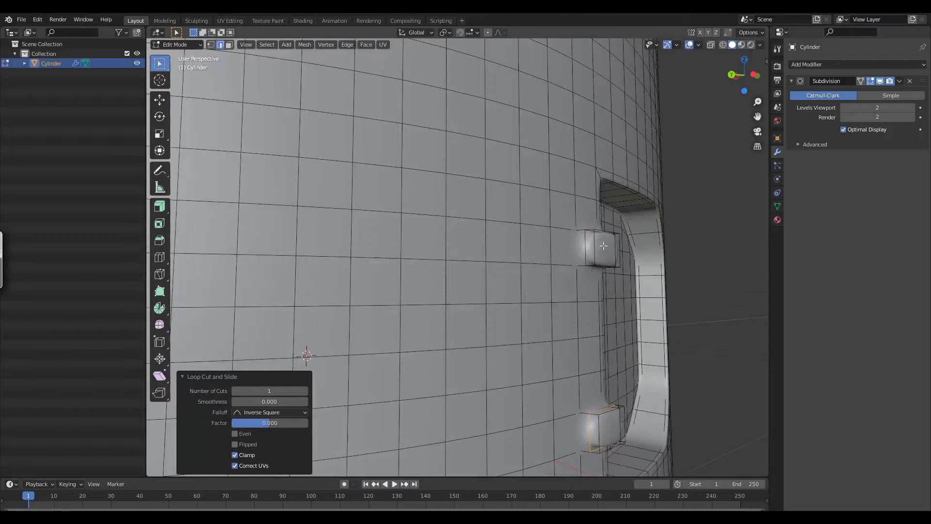
middle_click_drag(615, 288, 567, 395)
key("ctrl+r")
key("Tab")
middle_click_drag(570, 339, 575, 412, "ctrl")
middle_click_drag(569, 322, 592, 326)
mouse_move(591, 326)
middle_mouse_down("ctrl")
mouse_move(591, 391)
mouse_move(554, 310)
mouse_move(582, 370)
mouse_move(591, 329)
mouse_move(651, 325)
mouse_move(537, 356)
mouse_move(537, 320)
mouse_move(523, 341)
mouse_move(520, 326)
mouse_move(545, 331)
mouse_move(568, 301)
mouse_move(550, 307)
mouse_move(579, 324)
middle_mouse_up("ctrl")
Step: In Edit Mode, switch to vertex selection and select a single vertex on the blank area between the panel and the stepped groove
key("Tab")
scroll(568, 302, "up", 2)
key("1")
left_click(538, 316)
key("ctrl+shift+b")
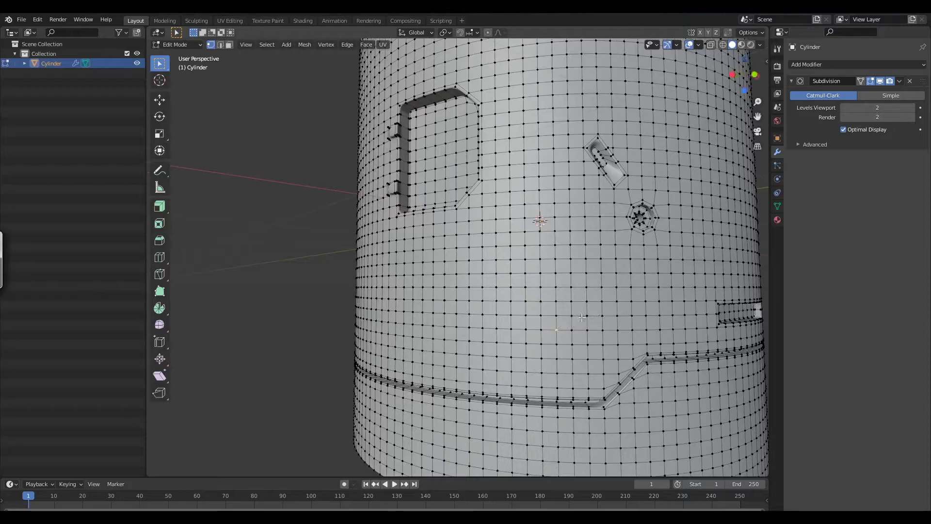
key("s")
right_click(578, 316)
middle_click_drag(578, 316, 605, 336)
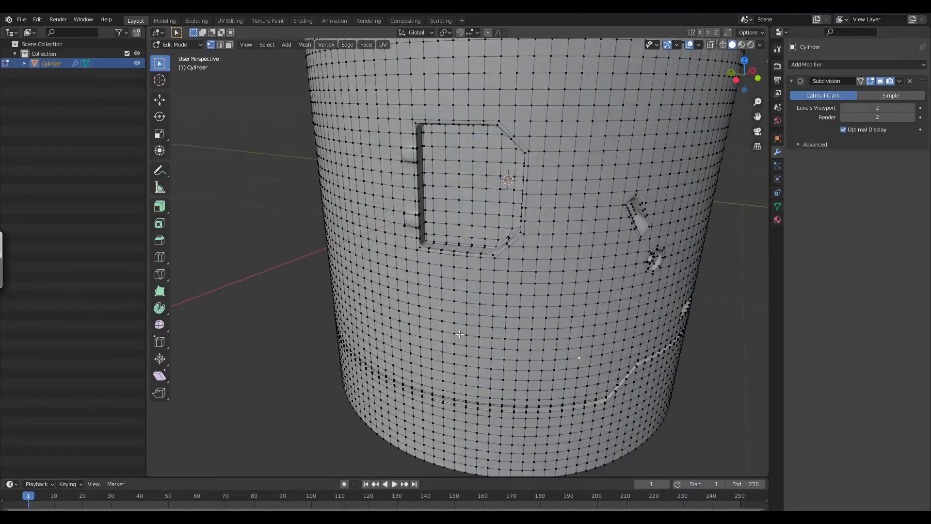
Step: Try a vertex bevel of 0.0166 m on the selected vertices and undo it
middle_click_drag(533, 385, 663, 238)
key("ctrl+shift+b")
left_click(641, 257)
scroll(629, 244, "down", 3)
scroll(674, 231, "up", 6)
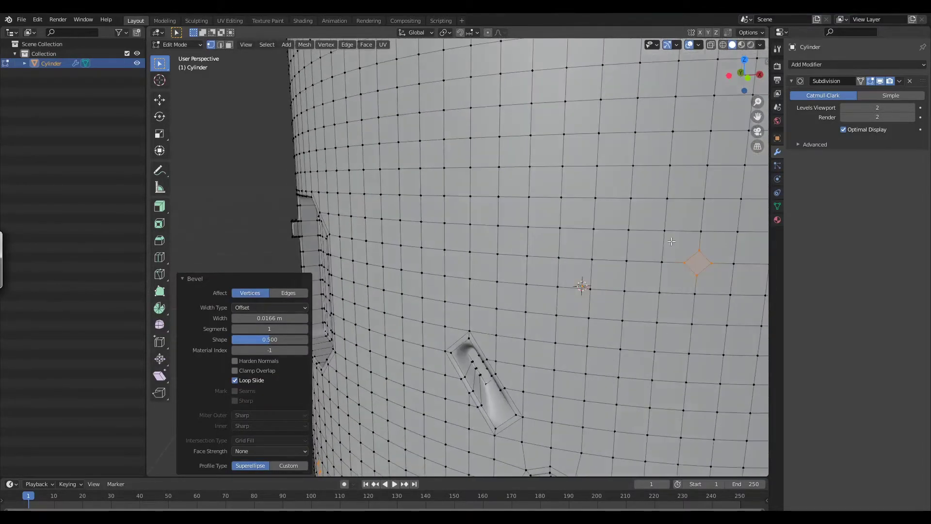
key("ctrl+z")
Step: Bevel the selected vertices into diamond faces with a width of 0.0287 m and inset those faces by 0.003989 m
middle_click_drag(696, 281, 644, 241)
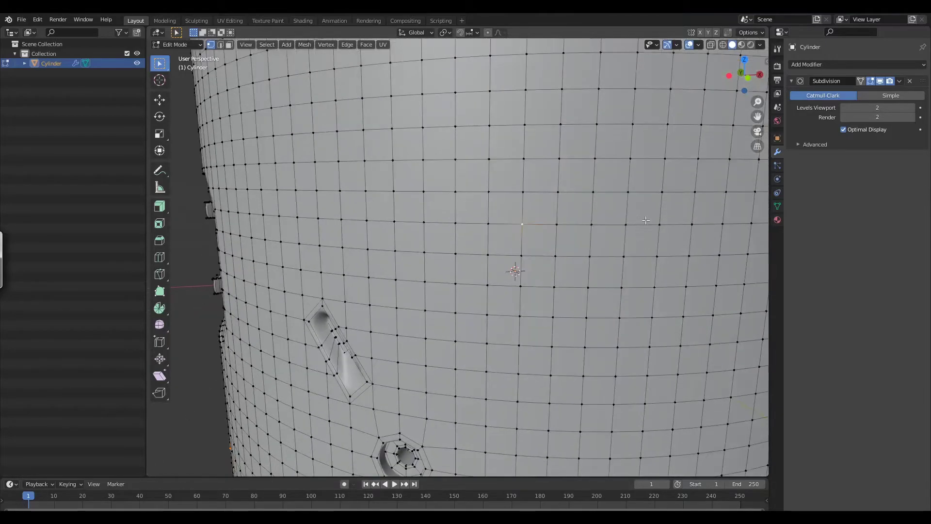
key("ctrl+shift+b")
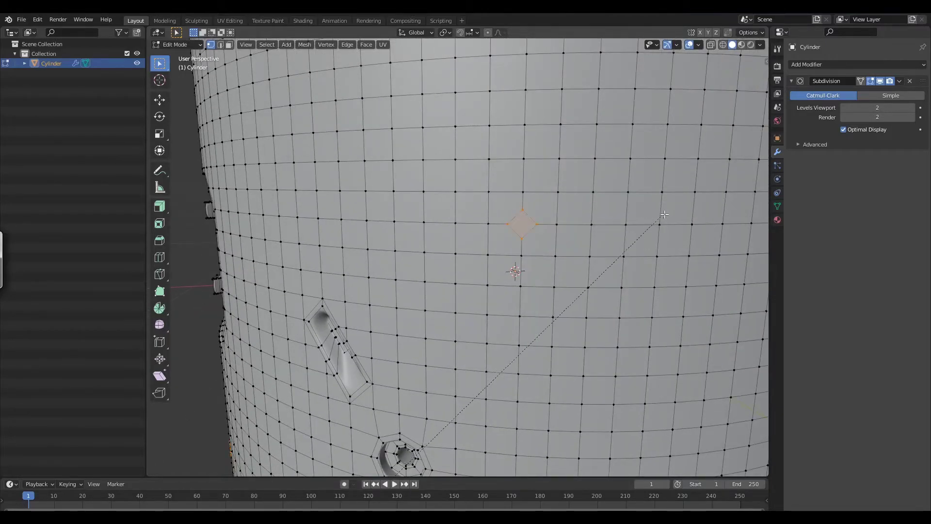
left_click(665, 255)
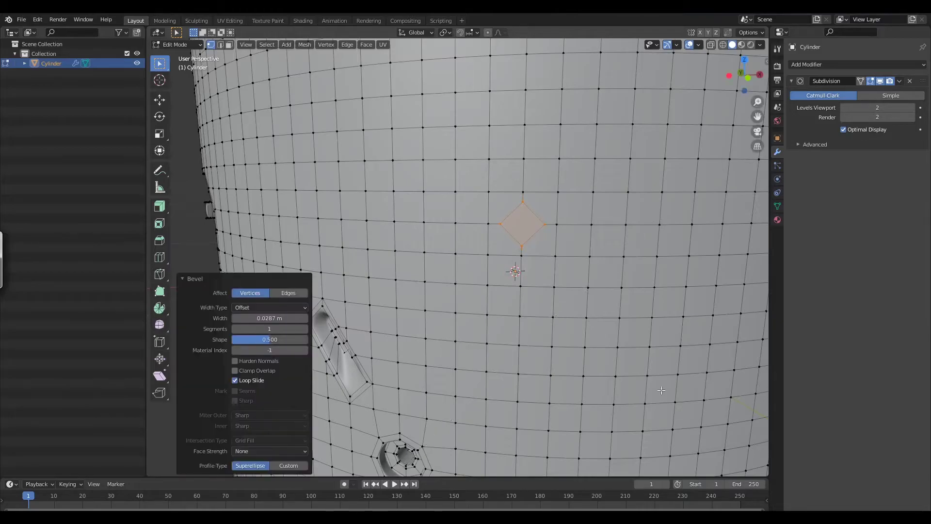
key("i")
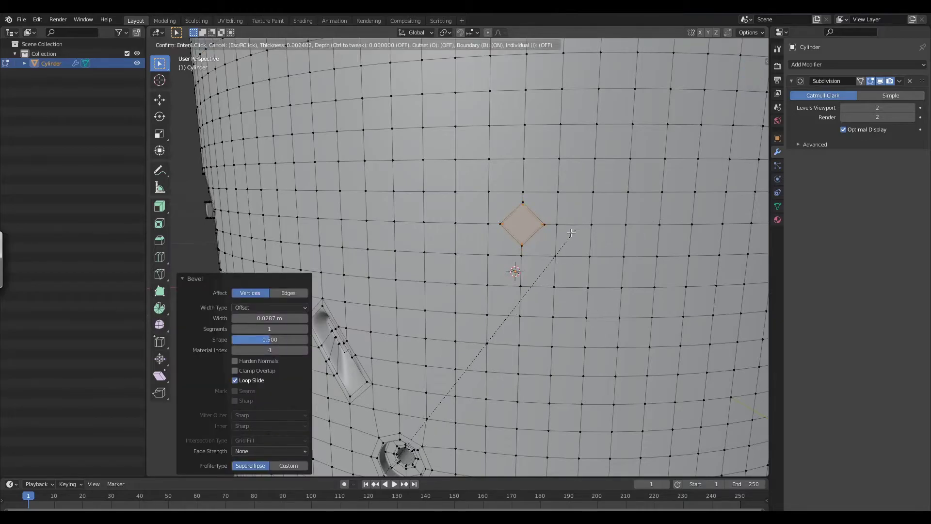
left_click(567, 234)
middle_click_drag(566, 234, 601, 244)
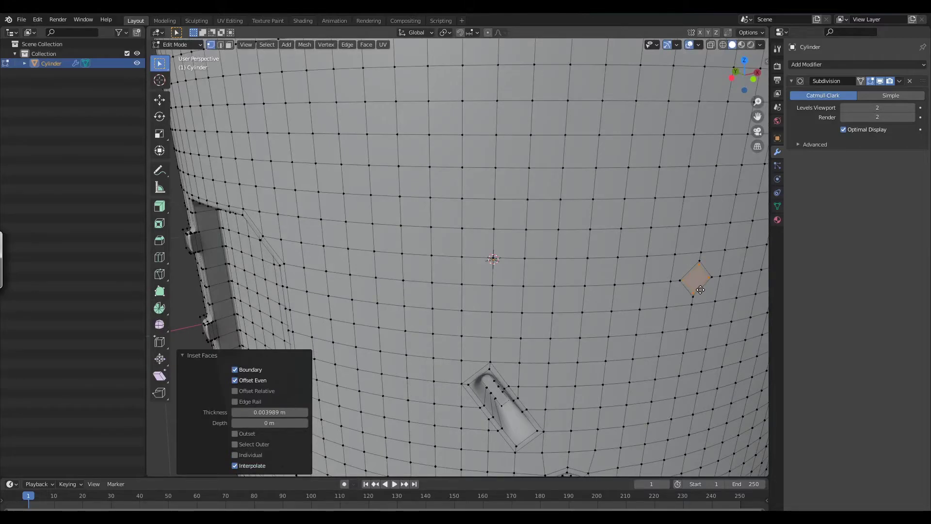
Step: Try to extrude the diamond faces inward by 0.007225 m, check them around the cylinder, and undo the extrusion
key("e")
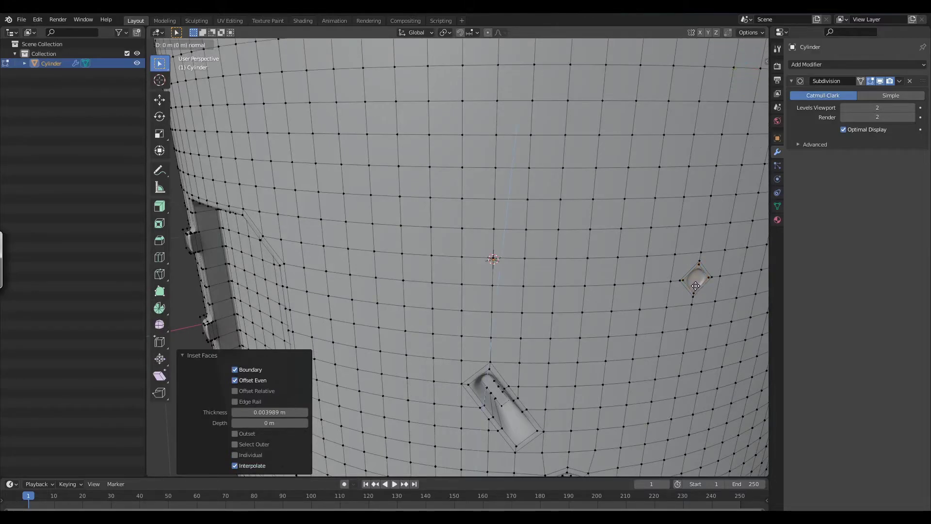
left_click(685, 292)
scroll(632, 310, "down", 4)
middle_click_drag(611, 316, 632, 278)
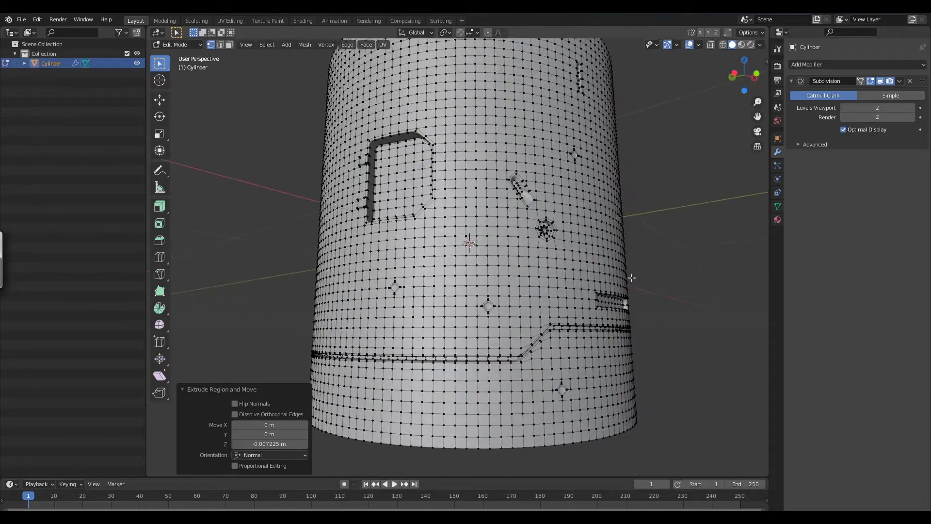
middle_click_drag(637, 237, 628, 204)
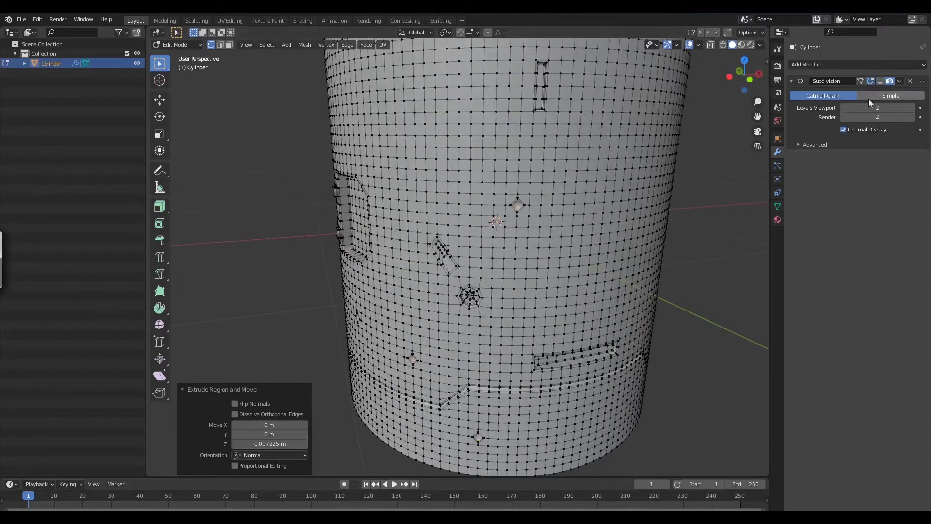
scroll(626, 183, "up", 3)
scroll(625, 183, "up", 3)
middle_click_drag(672, 138, 596, 262, "shift")
key("ctrl+z")
Step: Try to extrude the diamond faces by -0.034682 m as one region and inset their ends by 0.003481 m
key("s")
right_click(573, 314)
key("e")
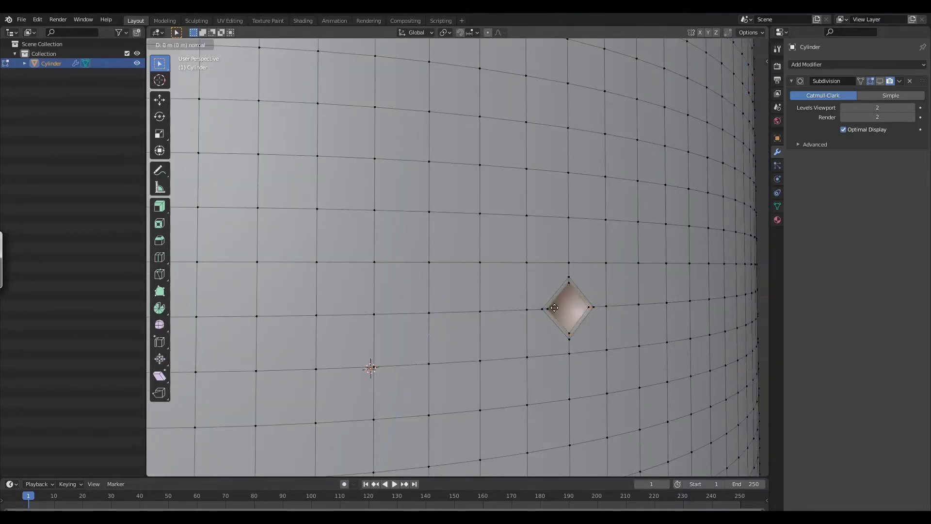
left_click(384, 208)
key("i")
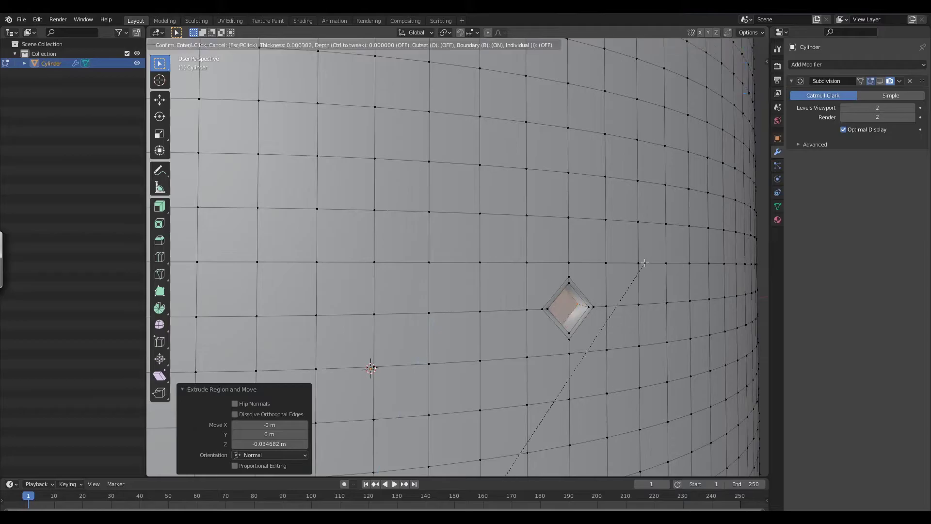
left_click(622, 281)
middle_click_drag(623, 281, 630, 277)
scroll(595, 341, "down", 7)
middle_click_drag(595, 341, 655, 170, "shift")
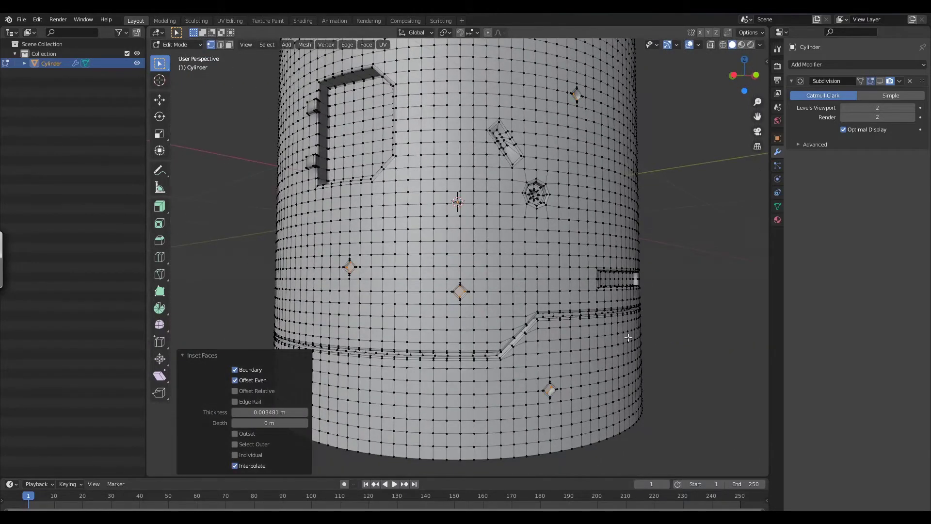
Step: Return to Object Mode, turn the subdivision display on and examine the diamond holes from outside and along the cylinder's open end
key("Tab")
left_click(880, 81)
scroll(718, 291, "down", 3)
middle_click_drag(689, 286, 635, 300)
middle_click_drag(581, 272, 622, 307, "shift")
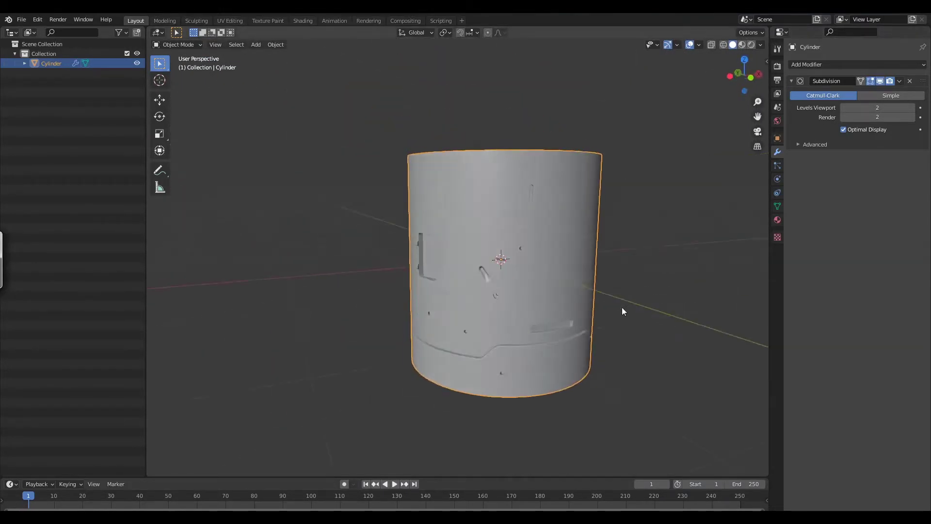
scroll(630, 279, "up", 4)
middle_click_drag(638, 251, 633, 299)
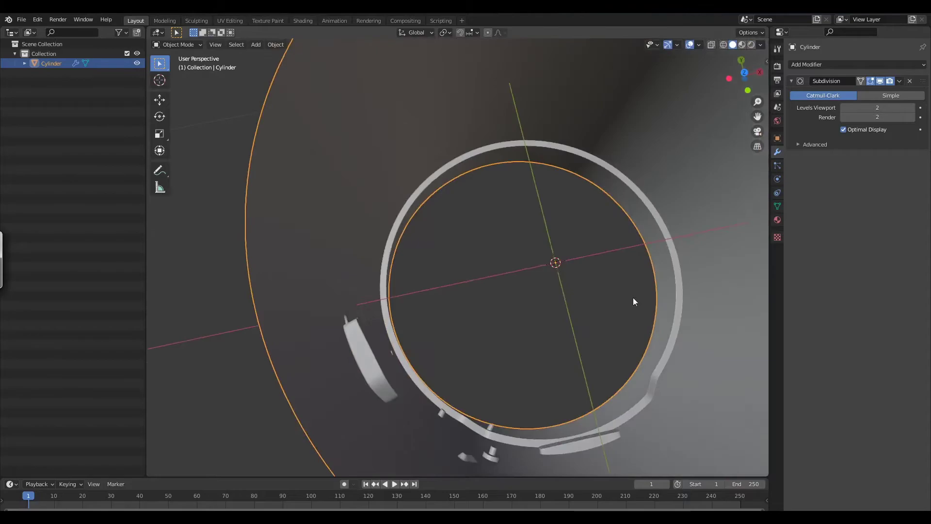
Step: Examine the depth and direction of the extruded holes in the cylinder wall from the top orthographic view
key("grave")
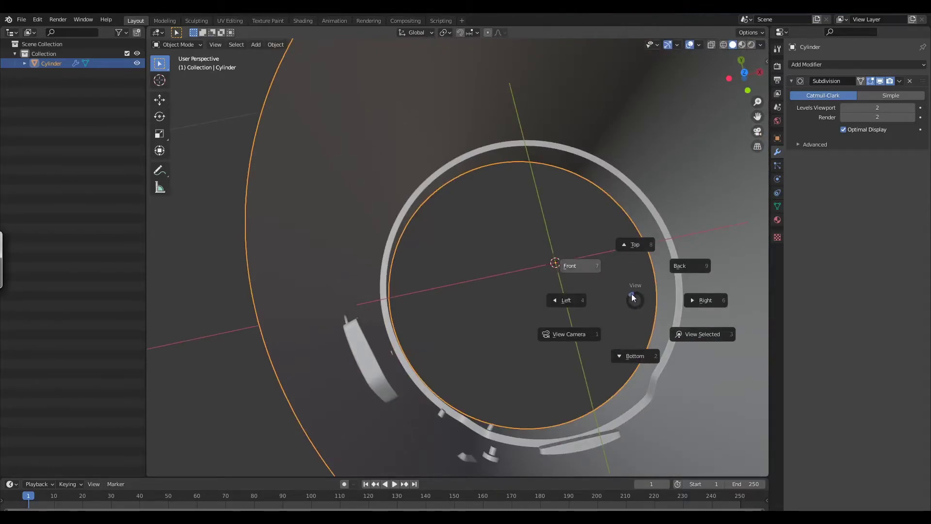
key("Escape")
key("grave")
left_click(622, 223)
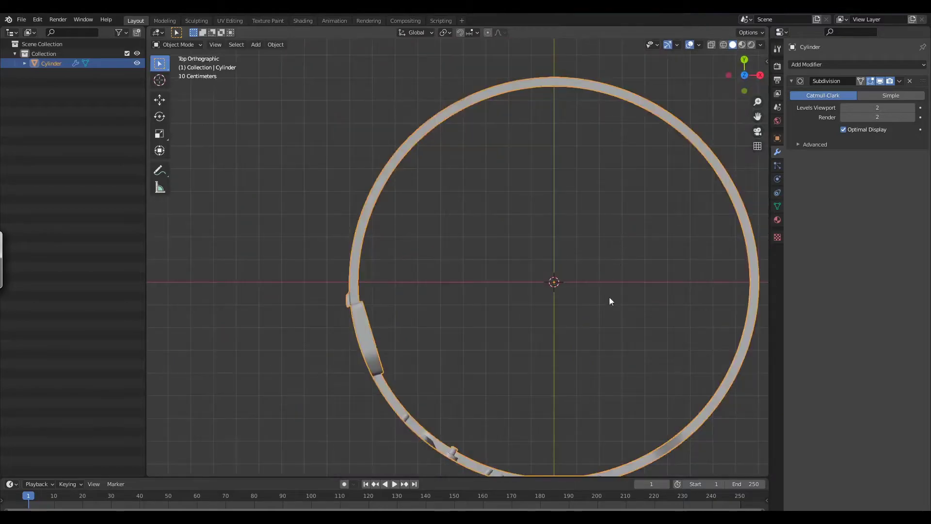
scroll(608, 320, "down", 1)
middle_click_drag(604, 345, 605, 280, "shift")
scroll(597, 267, "up", 2)
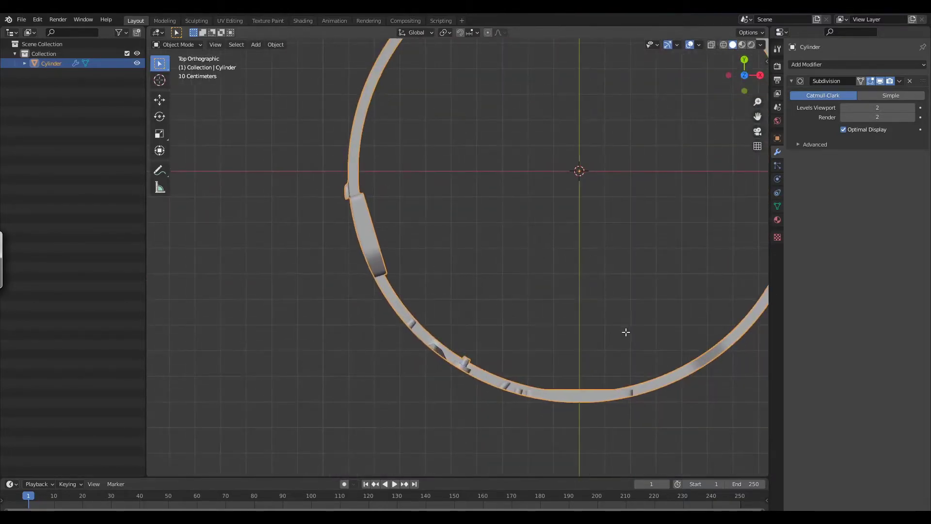
Step: In Edit Mode, extrude the flat diamond faces along their normals into the cylinder with an offset of -0.0227 m
key("Tab")
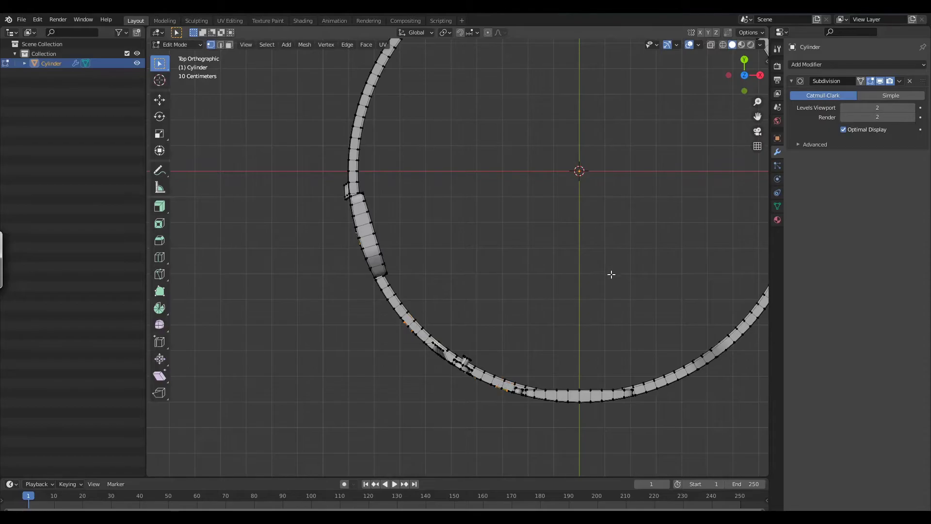
middle_click_drag(620, 319, 671, 301)
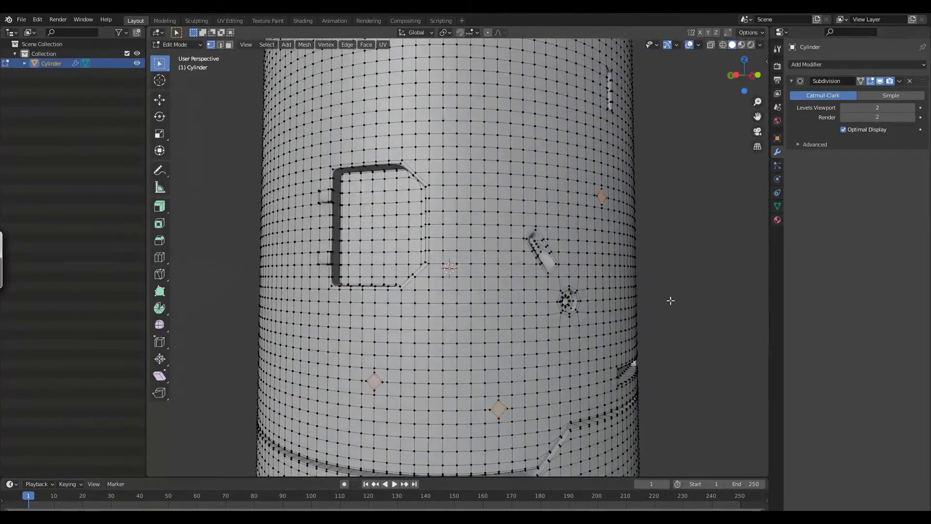
left_click_drag(165, 208, 204, 245)
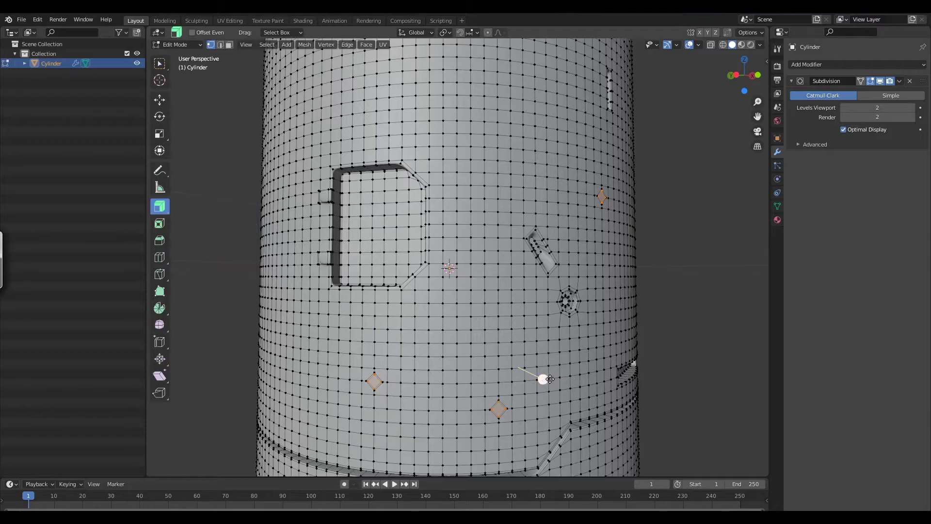
mouse_move(543, 379)
left_mouse_down()
mouse_move(532, 371)
mouse_move(546, 383)
left_mouse_up()
Step: Turn off the subdivision display and inset the bottoms of the diamond holes by 0.003603 m
left_click(882, 82)
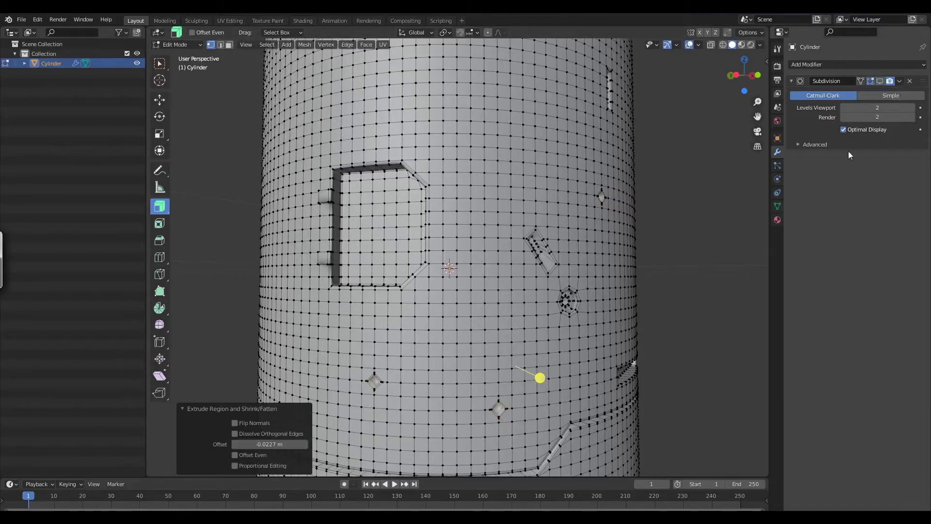
middle_click_drag(710, 256, 702, 189, "shift")
middle_click_drag(560, 319, 548, 253, "ctrl")
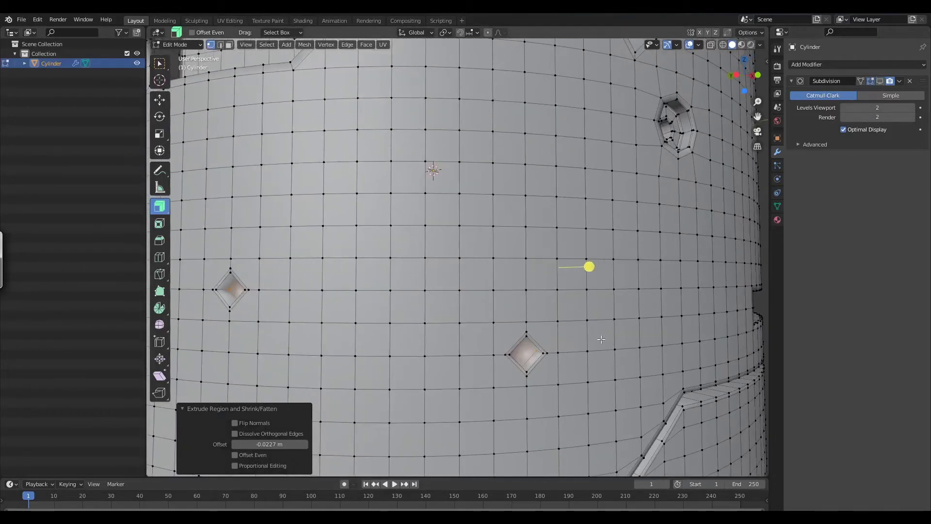
key("i")
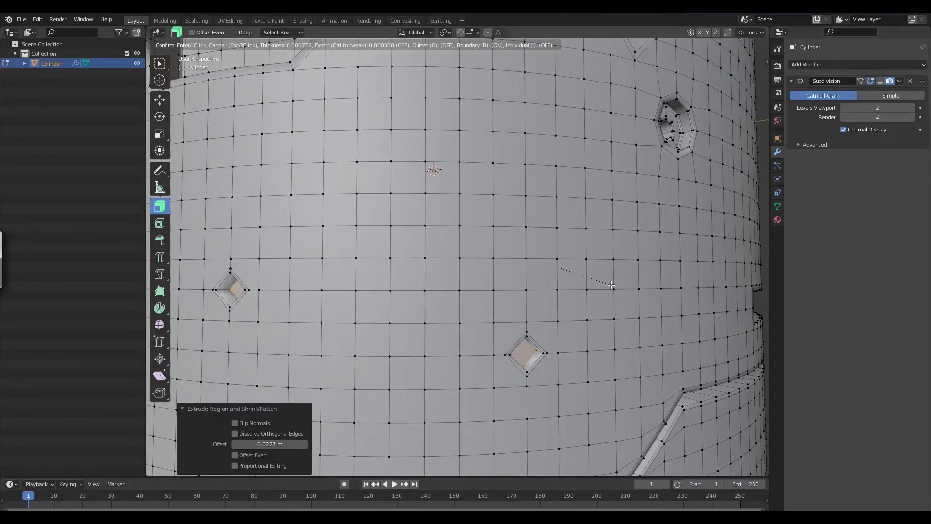
left_click(596, 290)
scroll(589, 324, "down", 3)
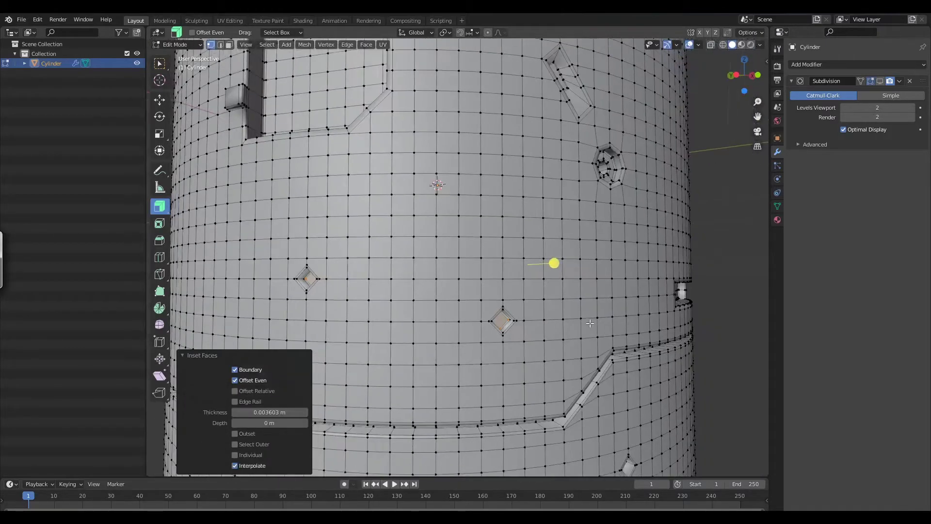
Step: Return to Object Mode and check the finished diamond holes with the subdivision display turned on
key("Tab")
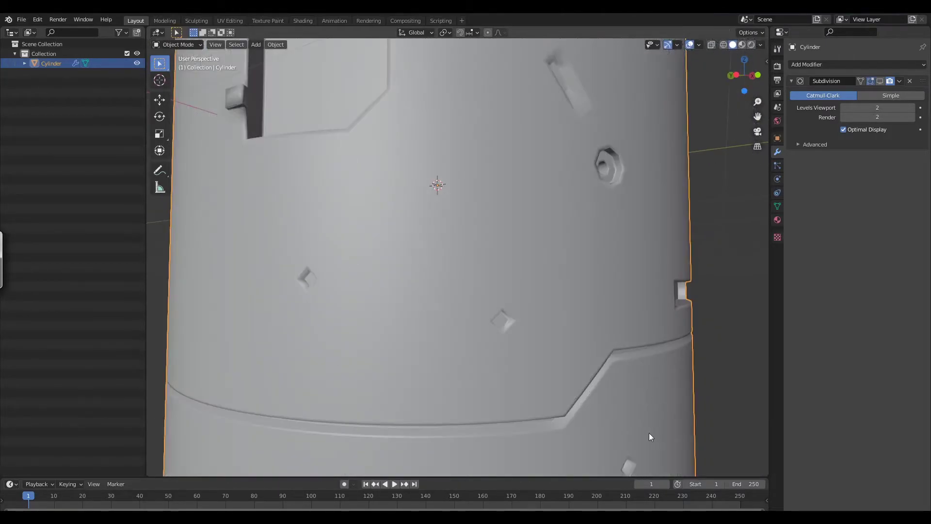
left_click(881, 81)
scroll(635, 286, "down", 5)
middle_click_drag(626, 335, 522, 286)
scroll(638, 383, "down", 2)
Step: Show the cylinder in wireframe from the front orthographic view
key("grave")
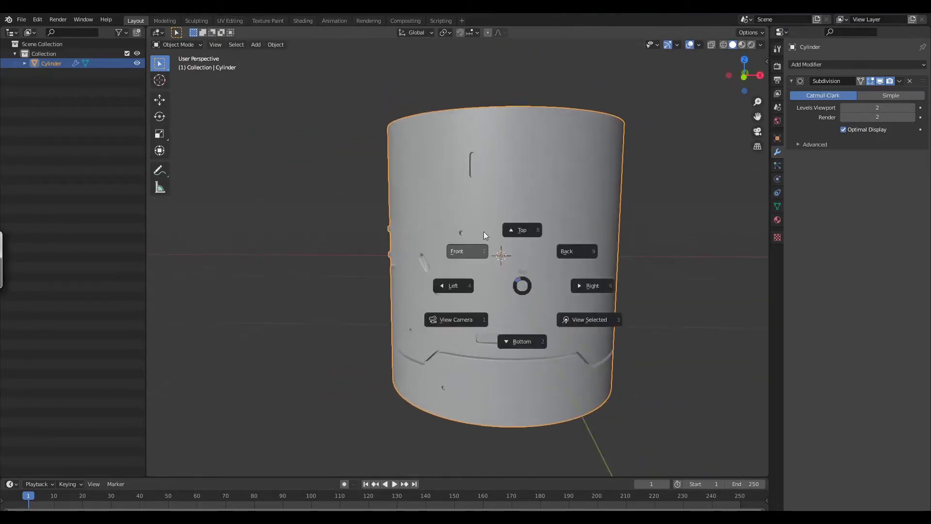
left_click(494, 270)
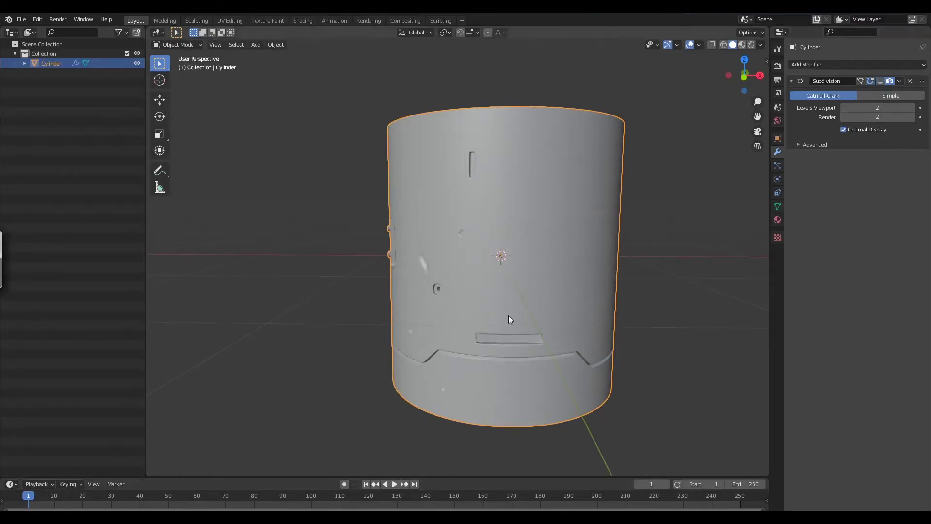
key("z")
left_click(422, 328)
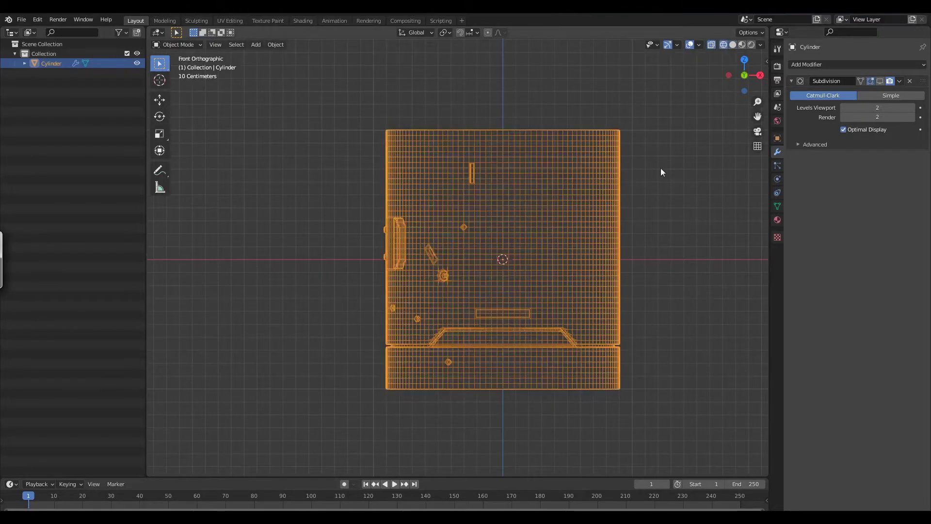
left_click_drag(655, 93, 504, 440)
Step: In Edit Mode, box-select all faces on the positive X half of the cylinder, delete them and return to Object Mode
key("Tab")
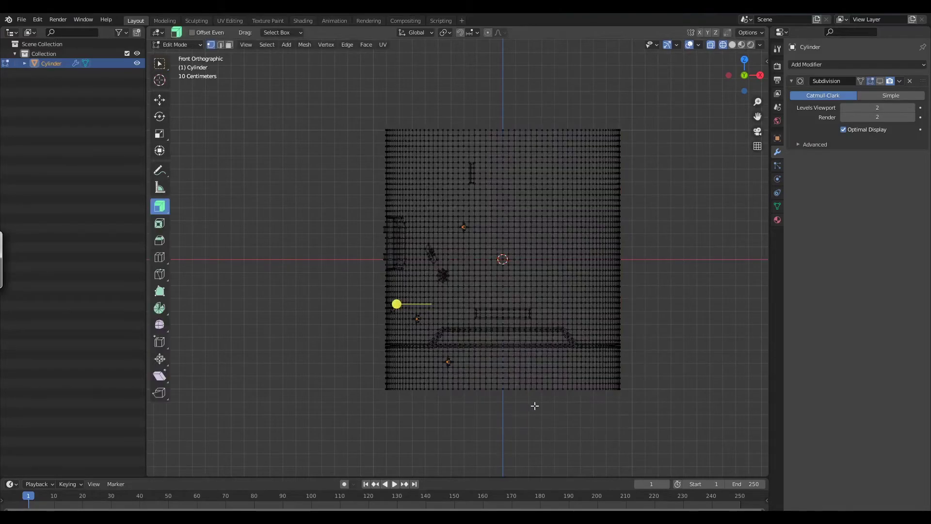
left_click_drag(662, 93, 502, 437)
key("x")
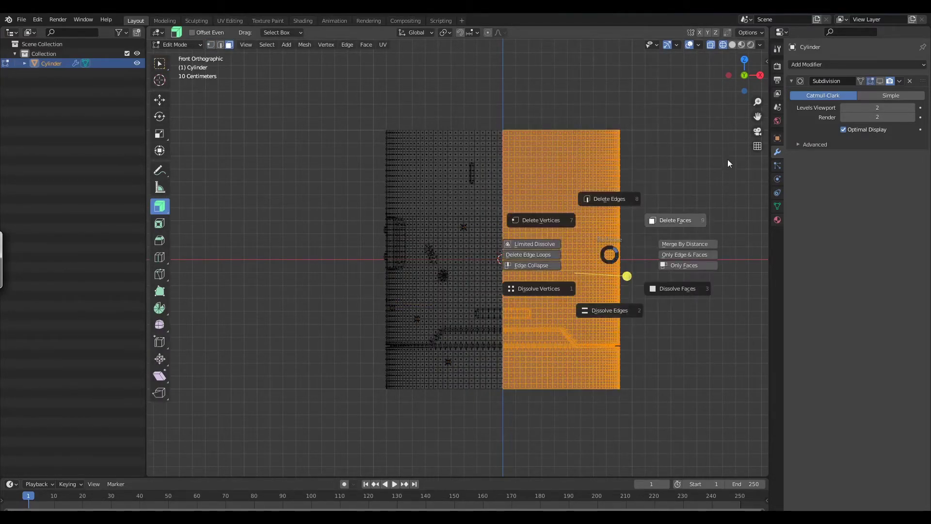
left_click(630, 228)
key("Tab")
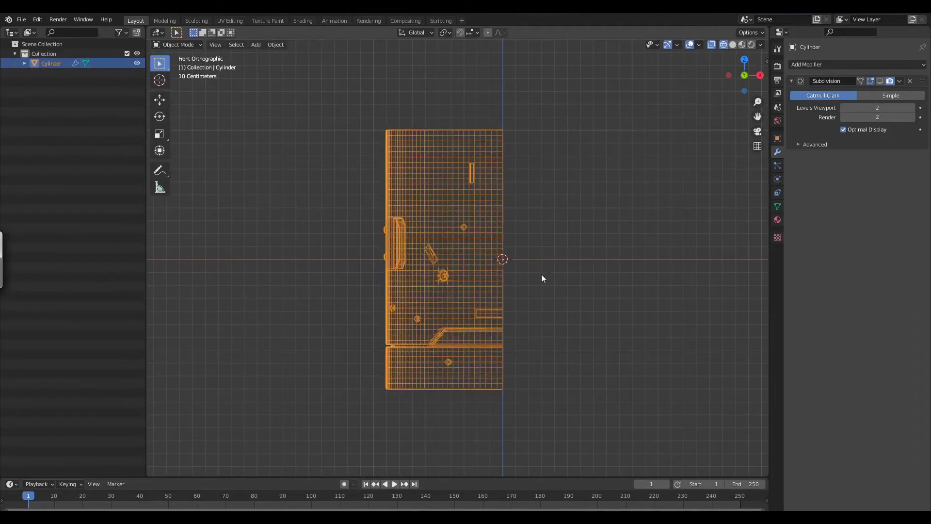
Step: Add a Mirror modifier on the X axis to the half cylinder and set the viewport back to solid shading in Object Mode
middle_click_drag(578, 302, 589, 288)
key("q")
left_click(575, 299)
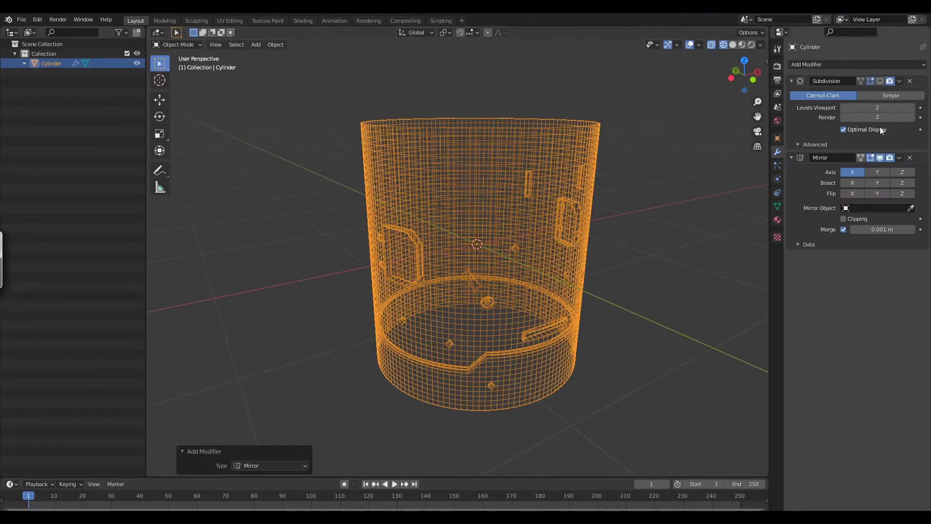
key("Tab")
key("z")
mouse_move(687, 284)
middle_mouse_down()
mouse_move(663, 271)
mouse_move(661, 246)
mouse_move(601, 269)
mouse_move(641, 283)
mouse_move(609, 299)
mouse_move(607, 350)
mouse_move(613, 243)
middle_mouse_up()
left_click(721, 260)
key("Tab")
middle_click_drag(583, 342, 652, 233)
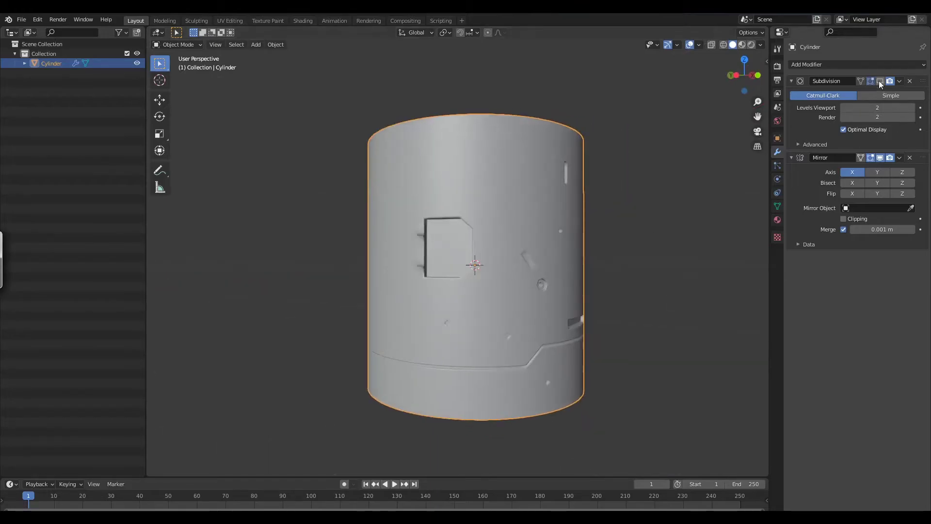
Step: Inspect the mirrored cylinder's details, set the Subdivision type to Simple and enable the Y axis in the Mirror modifier
scroll(589, 217, "up", 5)
middle_click_drag(592, 236, 586, 221)
scroll(586, 221, "up", 2)
scroll(587, 223, "down", 3)
middle_click_drag(605, 262, 602, 329)
left_click(884, 95)
left_click(877, 172)
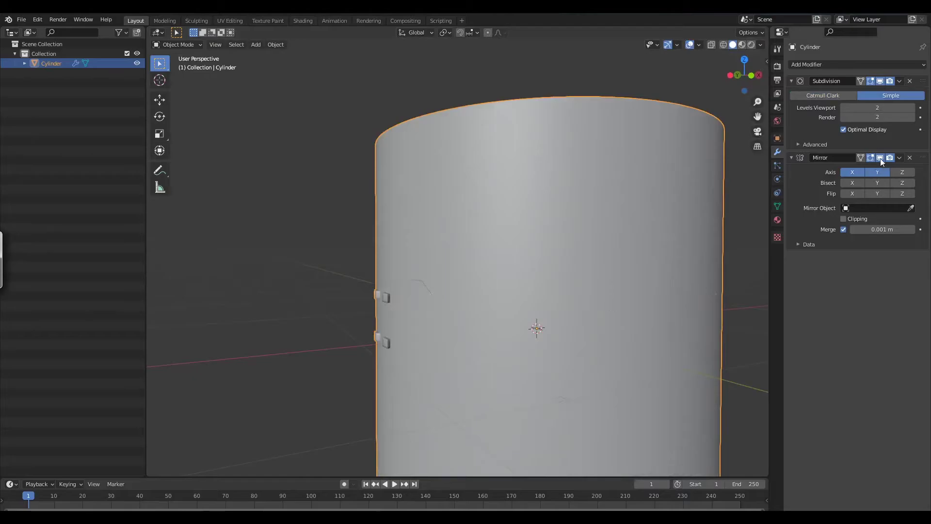
Step: Turn off the viewport display of the Mirror and Subdivision modifiers and enter Edit Mode with edge selection
left_click(881, 158)
left_click(880, 81)
key("Tab")
key("2")
middle_click_drag(560, 236, 553, 218)
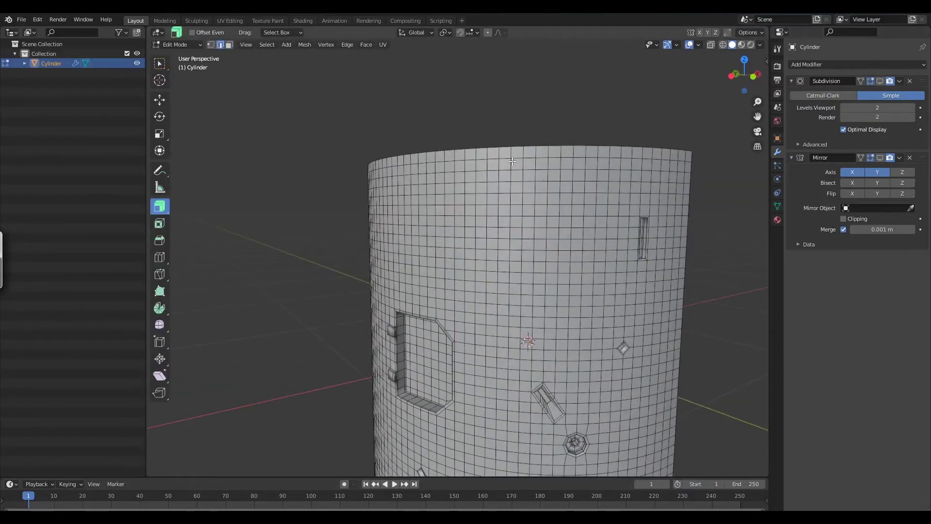
Step: Knife-cut diagonal edges across the grid to form the two chamfered lower corners of a U-shaped outline on the upper body
left_click(518, 189, "alt")
left_click(510, 161)
scroll(549, 278, "up", 2)
middle_click_drag(553, 256, 575, 330)
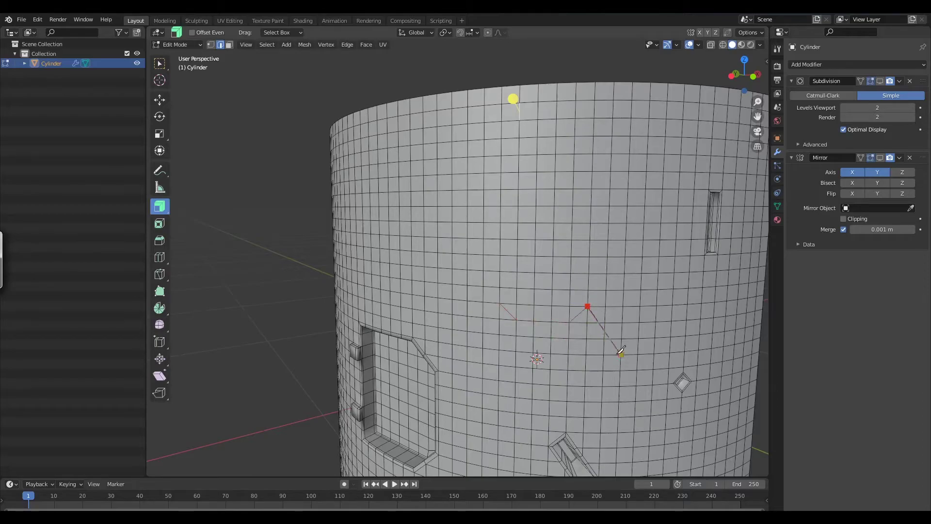
key("Return")
Step: Select the U-shaped edge path running down from the top rim and bevel it into a strip 0.0108 m wide
left_click(505, 272, "alt")
left_click(503, 280)
left_click(503, 281, "alt")
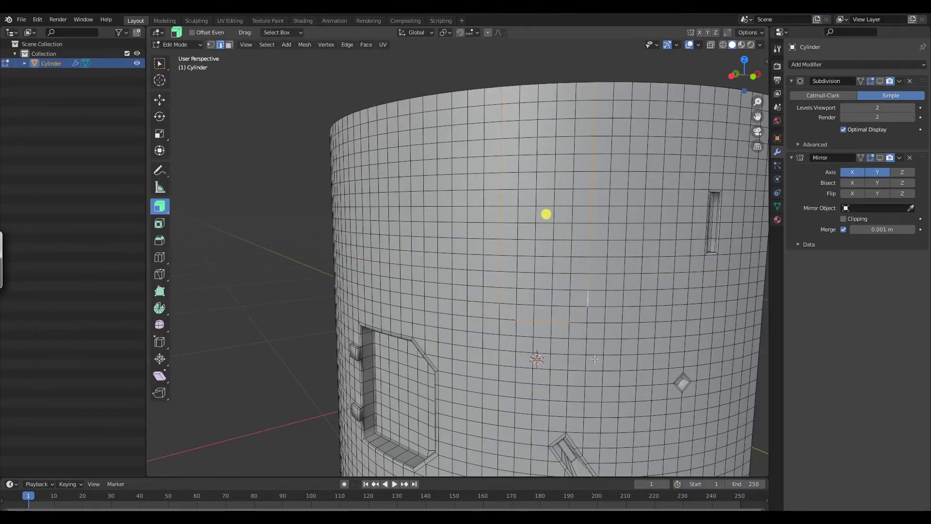
middle_click_drag(597, 267, 613, 270)
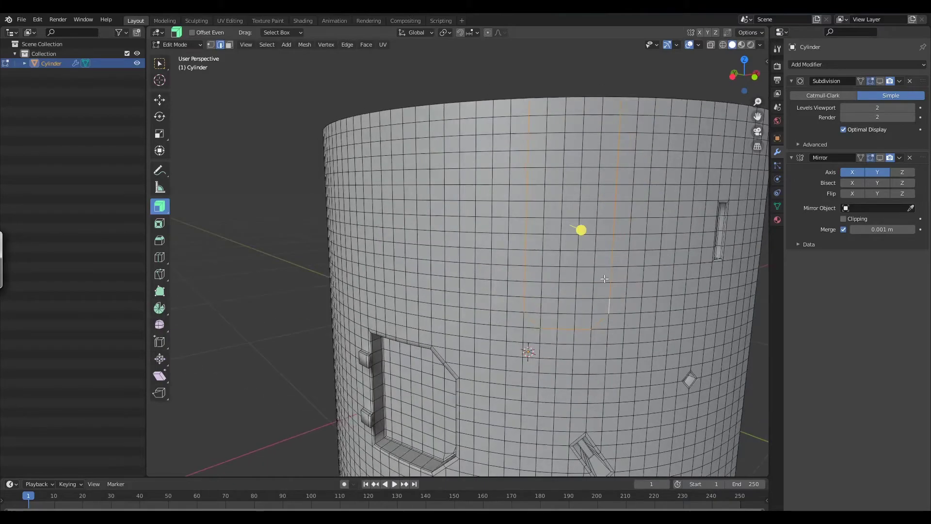
key("ctrl+b")
right_click(635, 288)
middle_click_drag(618, 285, 618, 280)
key("ctrl+b")
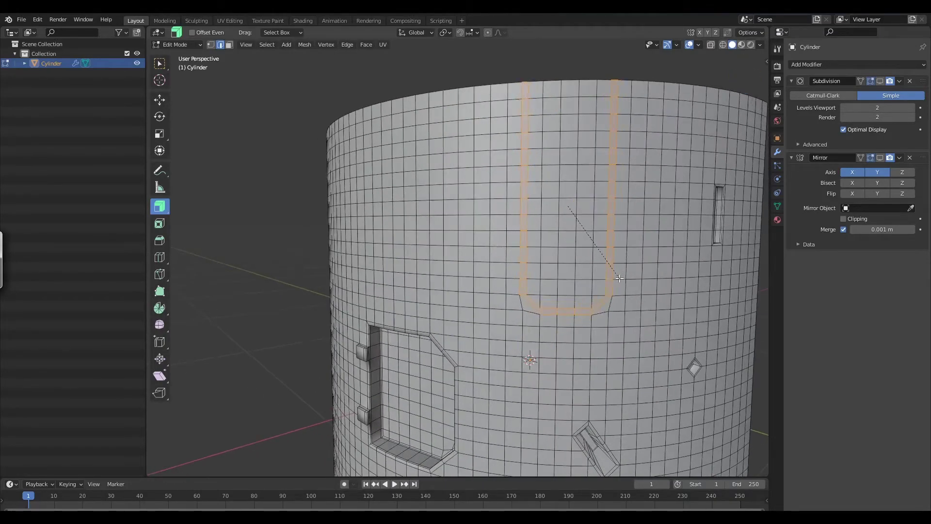
left_click(620, 279)
Step: Inset the bevelled U-shaped strip of faces by 0.003954 m
middle_click_drag(621, 279, 643, 299)
scroll(653, 277, "up", 3)
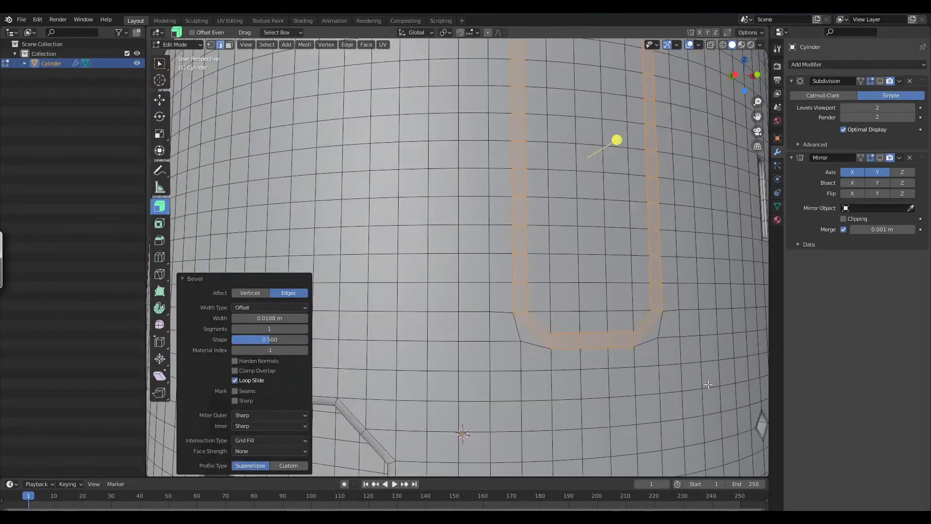
key("i")
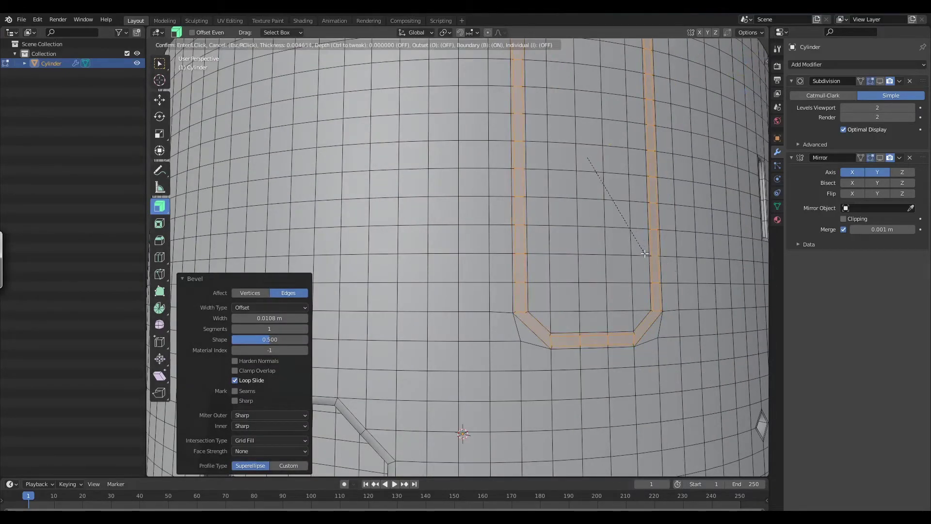
left_click(649, 254)
Step: In Front view, knife-cut both upper ends of the inset strip to extend its inner edges straight to the top rim
middle_click_drag(649, 254, 634, 272)
middle_click_drag(647, 231, 615, 279, "shift")
scroll(600, 280, "up", 4)
scroll(587, 233, "up", 2)
key("grave")
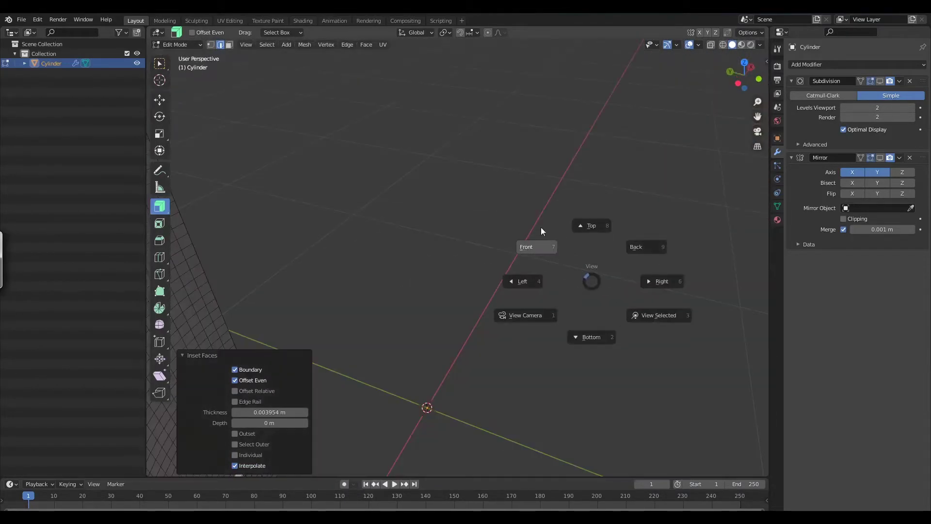
left_click(543, 227)
middle_click_drag(627, 309, 701, 382, "shift")
scroll(701, 381, "up", 2)
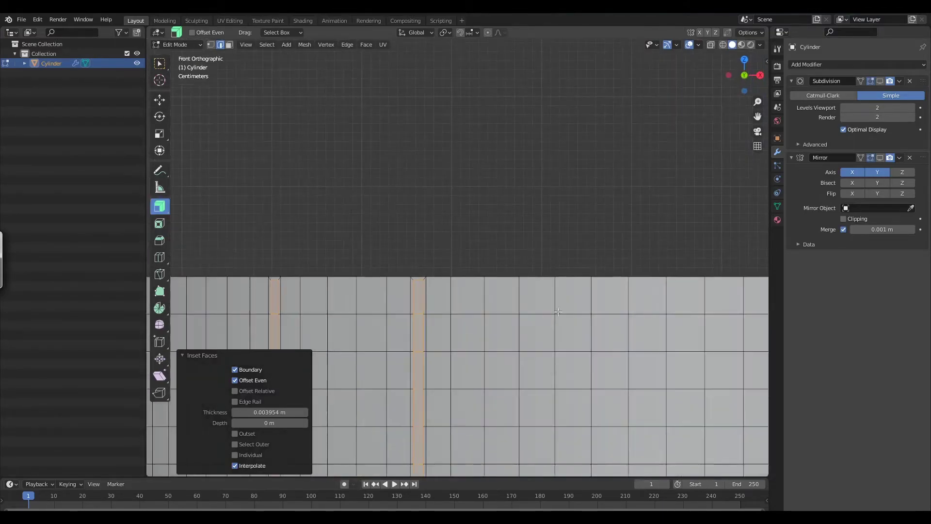
middle_click_drag(541, 320, 645, 281, "shift")
scroll(553, 162, "up", 2)
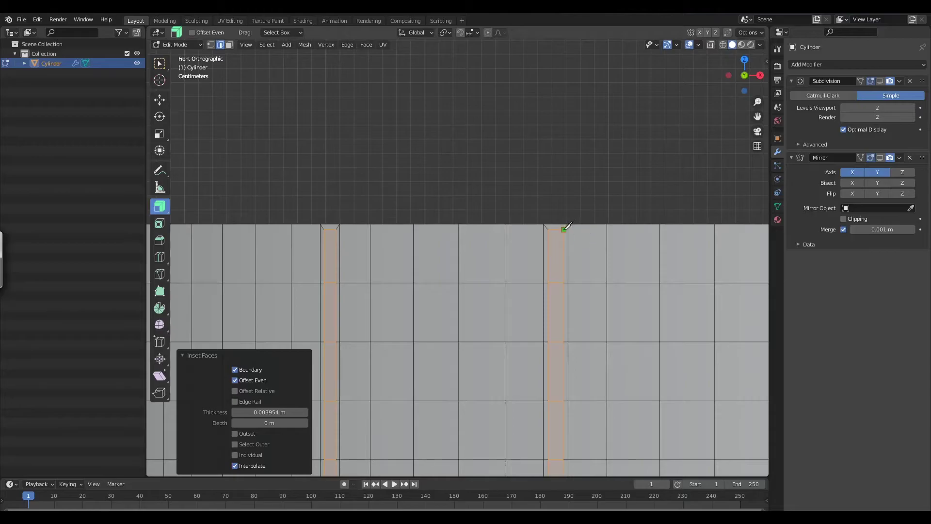
key("c")
left_click(564, 205)
key("e")
left_click(548, 229)
left_click(550, 206)
key("e")
left_click(338, 225)
key("Return")
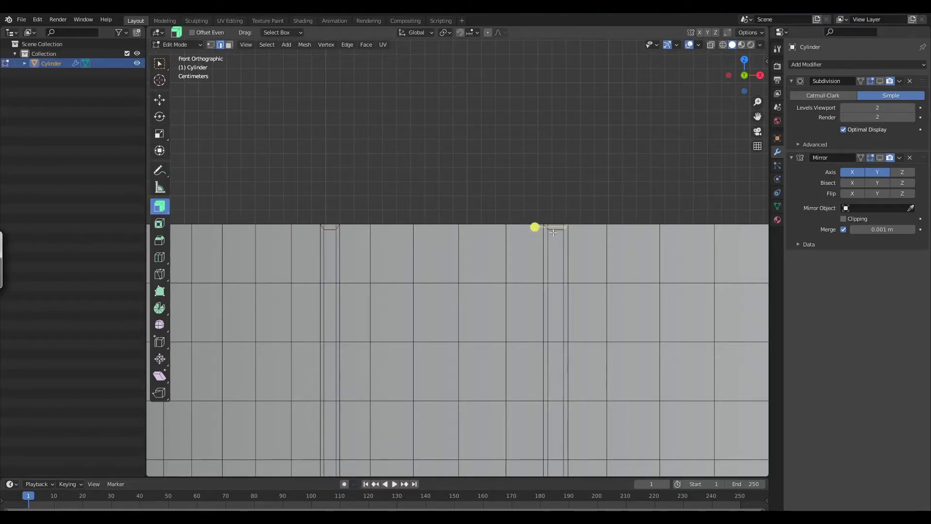
Step: Dissolve the leftover short edges that close both strip ends just below the top rim
key("ctrl+x")
left_click(560, 232)
key("ctrl+x")
left_click(330, 230)
key("z")
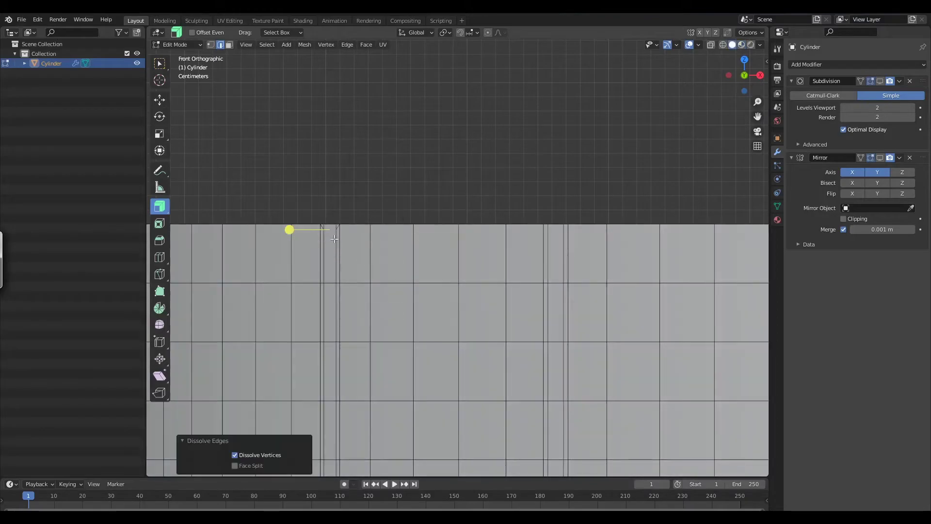
key("x")
left_click(345, 305)
scroll(278, 222, "up", 6)
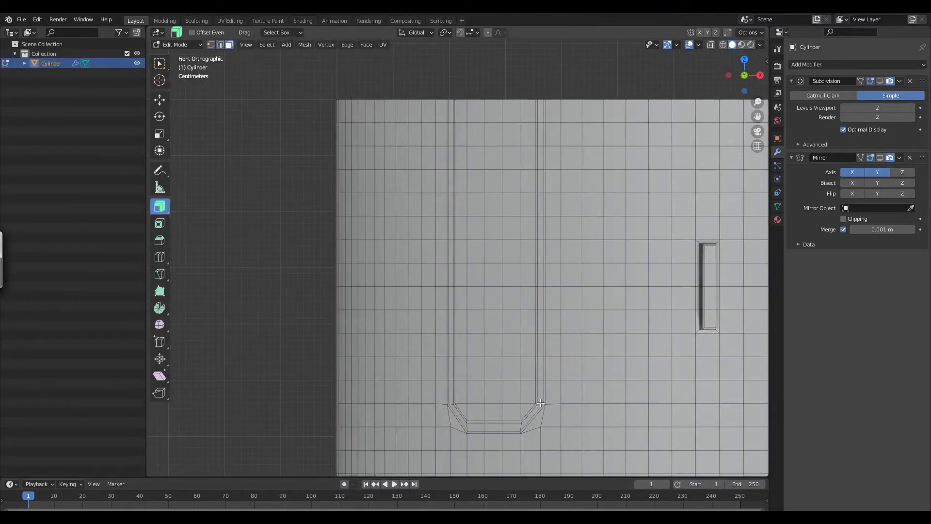
Step: Select the inner U-shaped face loop and extrude it inward to form a groove
left_click(541, 403, "alt")
middle_click_drag(542, 301, 613, 333)
scroll(608, 316, "down", 3)
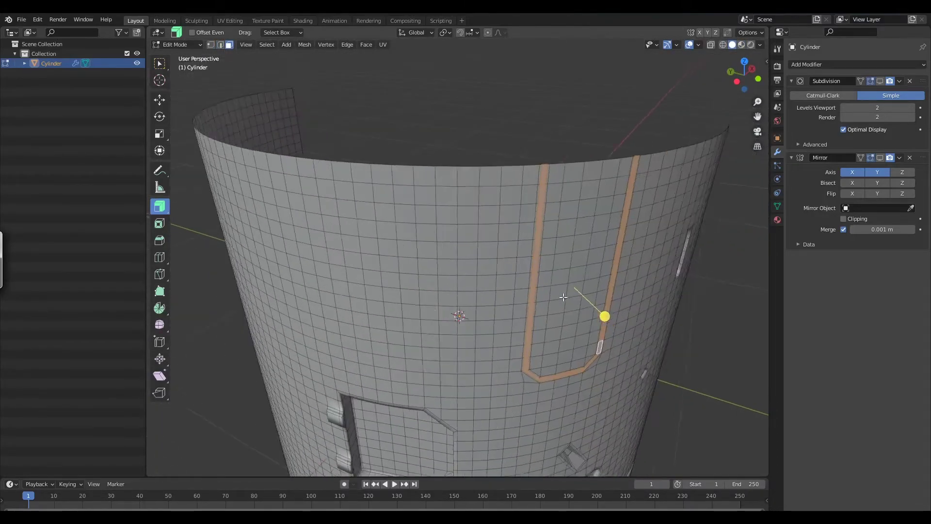
middle_click_drag(602, 299, 574, 311)
left_click_drag(575, 310, 575, 311)
middle_click_drag(575, 310, 554, 280)
middle_click_drag(642, 155, 541, 301)
scroll(638, 192, "up", 3)
scroll(532, 234, "up", 3)
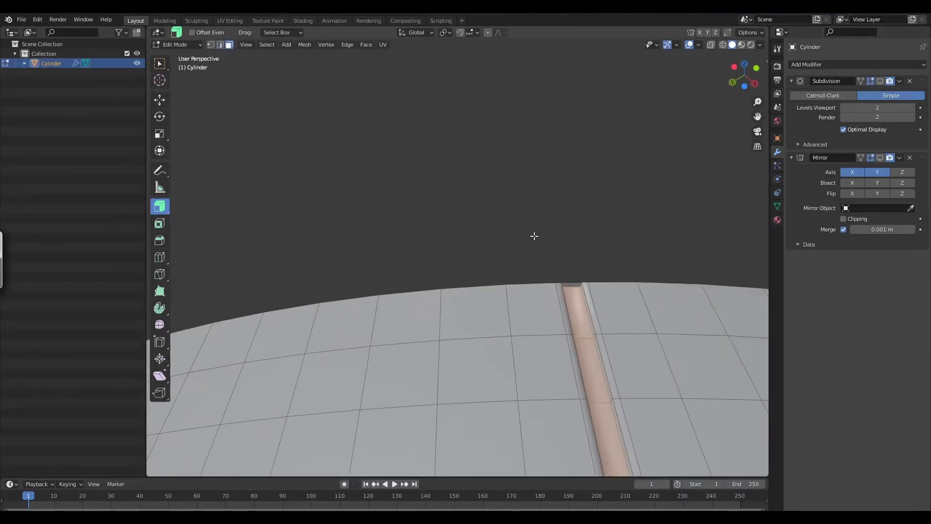
Step: Delete the small cap faces closing both ends of the U-shaped groove at the cylinder's top rim
left_click(573, 285)
middle_click_drag(679, 294, 589, 244, "shift")
middle_click_drag(700, 197, 695, 222)
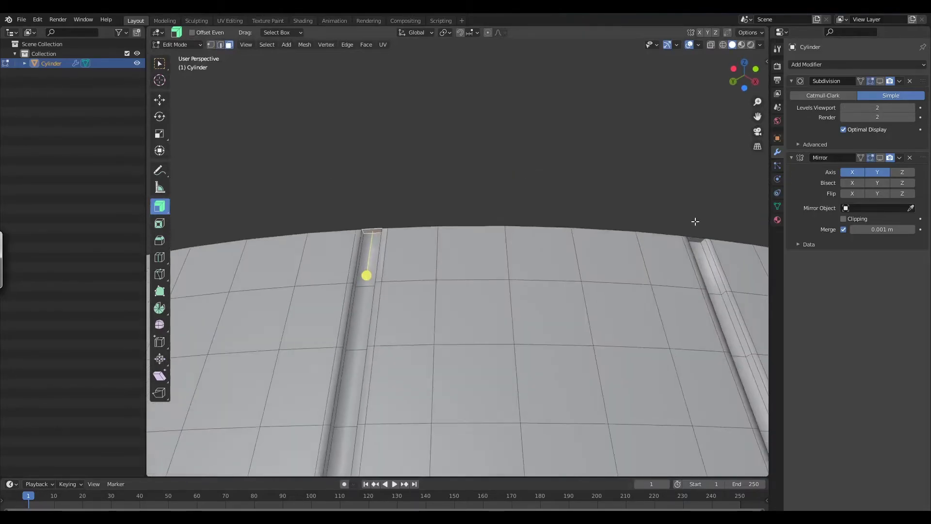
key("x")
left_click(670, 264)
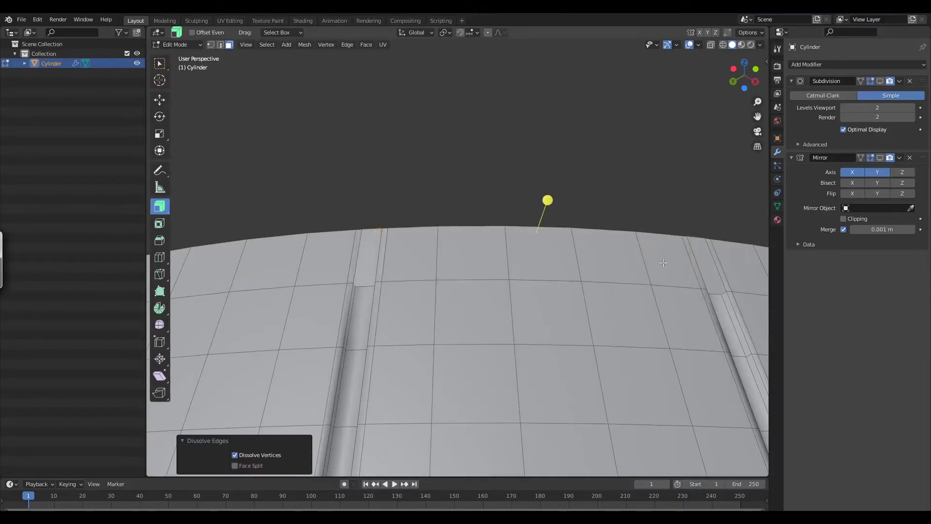
key("ctrl+z")
key("x")
left_click(694, 191)
scroll(611, 206, "down", 6)
mouse_move(604, 199)
middle_mouse_down()
mouse_move(610, 249)
mouse_move(570, 226)
middle_mouse_up()
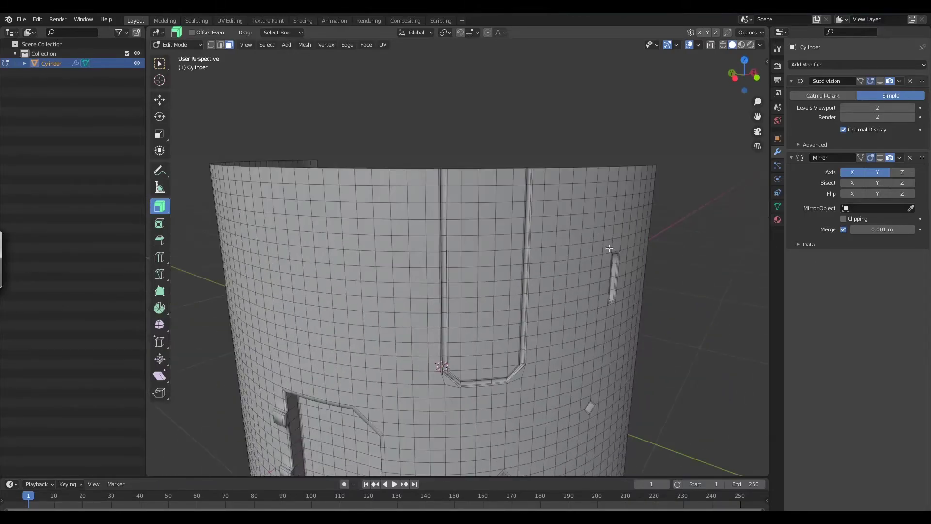
Step: Show the Subdivision modifier in the viewport, set it to Catmull-Clark and view the smoothed cylinder in Object Mode
mouse_move(584, 312)
middle_mouse_down()
mouse_move(604, 291)
mouse_move(592, 287)
middle_mouse_up()
left_click(880, 81)
middle_click_drag(713, 155, 695, 161)
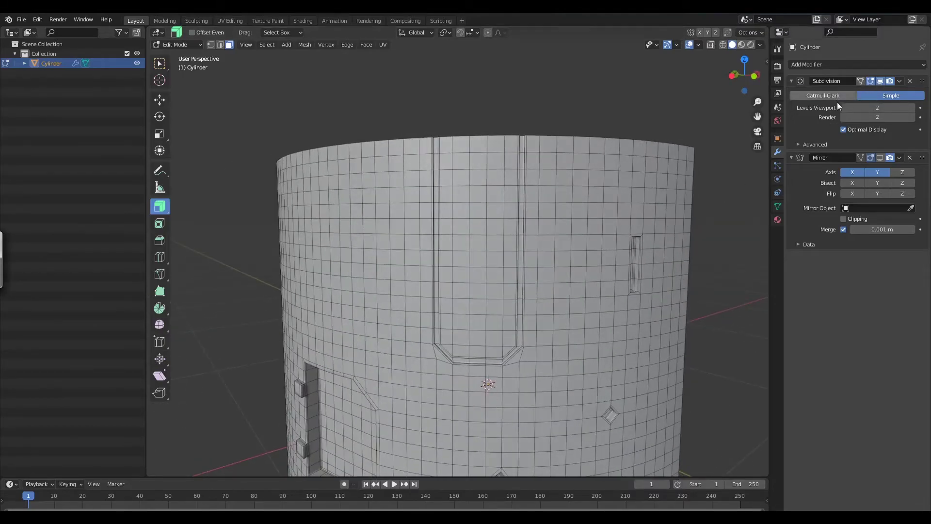
left_click(836, 97)
key("Tab")
middle_click_drag(579, 290, 612, 246)
scroll(582, 293, "down", 2)
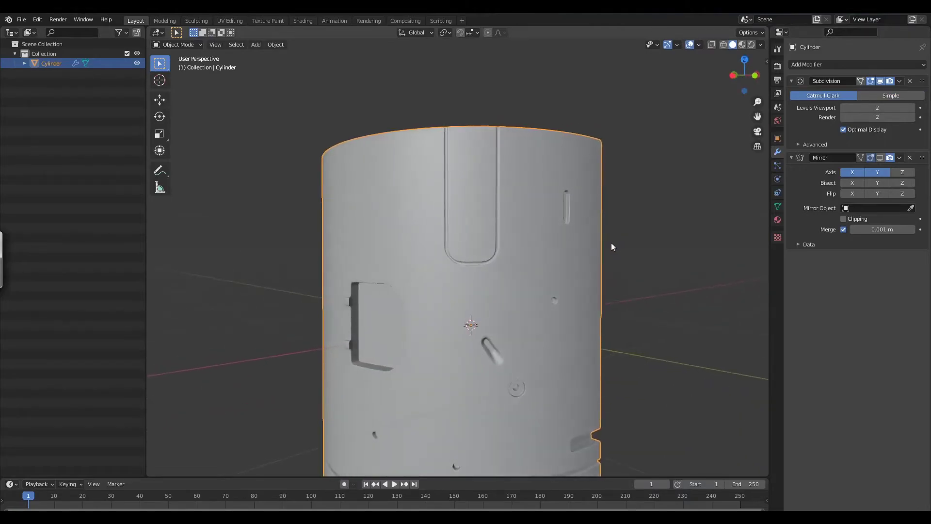
Step: Show the Mirror modifier in the viewport and try bisecting it on the X axis
scroll(593, 315, "down", 3)
middle_click_drag(592, 316, 608, 271)
left_click(881, 159)
left_click(858, 183)
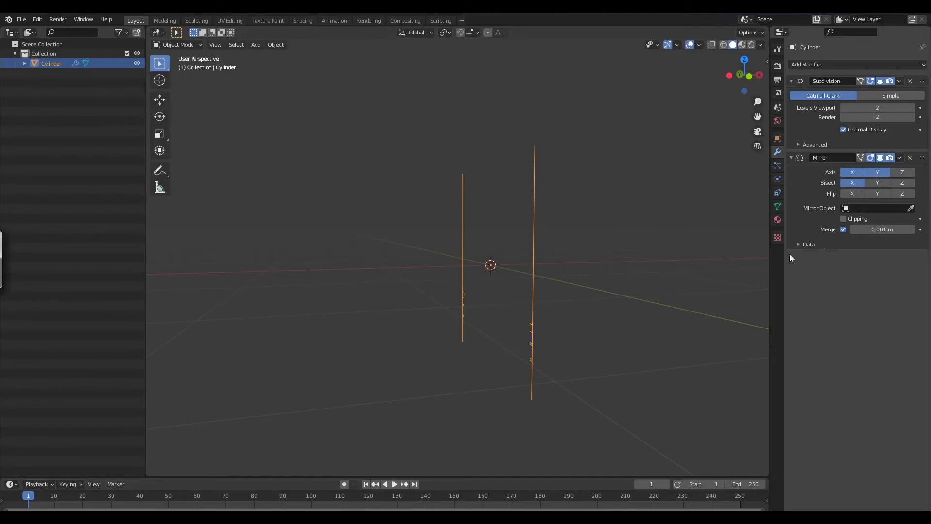
key("ctrl+z")
Step: Mirror the cylinder on the X axis only and move the Mirror modifier above Subdivision in the stack
middle_click_drag(634, 318, 630, 271)
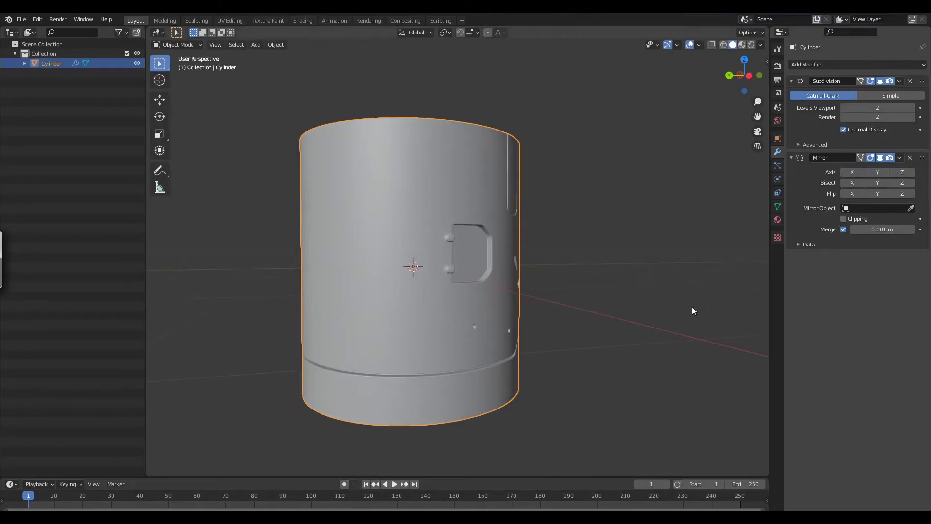
middle_click_drag(699, 283, 645, 286)
left_click(853, 172)
middle_click_drag(737, 305, 712, 264)
left_click(900, 157)
left_click(866, 194)
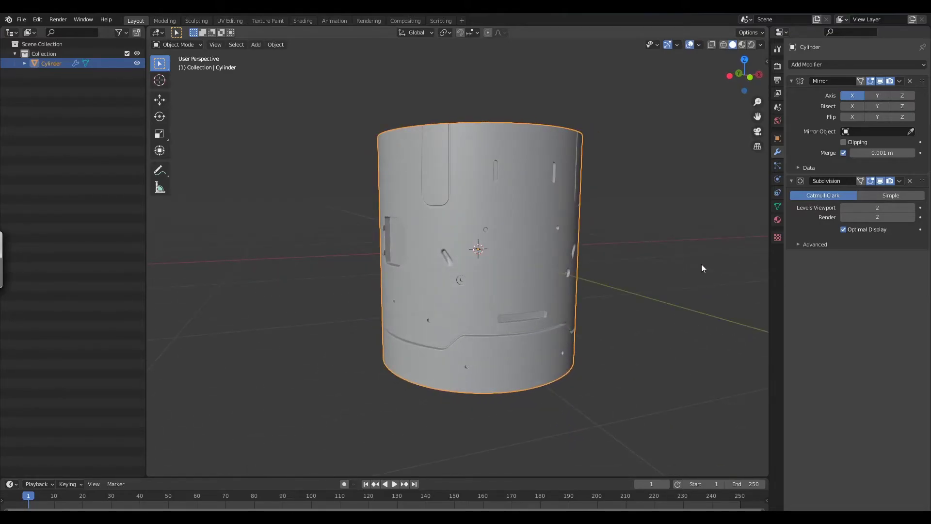
middle_click_drag(562, 328, 582, 285)
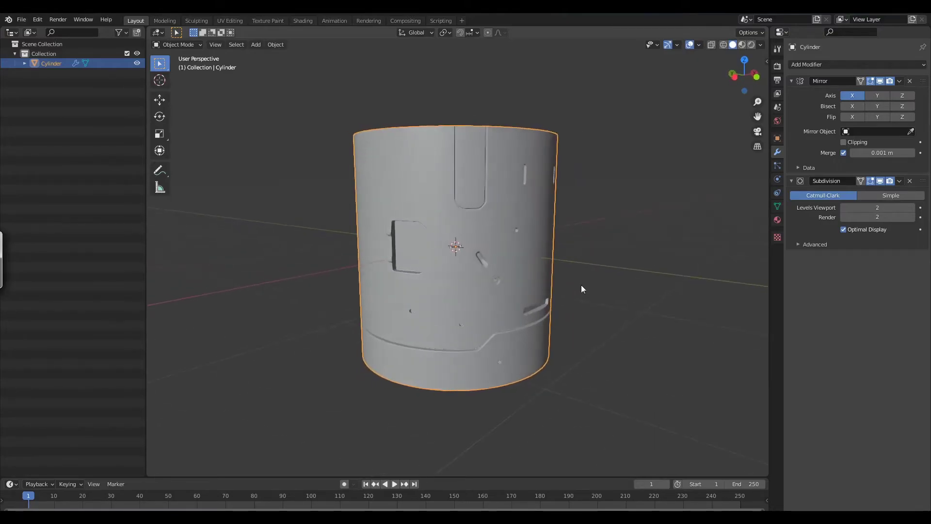
middle_click_drag(552, 240, 560, 277)
Step: Hide the Mirror and Subdivision modifiers in the viewport, and in Edit Mode select a vertical strip of faces inside the U-shaped panel
scroll(560, 275, "up", 3)
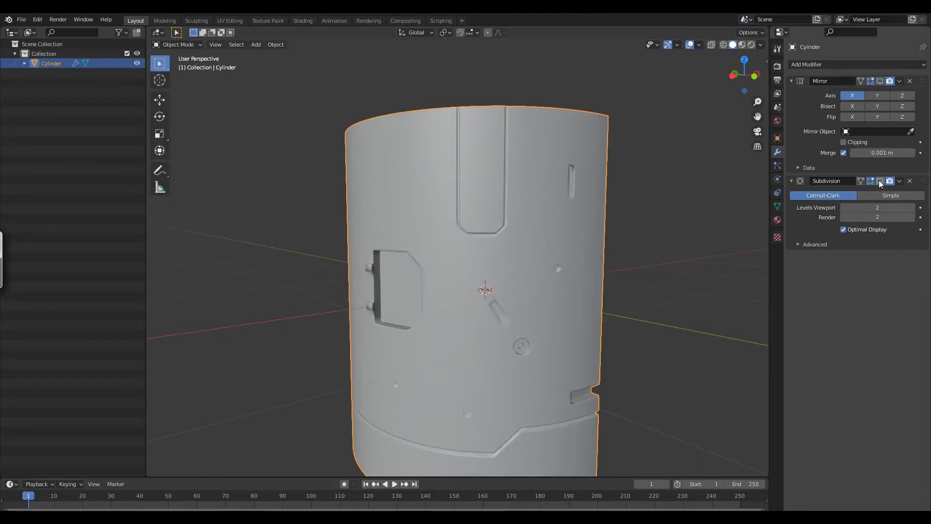
scroll(553, 268, "up", 3)
key("Tab")
left_click(514, 240)
mouse_move(535, 252)
middle_mouse_down()
mouse_move(441, 271)
mouse_move(535, 264)
middle_mouse_up()
middle_click_drag(465, 273, 492, 256)
middle_click_drag(491, 210, 480, 257)
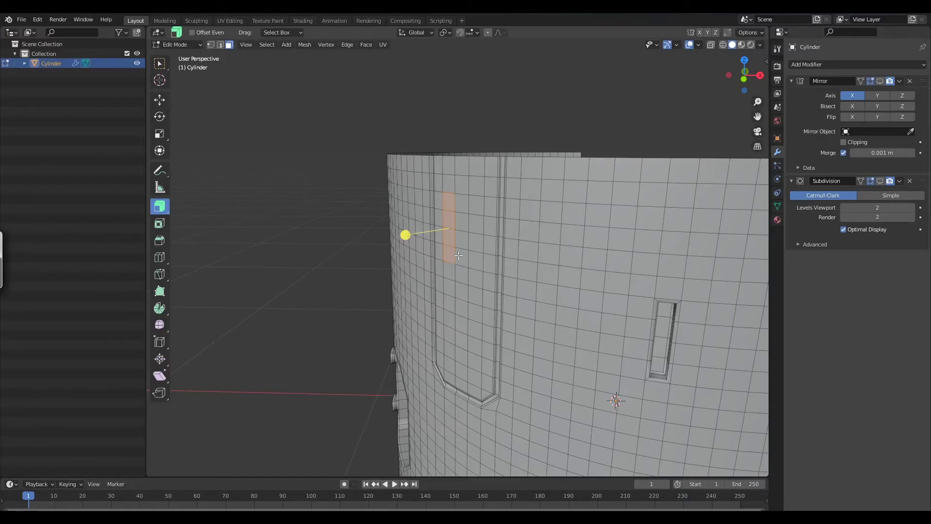
key("e")
left_click(457, 244)
middle_click_drag(456, 243, 512, 247)
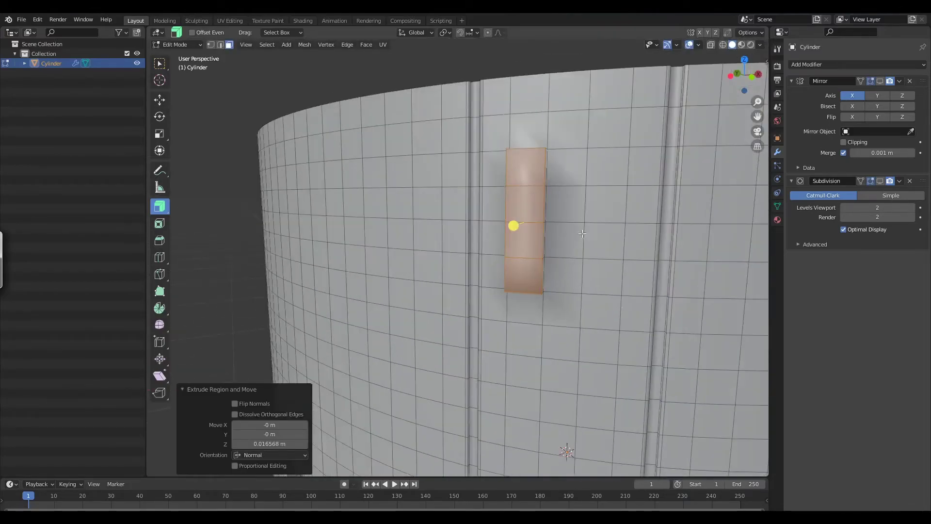
key("ctrl+z")
Step: Inset the selected vertical strip of faces slightly and extrude it inward to form a slot recess
key("i")
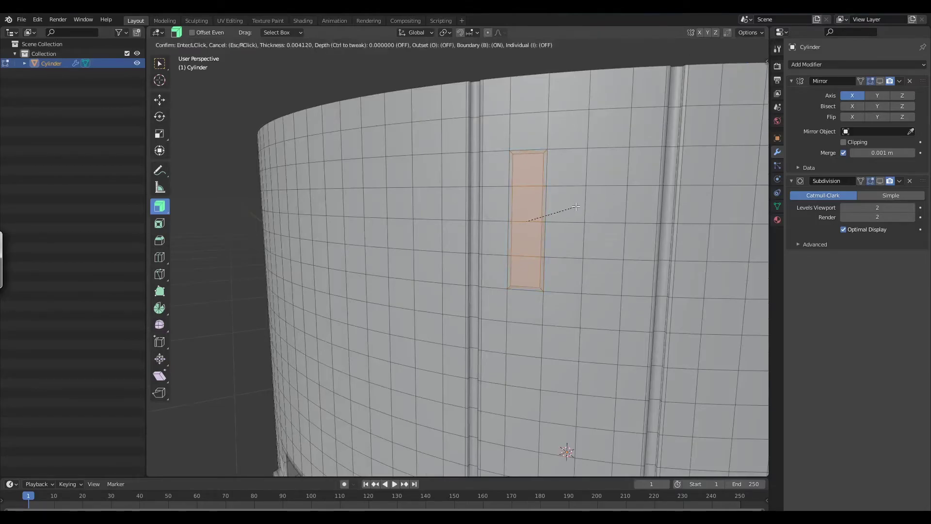
left_click(557, 212)
middle_click_drag(557, 212, 509, 270)
key("e")
left_click(421, 233)
key("i")
left_click(534, 215)
middle_click_drag(535, 215, 406, 240)
key("e")
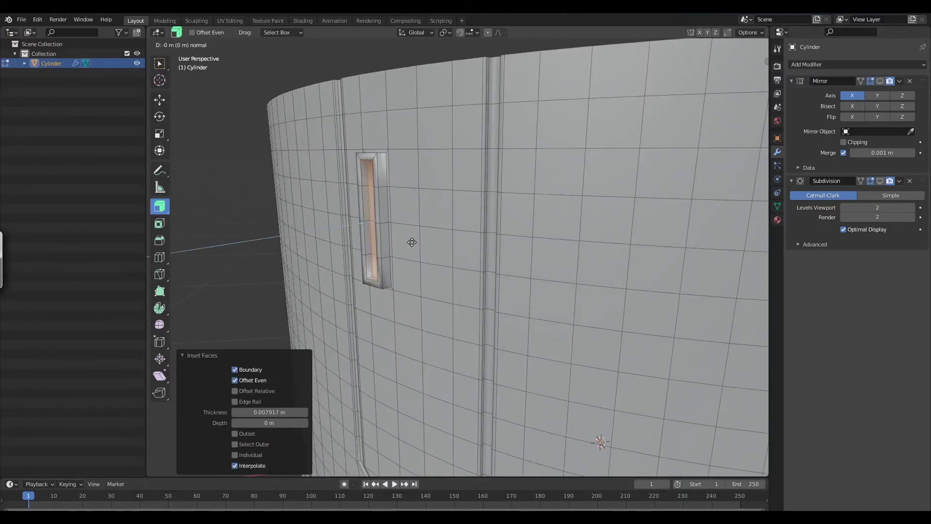
left_click(413, 242)
key("ctrl+z")
Step: Inset the slot's floor faces slightly and check the slot in Object Mode with Subdivision shown in the viewport
middle_click_drag(477, 232, 577, 173)
key("i")
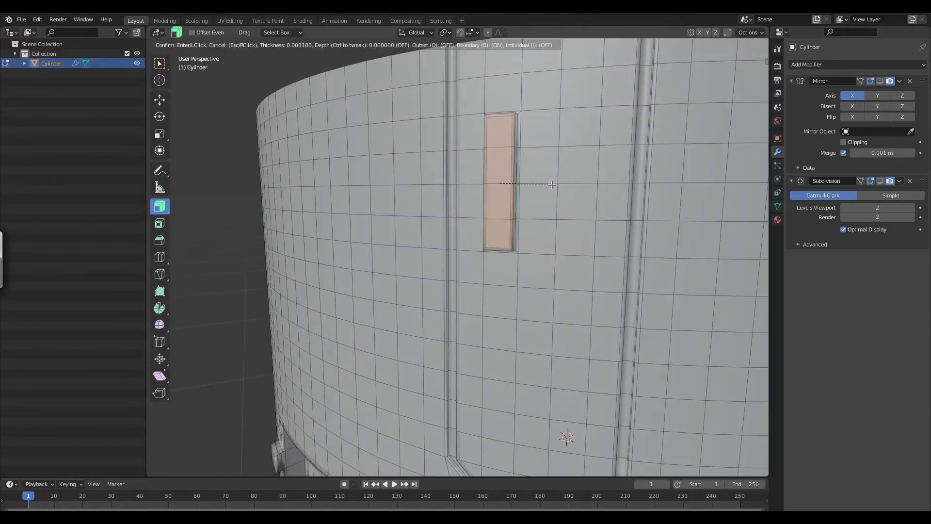
left_click(706, 209)
key("Tab")
scroll(698, 228, "down", 6)
middle_click_drag(694, 244, 621, 188)
scroll(568, 231, "up", 7)
key("Tab")
Step: Poke the uppermost floor face of the slot to add a centre vertex, and switch to vertex selection
left_click(522, 205)
key("2")
right_click(599, 155)
mouse_move(600, 156)
key("Escape")
middle_click_drag(558, 189, 518, 206)
key("3")
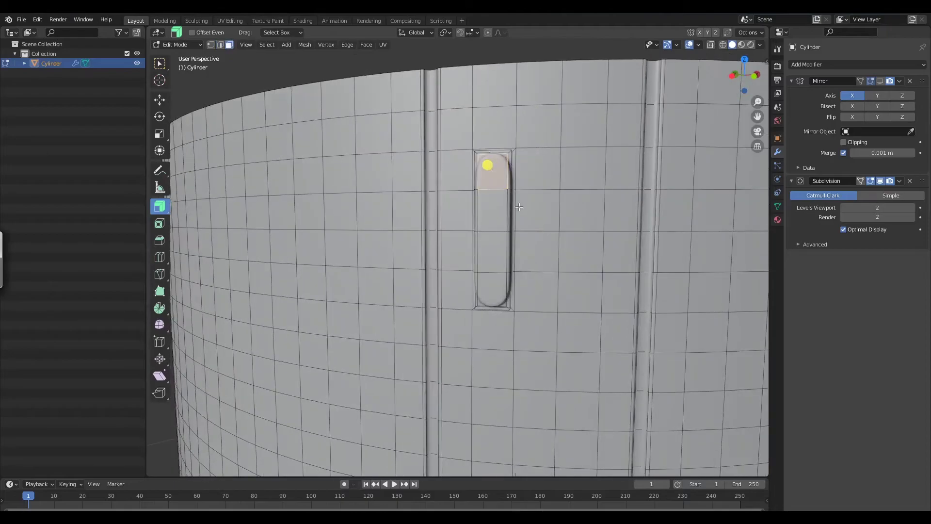
key("w")
right_click(510, 213)
left_click(488, 251)
key("1")
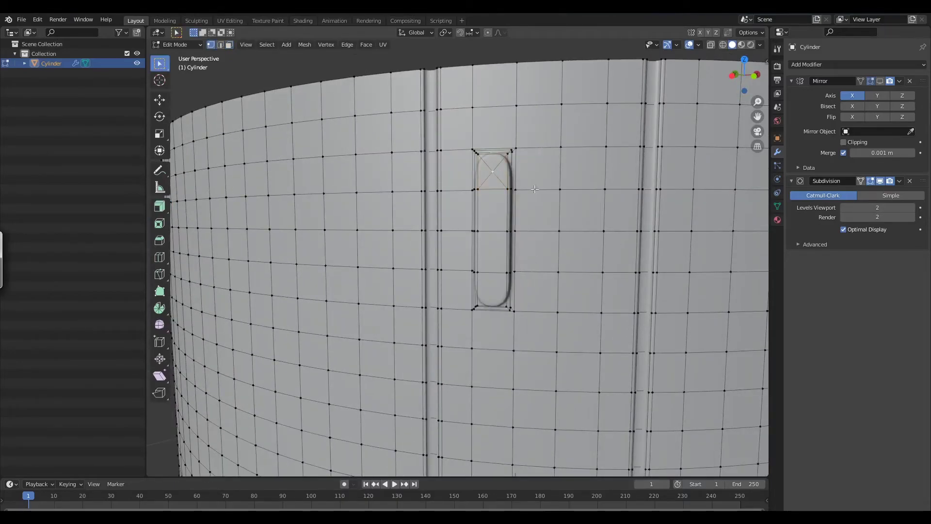
Step: Bevel the poked face's centre vertex by 0.01 m and compare the slot with Subdivision shown and hidden in the viewport
left_click(881, 181)
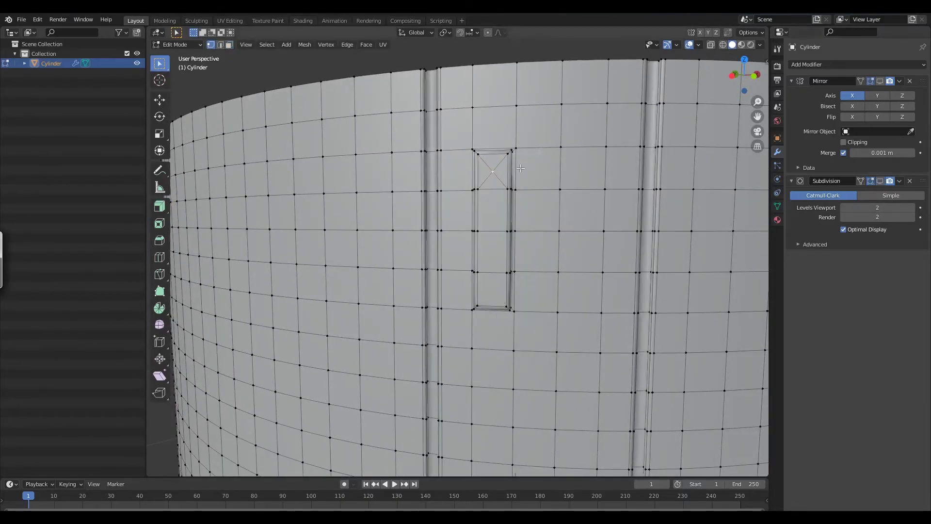
key("ctrl+shift+b")
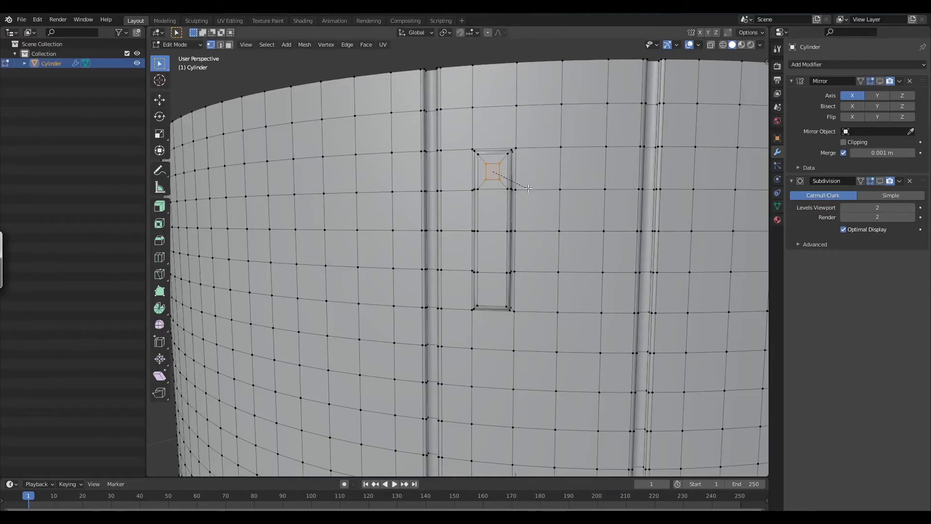
left_click(528, 188)
left_click(880, 180)
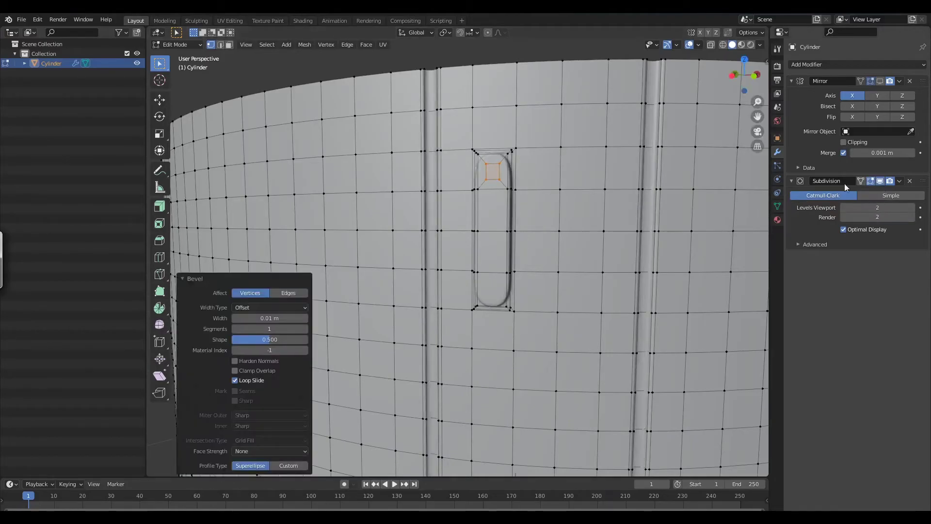
left_click(880, 182)
middle_click_drag(563, 194, 519, 239)
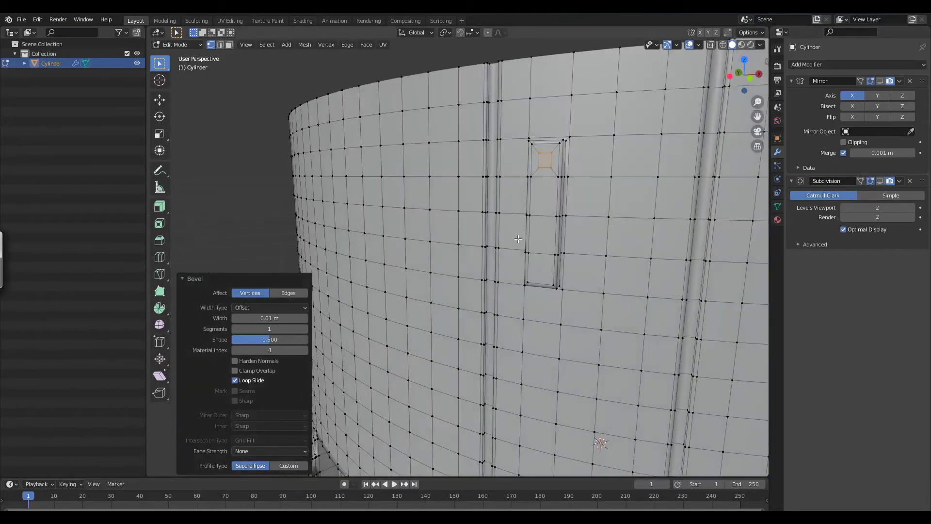
Step: Extrude the small square faces inside the slot inward to form a hole, and inset the hole's floor faces slightly
left_click(545, 159)
scroll(560, 181, "up", 2)
middle_click_drag(591, 130, 530, 210, "shift")
left_click(548, 181)
key("e")
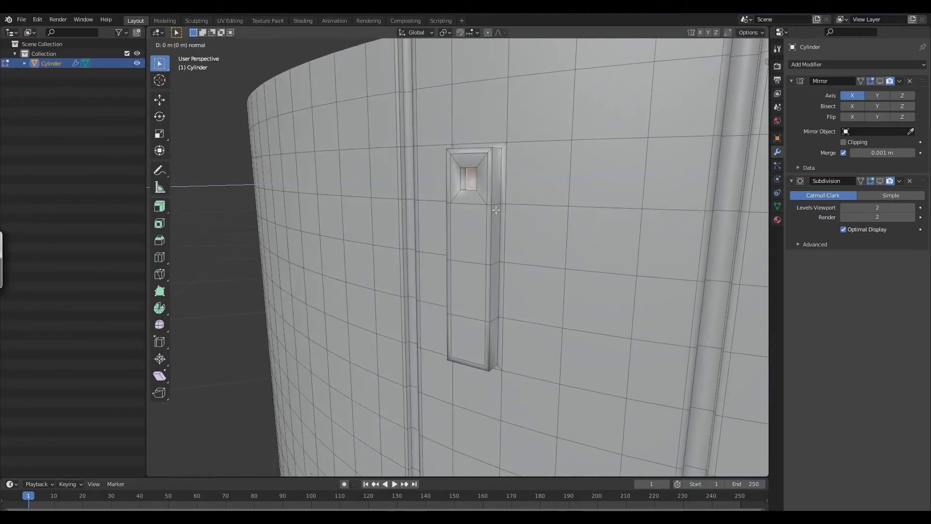
left_click(513, 200)
key("i")
left_click(581, 171)
Step: Examine the slot and its hole in Object Mode with Subdivision shown in the viewport
middle_click_drag(582, 171, 663, 174)
left_click(880, 181)
scroll(720, 234, "down", 4)
key("Tab")
middle_click_drag(721, 234, 694, 246)
scroll(694, 246, "up", 3)
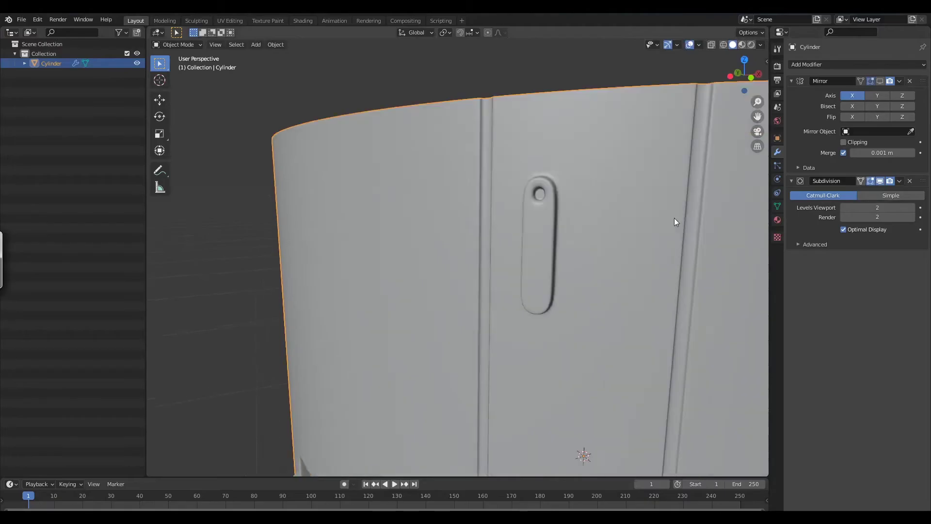
scroll(609, 223, "up", 4)
scroll(611, 209, "down", 3)
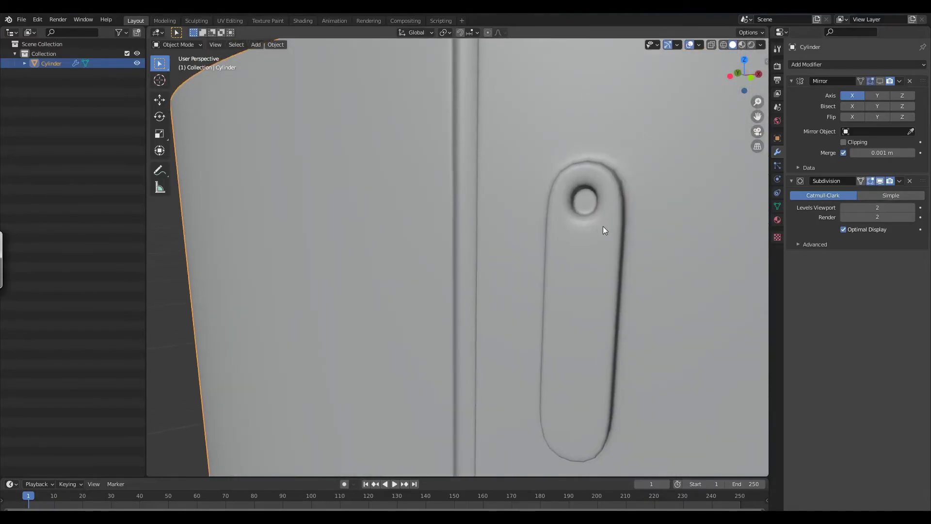
Step: Inset the faces around the slot's hole slightly to sharpen its rim, and check the smoothed result in Object Mode
key("Tab")
left_click(561, 178)
key("i")
key("Return")
left_click(880, 180)
left_click(880, 181)
key("Tab")
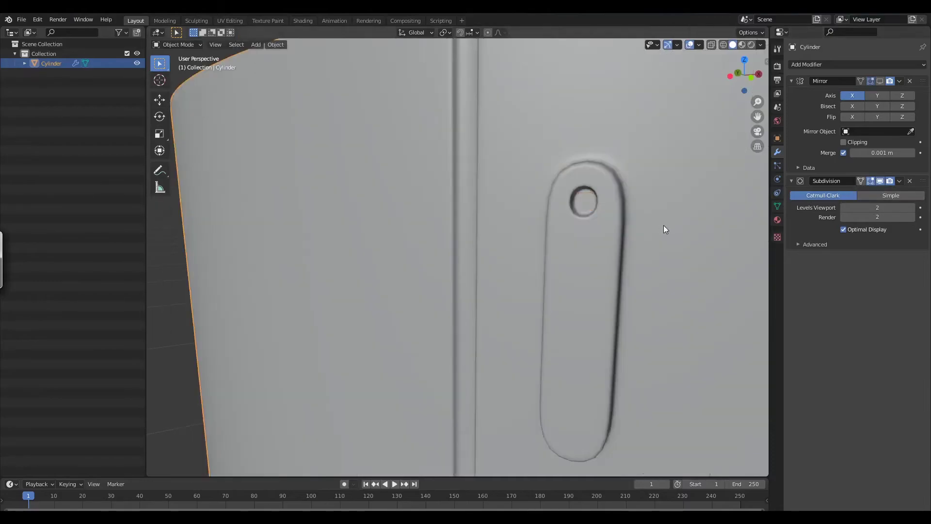
Step: Select the arch-shaped group of faces near the lower end of the U-shaped panel and inset it slightly
scroll(641, 203, "down", 7)
middle_click_drag(659, 284, 583, 266)
key("Tab")
scroll(560, 261, "up", 5)
scroll(586, 297, "up", 2)
middle_click_drag(552, 314, 533, 279, "shift")
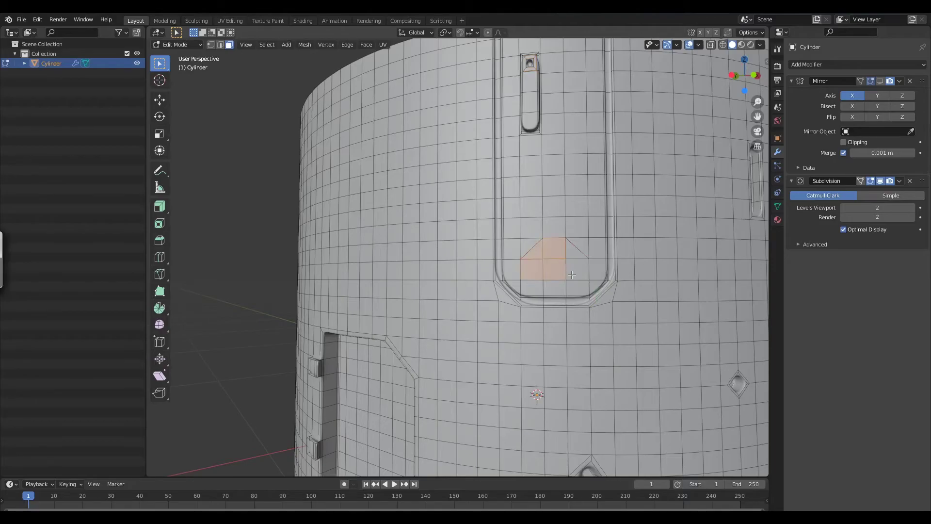
middle_click_drag(577, 268, 488, 298)
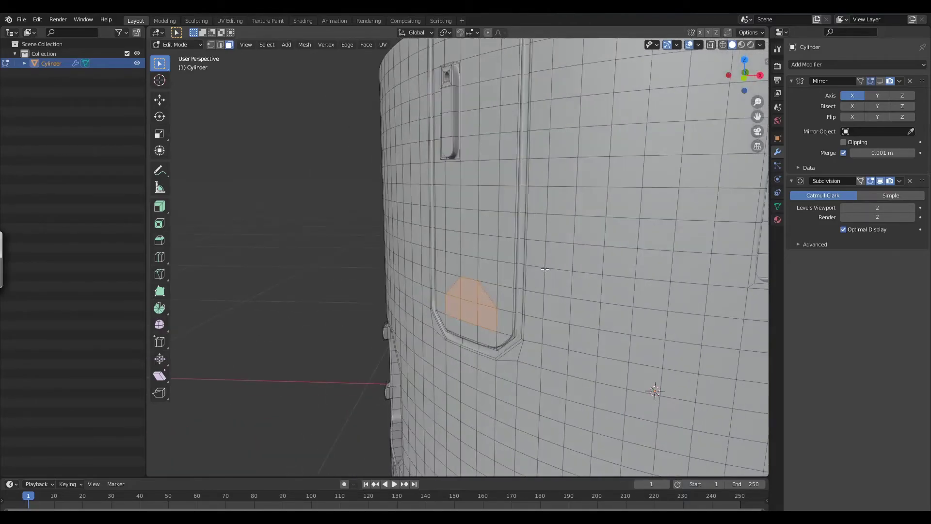
key("i")
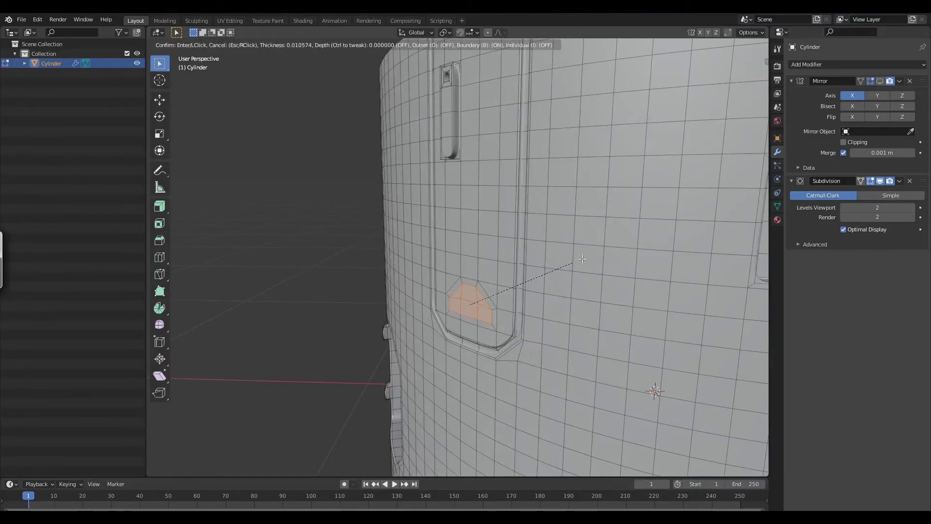
left_click(591, 256)
mouse_move(591, 255)
middle_mouse_down()
mouse_move(536, 262)
mouse_move(581, 242)
middle_mouse_up()
Step: Extrude the arch-shaped faces inward about 0.013 m, inset them about 0.006 m, and hide Subdivision in the viewport
key("e")
left_click(507, 260)
key("i")
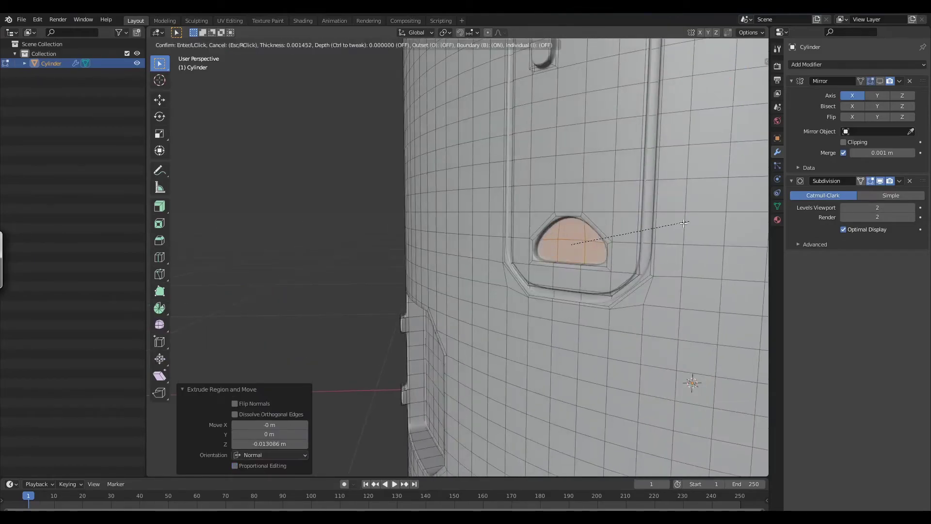
left_click(659, 229)
middle_click_drag(659, 229, 664, 251)
left_click(880, 181)
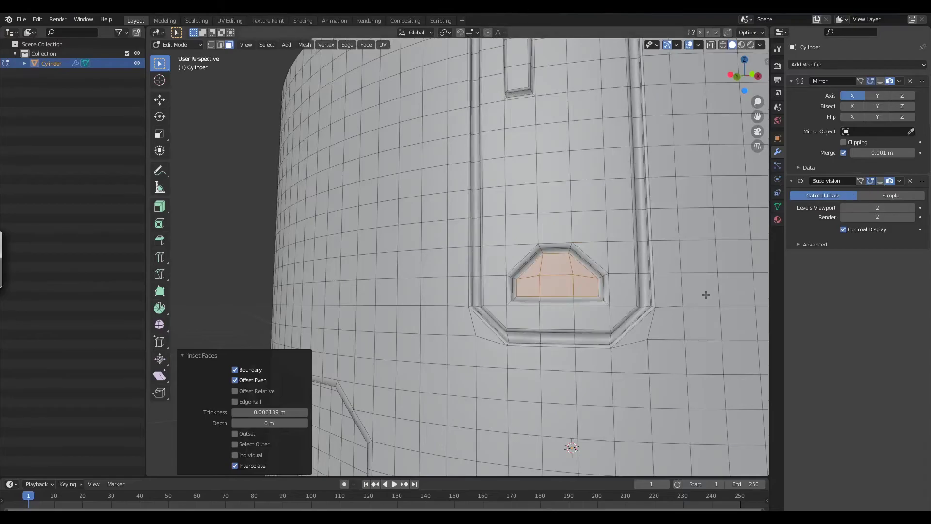
Step: Grow the selection on the arch-shaped recess floor and flatten it with LoopTools
middle_click_drag(661, 301, 595, 313)
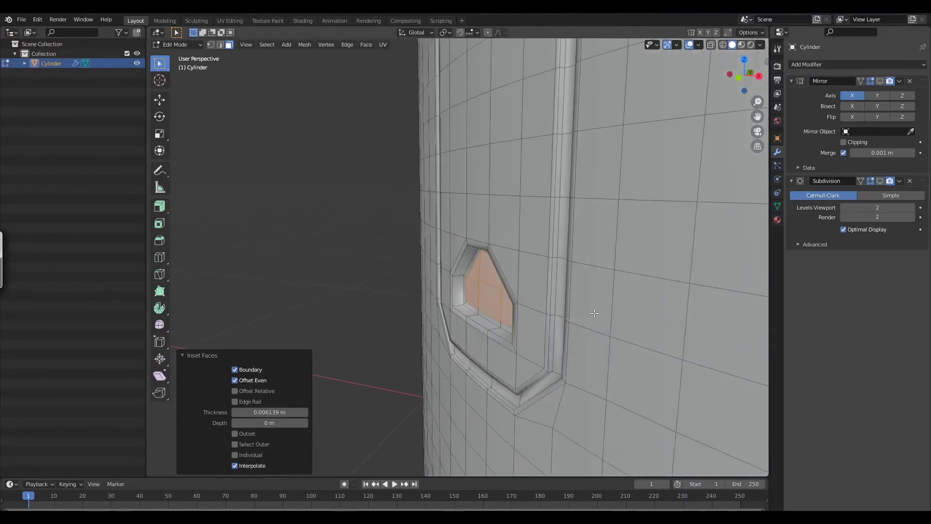
right_click(504, 293)
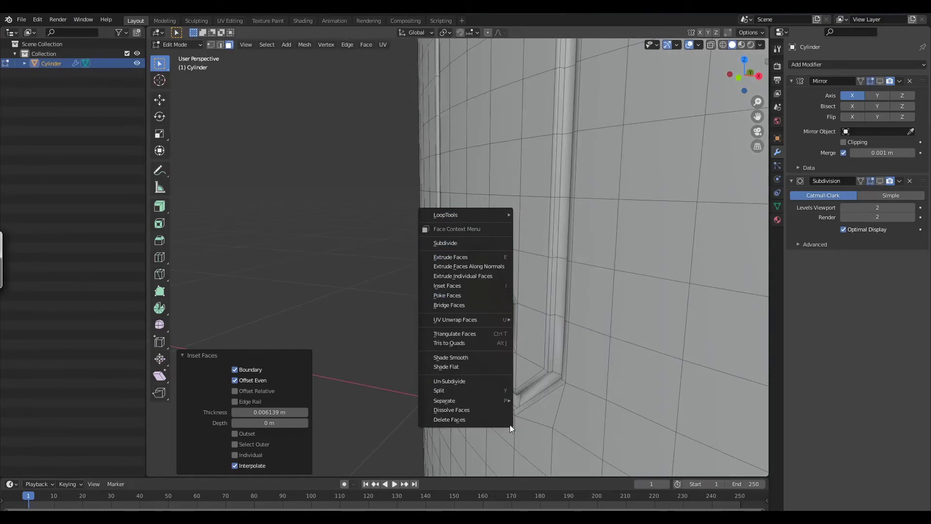
left_click(413, 370)
key("ctrl+KP_Add")
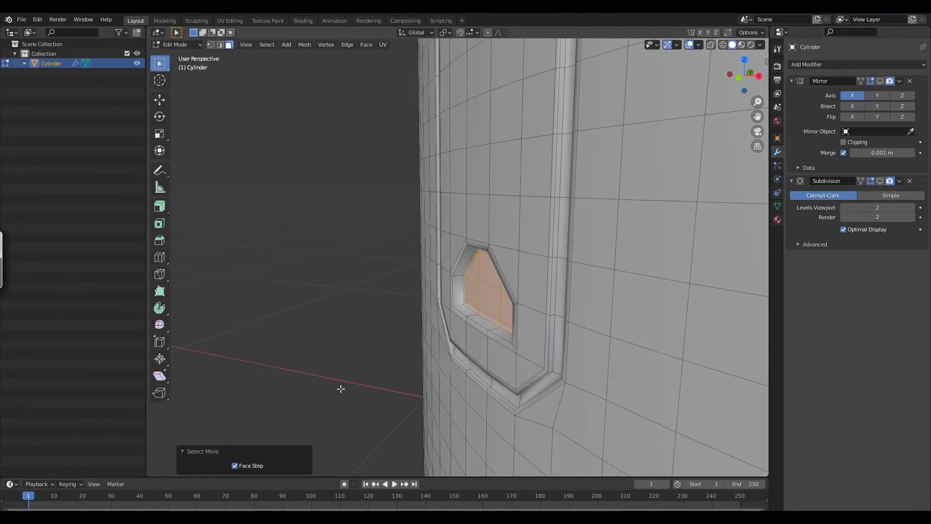
middle_click_drag(534, 313, 519, 262)
right_click(520, 257)
mouse_move(497, 186)
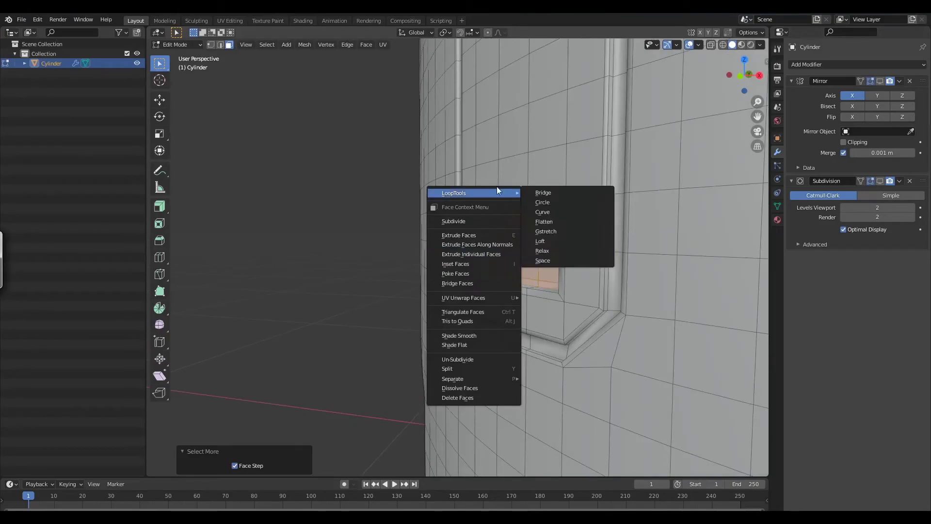
left_click(572, 220)
Step: Deselect everything and check the flattened arch-shaped recess in Object Mode
scroll(602, 233, "down", 4)
mouse_move(572, 220)
middle_mouse_down()
mouse_move(602, 233)
mouse_move(534, 306)
mouse_move(558, 272)
mouse_move(536, 201)
mouse_move(531, 293)
mouse_move(537, 203)
mouse_move(588, 193)
mouse_move(557, 228)
middle_mouse_up()
scroll(534, 305, "up", 4)
key("alt+a")
key("Tab")
scroll(548, 247, "down", 4)
key("Tab")
Step: Knife short support edges across the recess rim on both sides of each corner of the arch shape
scroll(517, 199, "up", 5)
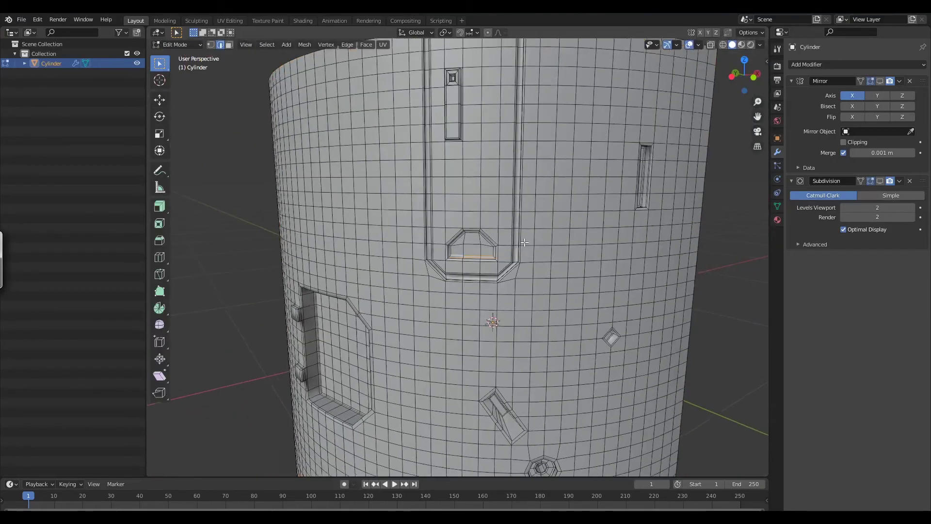
middle_click_drag(517, 198, 521, 257, "shift")
scroll(512, 242, "up", 1)
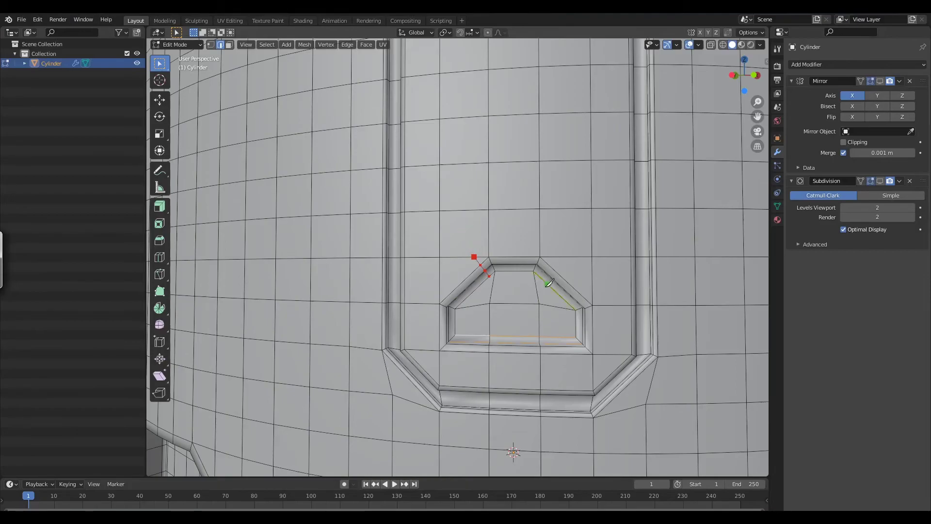
left_click(489, 239)
left_click(572, 336)
left_click(441, 292)
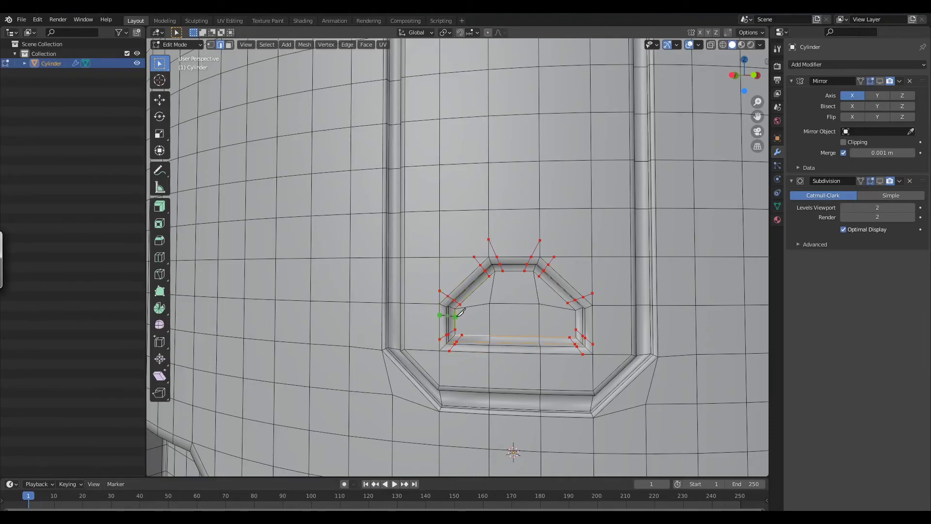
key("Return")
scroll(508, 351, "down", 2)
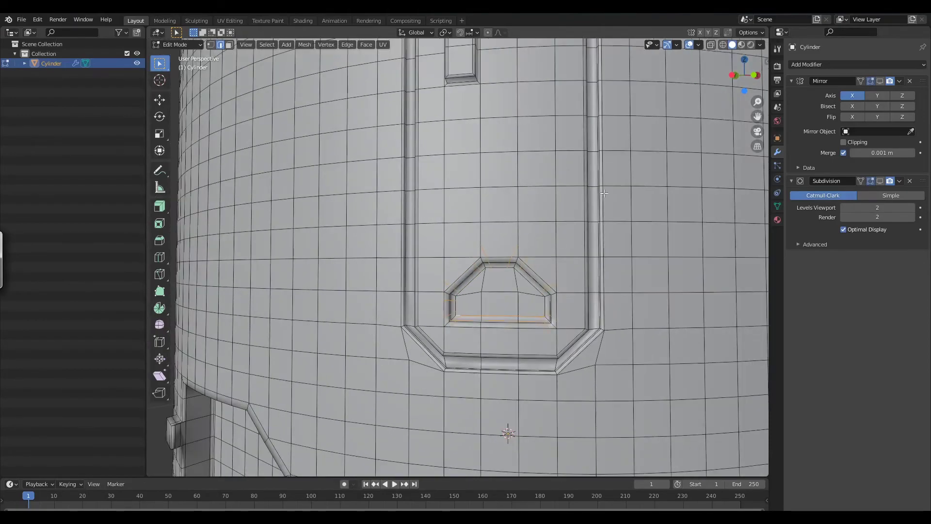
Step: Examine the arch-shaped recess and the whole cylinder in Object Mode with Subdivision shown in the viewport
left_click(880, 181)
key("Tab")
scroll(597, 241, "down", 4)
middle_click_drag(622, 292, 581, 282)
scroll(580, 282, "up", 2)
mouse_move(586, 246)
middle_mouse_down()
mouse_move(569, 256)
mouse_move(585, 236)
middle_mouse_up()
scroll(588, 257, "down", 3)
middle_click_drag(591, 277, 746, 200)
scroll(606, 272, "down", 2)
Step: Enable Clipping on the Mirror modifier and show the X-mirrored half in the viewport
left_click(843, 141)
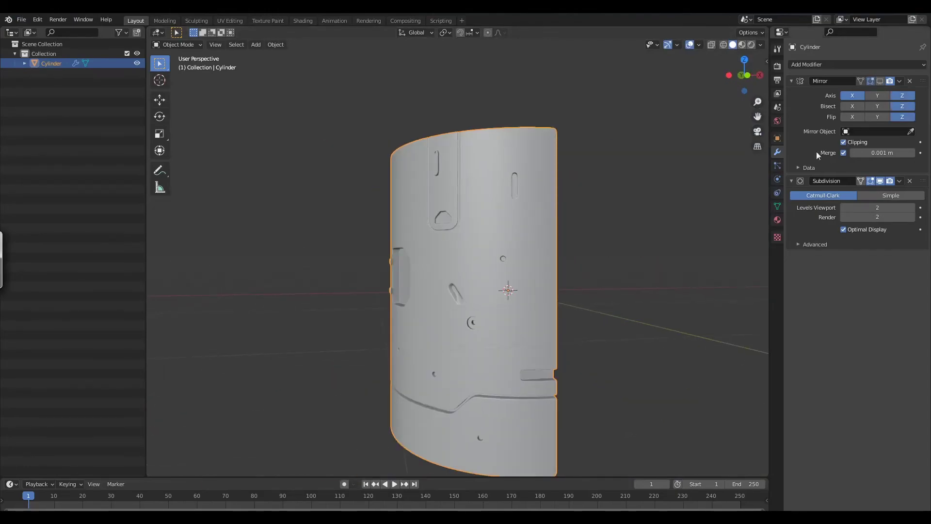
scroll(674, 286, "down", 2)
middle_click_drag(667, 295, 626, 287)
Step: Switch to the Shading workspace and assign the existing Material.001 to the cylinder
left_click(303, 21)
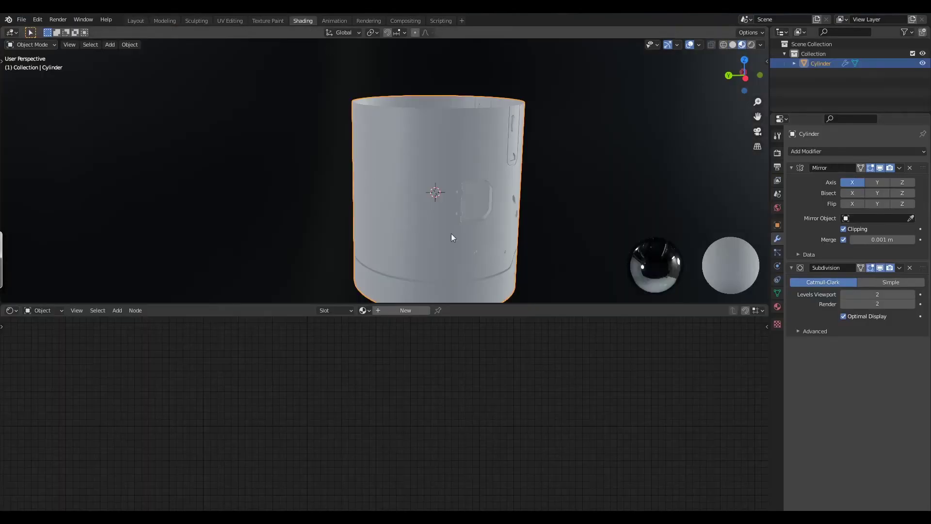
left_click(364, 311)
left_click(389, 334)
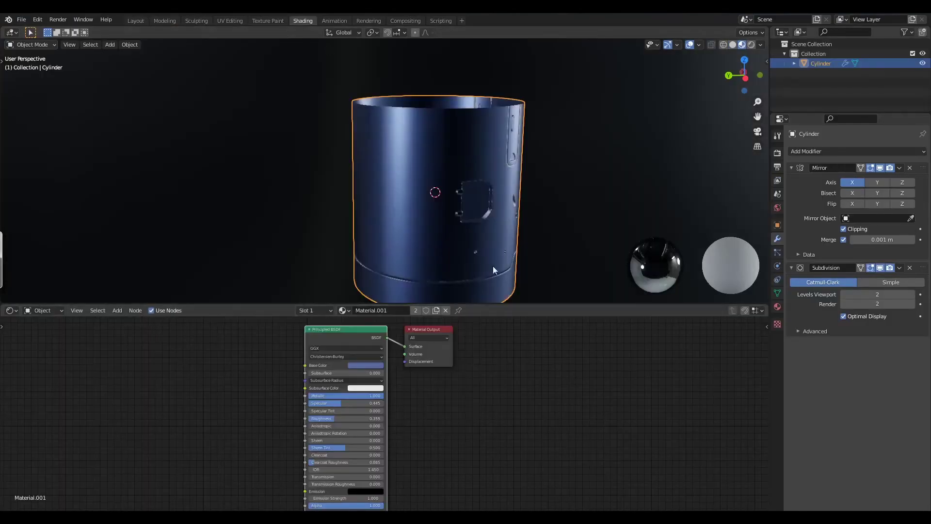
Step: Change the material's base colour to pure white, with full value and no saturation
left_click(381, 365)
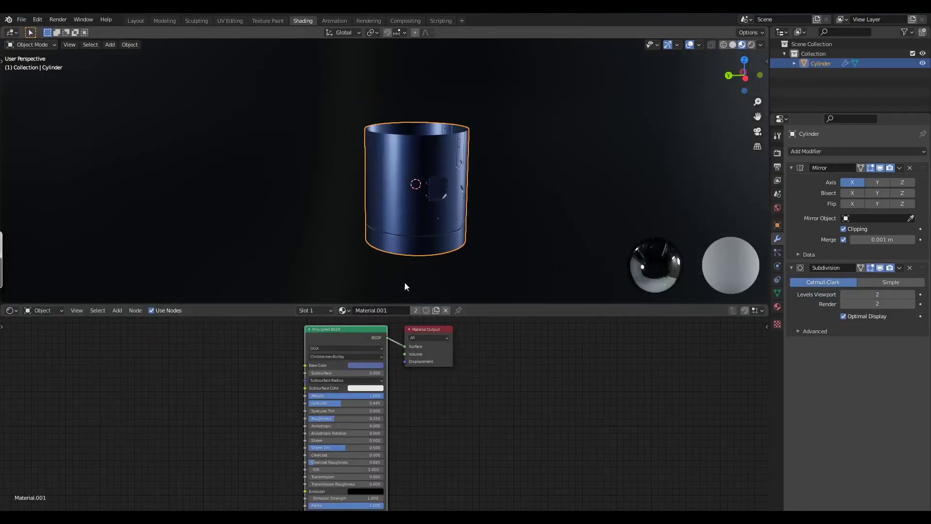
left_click(374, 364)
left_click_drag(406, 290, 427, 241)
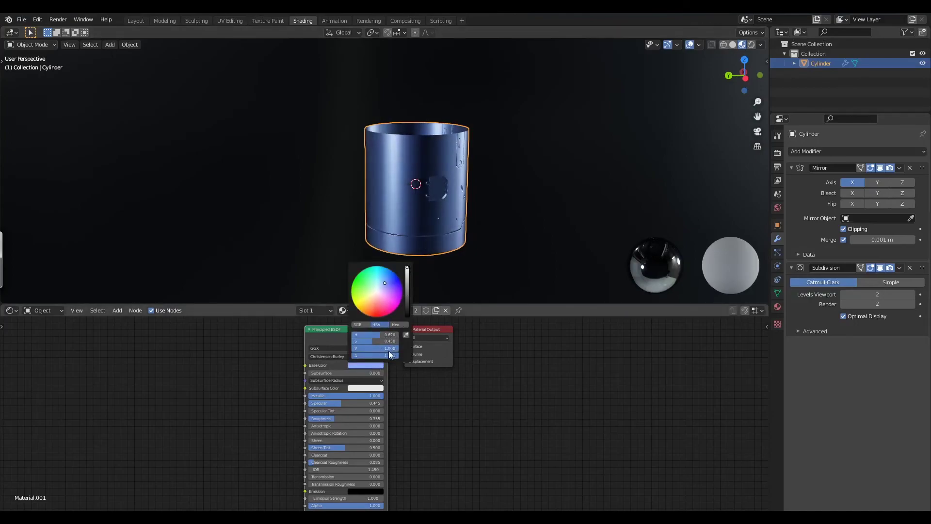
mouse_move(366, 341)
left_mouse_down()
mouse_move(349, 338)
mouse_move(356, 337)
left_mouse_up()
Step: Examine the metallic cylinder's grooves, slots and recesses from several sides in a maximised material-preview viewport
middle_click_drag(500, 219, 543, 202)
scroll(490, 204, "up", 3)
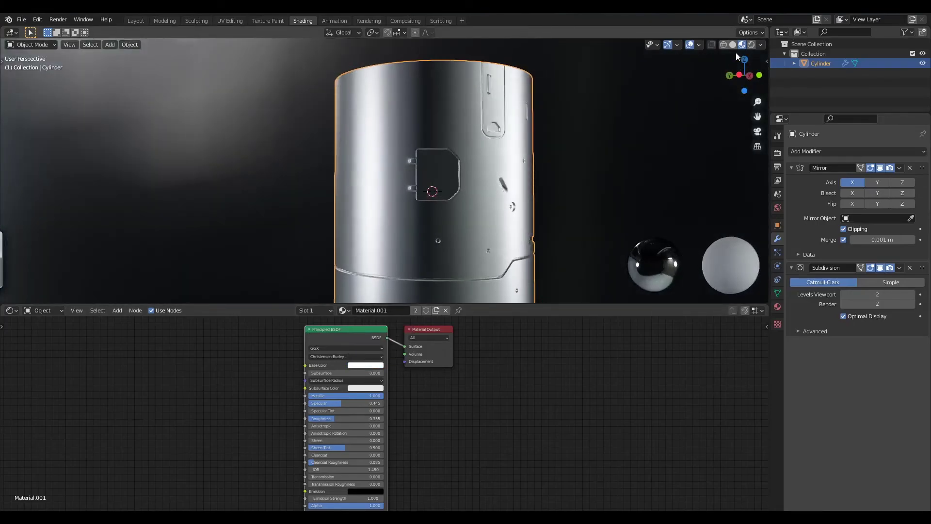
middle_click_drag(629, 201, 584, 209)
middle_click_drag(446, 406, 493, 427)
middle_click_drag(484, 465, 478, 444)
middle_click_drag(505, 379, 485, 432)
middle_click_drag(545, 188, 563, 182)
key("ctrl+space")
mouse_move(572, 243)
middle_mouse_down()
mouse_move(577, 269)
mouse_move(555, 242)
middle_mouse_up()
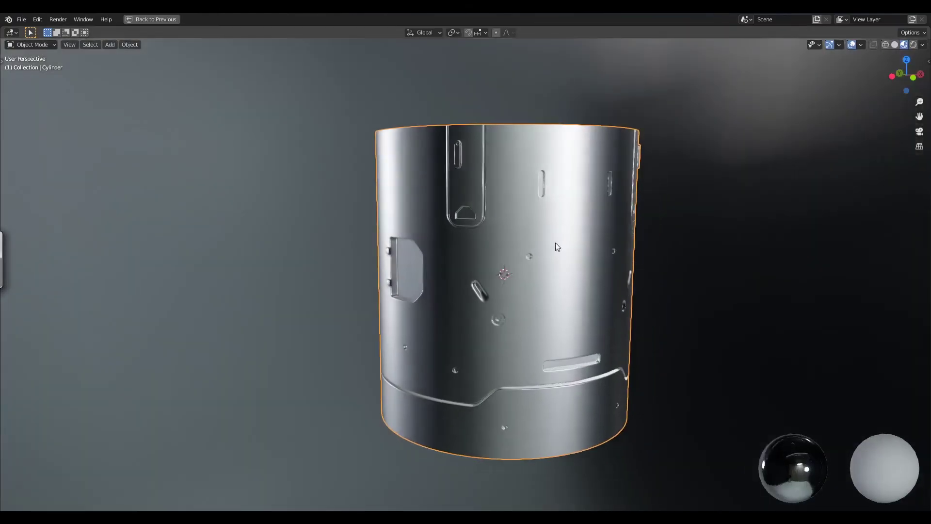
scroll(549, 244, "up", 5)
mouse_move(536, 191)
middle_mouse_down("shift")
mouse_move(531, 275)
mouse_move(569, 254)
mouse_move(532, 252)
mouse_move(546, 210)
mouse_move(547, 252)
mouse_move(569, 237)
mouse_move(529, 270)
middle_mouse_up("shift")
scroll(553, 257, "down", 6)
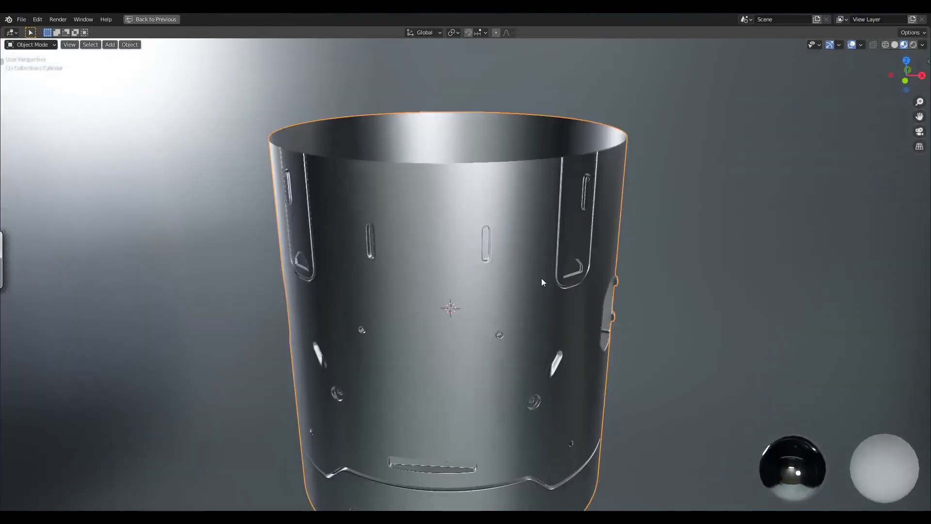
middle_click_drag(555, 320, 524, 268)
scroll(491, 270, "up", 4)
scroll(525, 269, "down", 5)
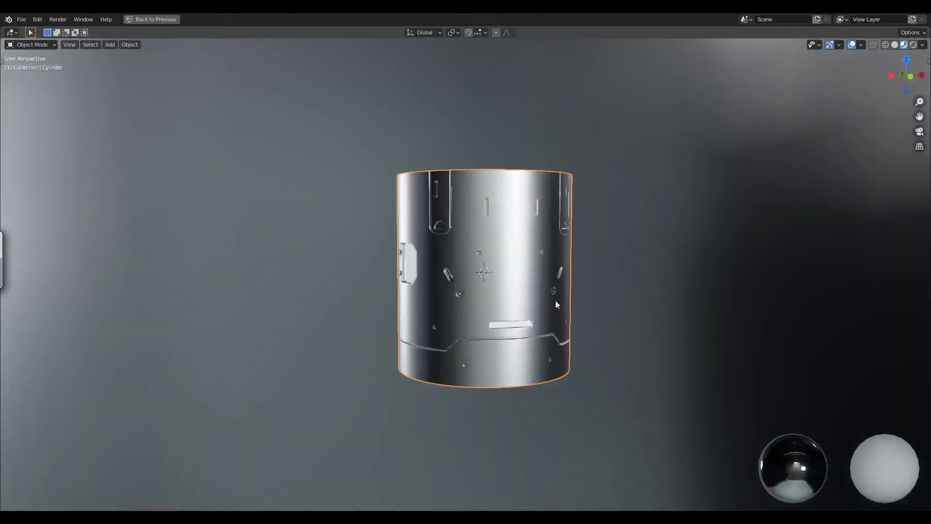
key("ctrl+space")
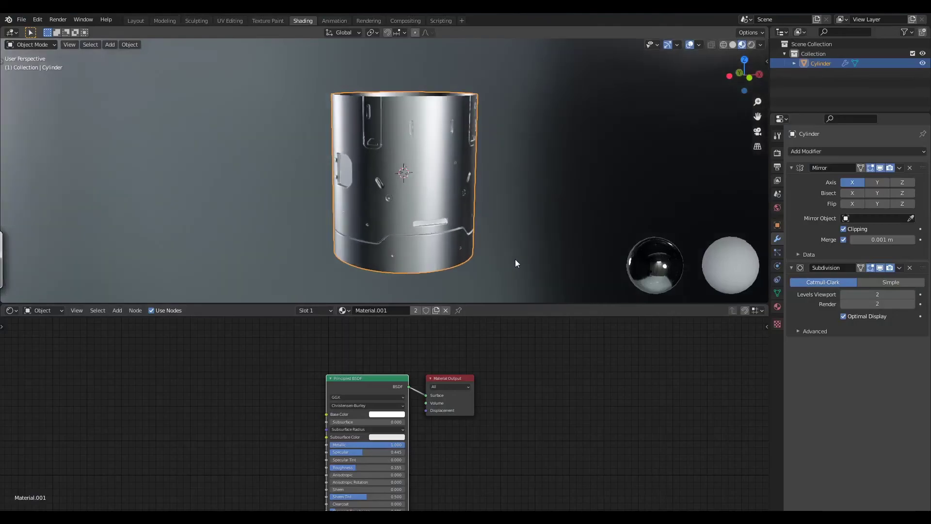
Step: Return to the Layout workspace and review the finished cylinder from several sides in solid shading
left_click(140, 19)
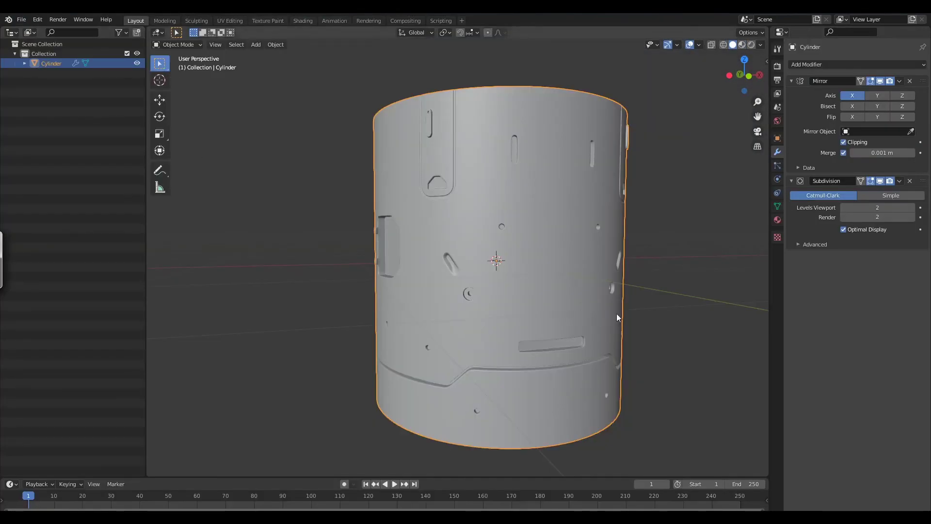
middle_click_drag(647, 263, 572, 294)
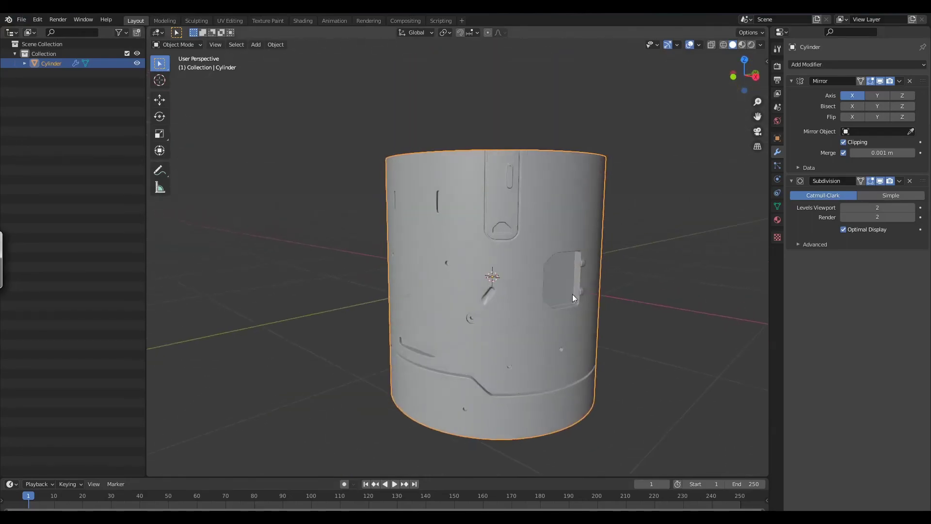
middle_click_drag(584, 349, 552, 237)
scroll(608, 318, "up", 2)
middle_click_drag(587, 289, 665, 318)
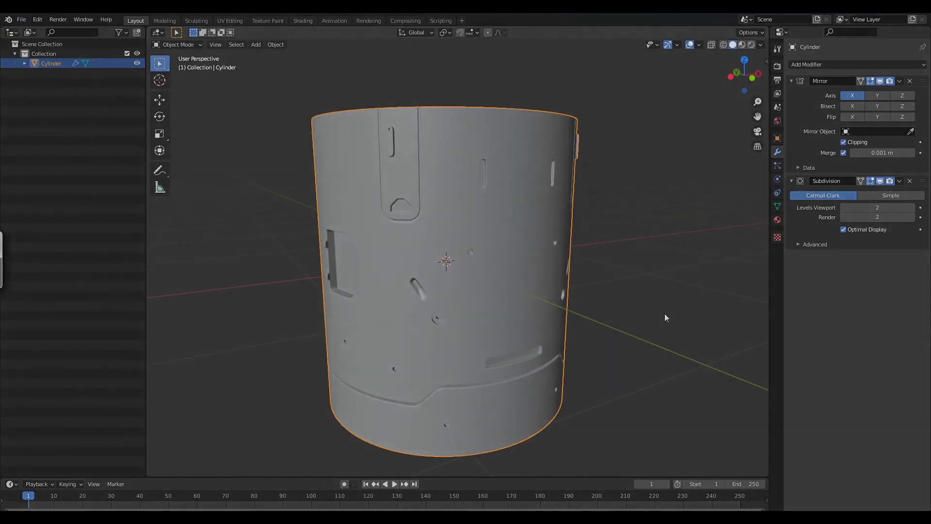